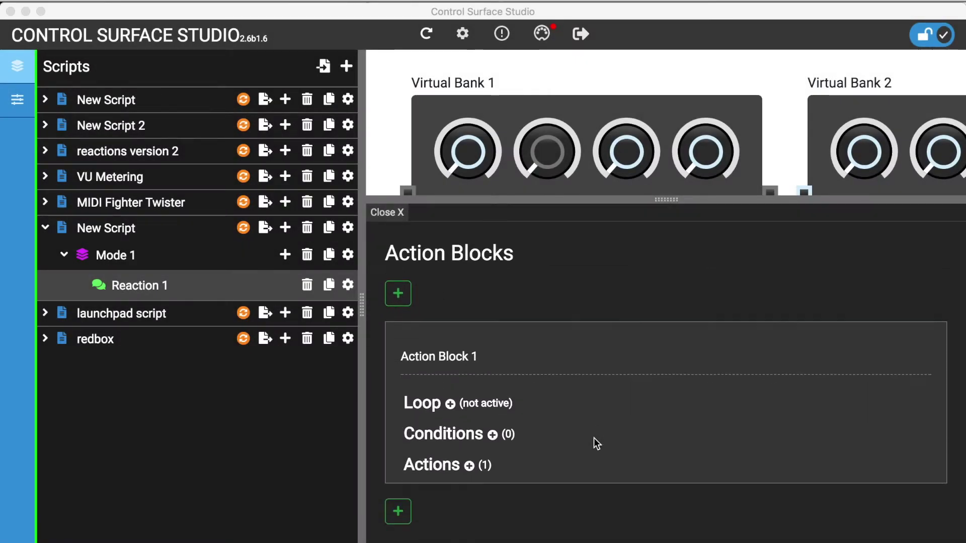
- Add a loop to Action Block 1 that iterates over all tracks (self.song().tracks)
left_click(450, 405)
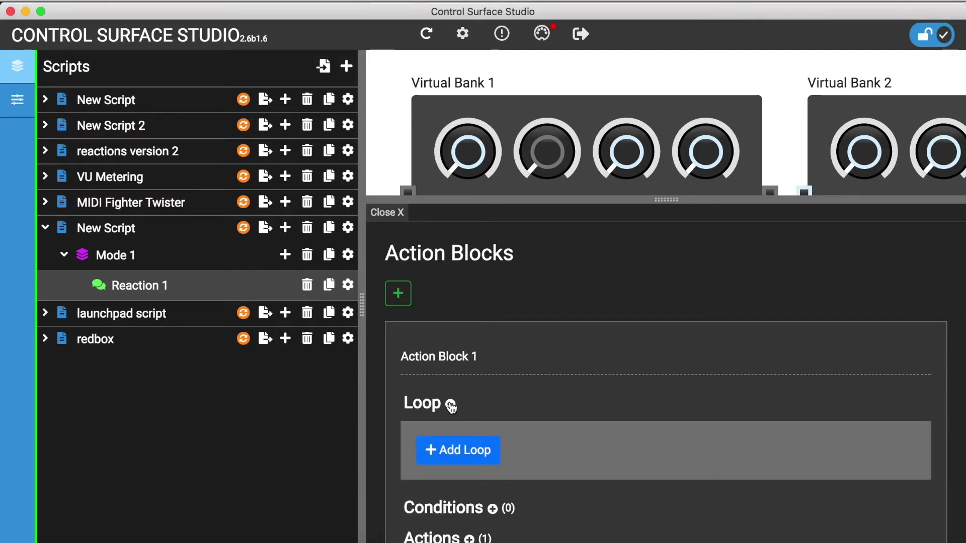
left_click(464, 452)
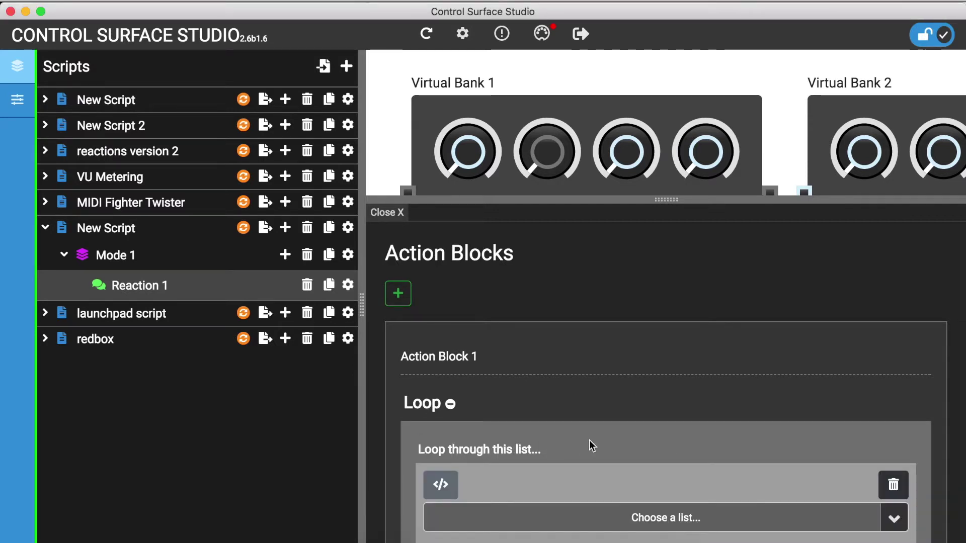
scroll(611, 439, "down", 5)
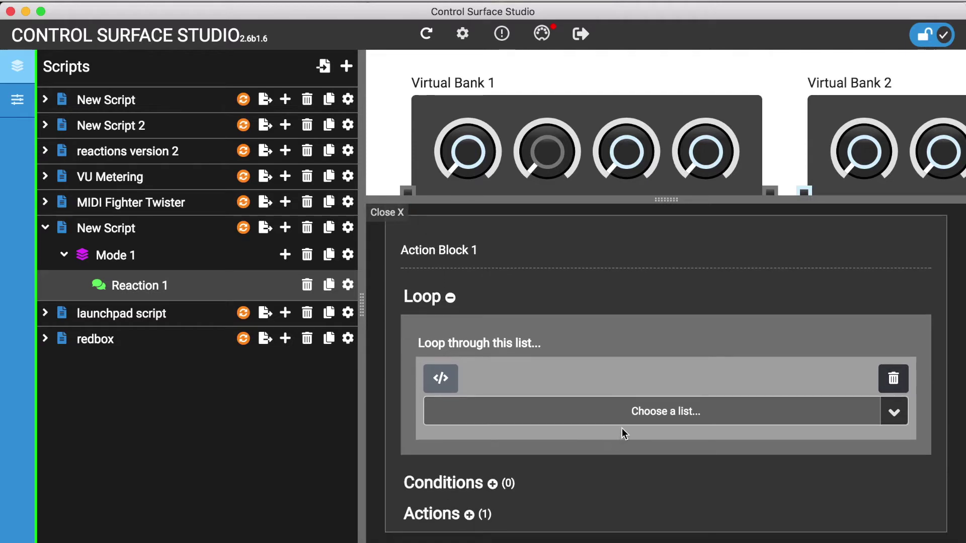
left_click(631, 422)
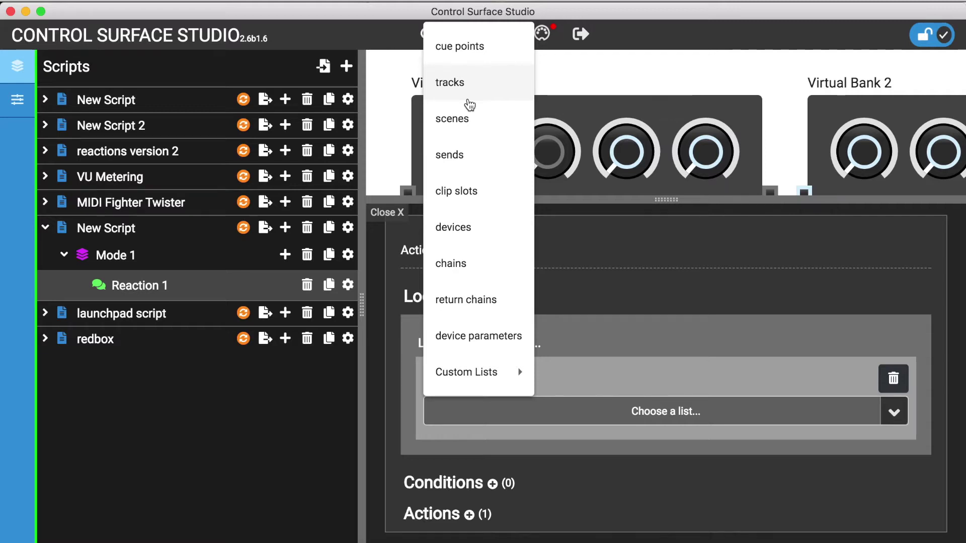
left_click(469, 93)
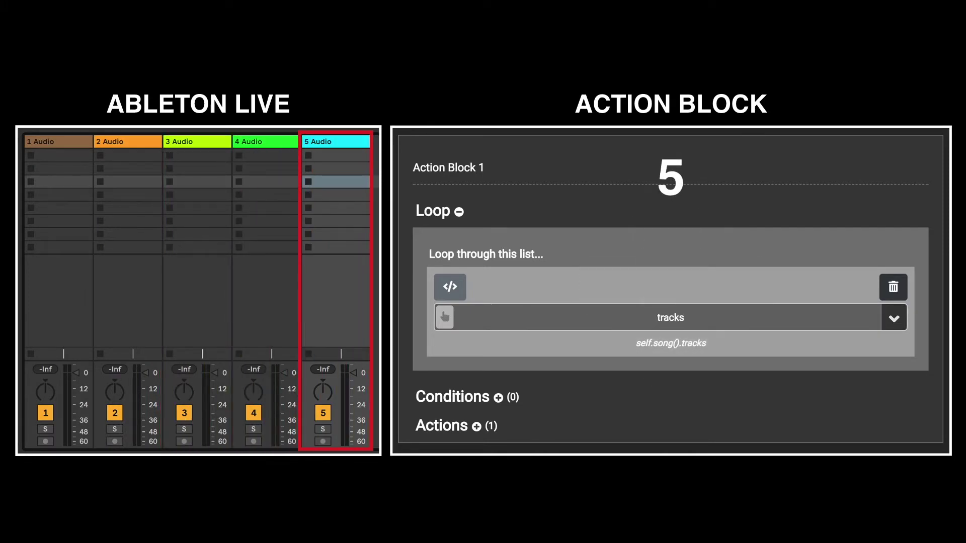
- Expand Action Block 1's Actions section to show its Action Event
left_click(467, 465)
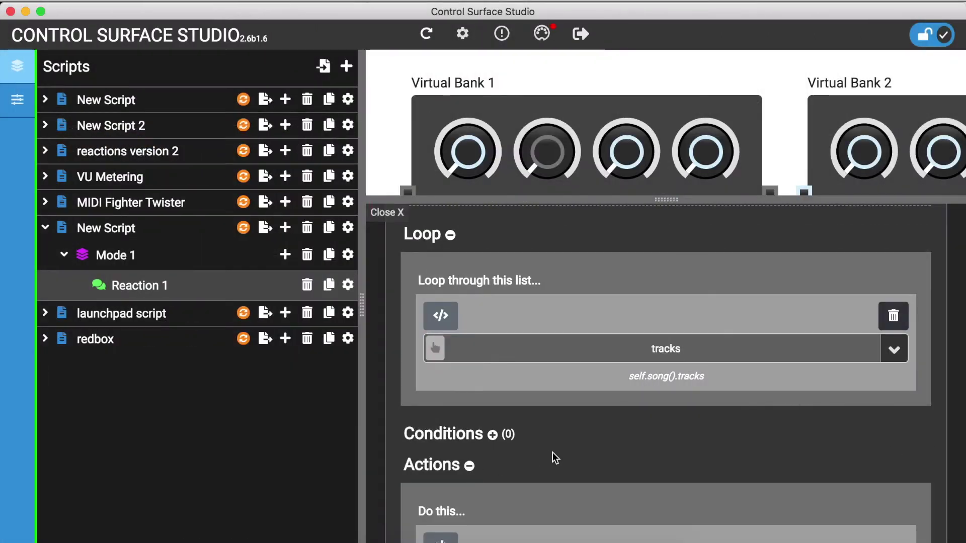
- Set the action event to Script > display a value in CSS log
scroll(552, 452, "down", 2)
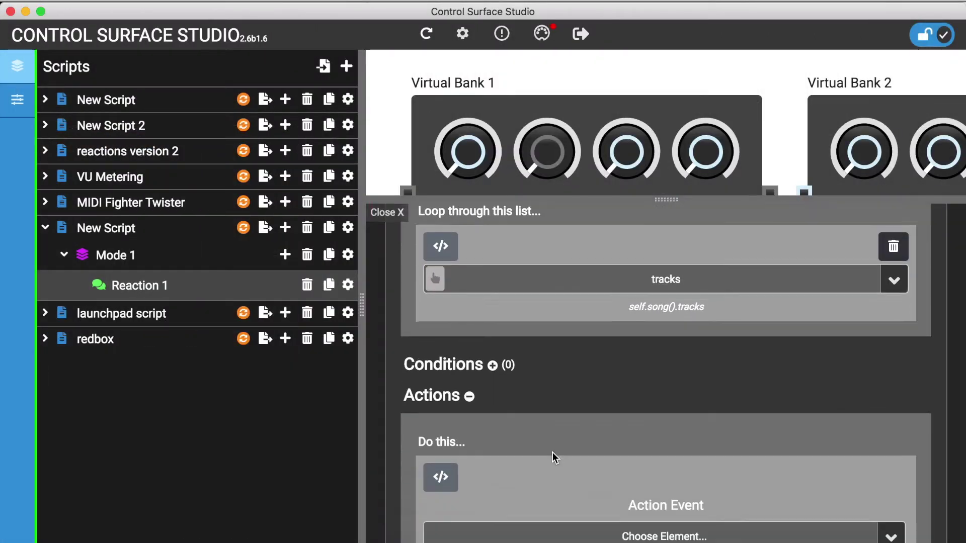
scroll(552, 452, "down", 2)
left_click(556, 456)
mouse_move(511, 416)
left_click(622, 270)
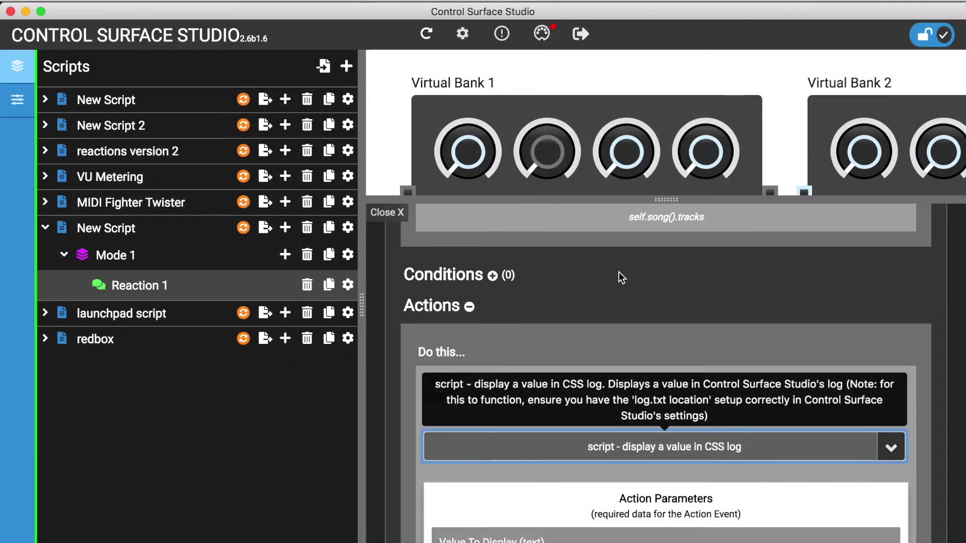
- Set the value to display to Live Object Model > Track > name
scroll(606, 431, "down", 4)
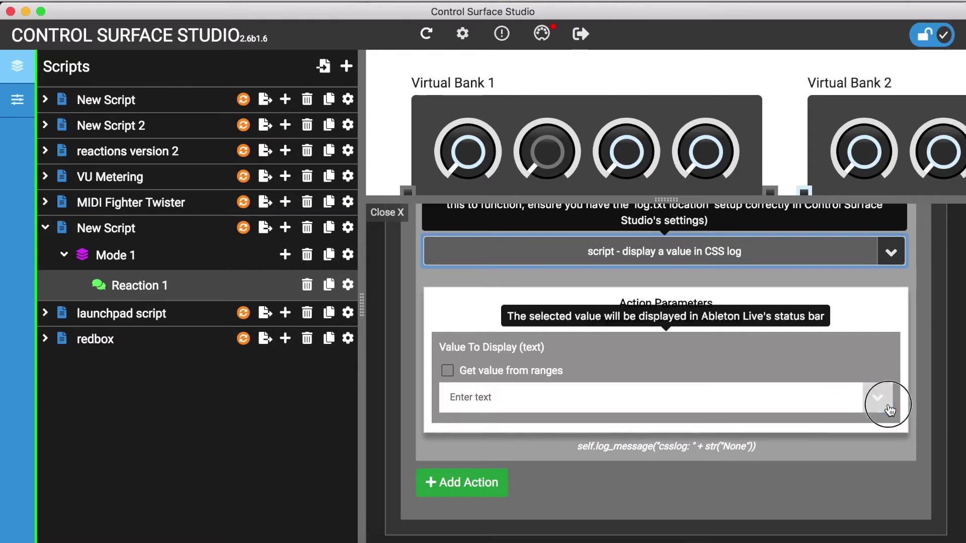
left_click(889, 410)
mouse_move(805, 266)
mouse_move(720, 276)
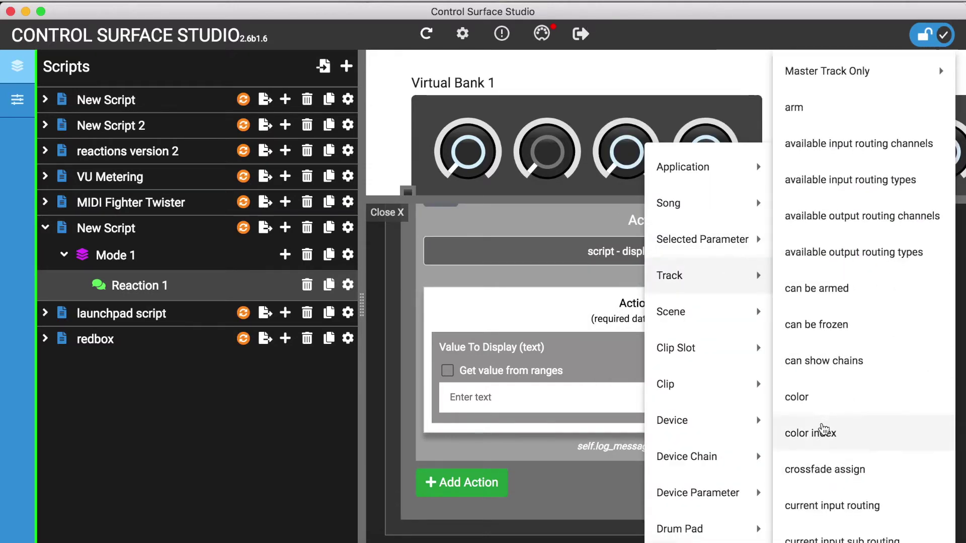
scroll(824, 429, "down", 20)
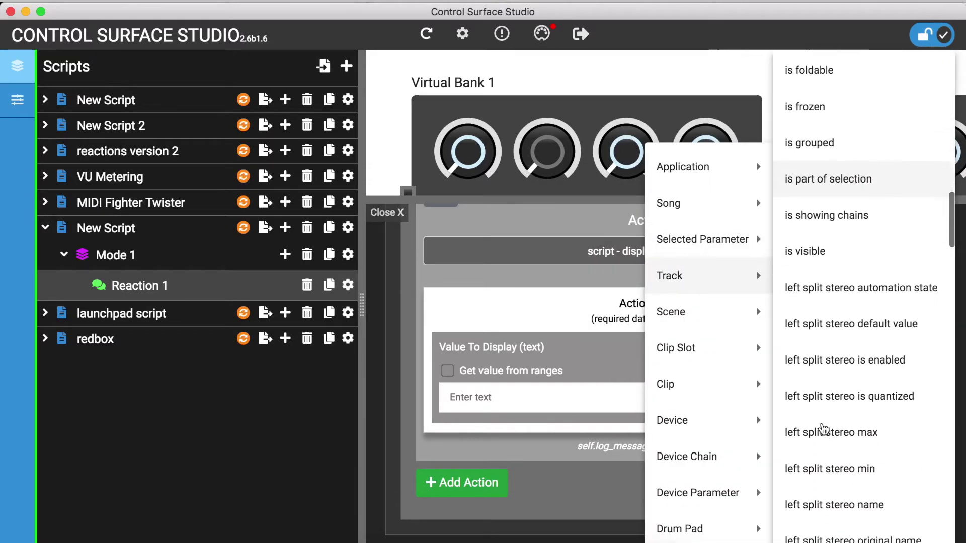
scroll(823, 429, "down", 5)
left_click(822, 435)
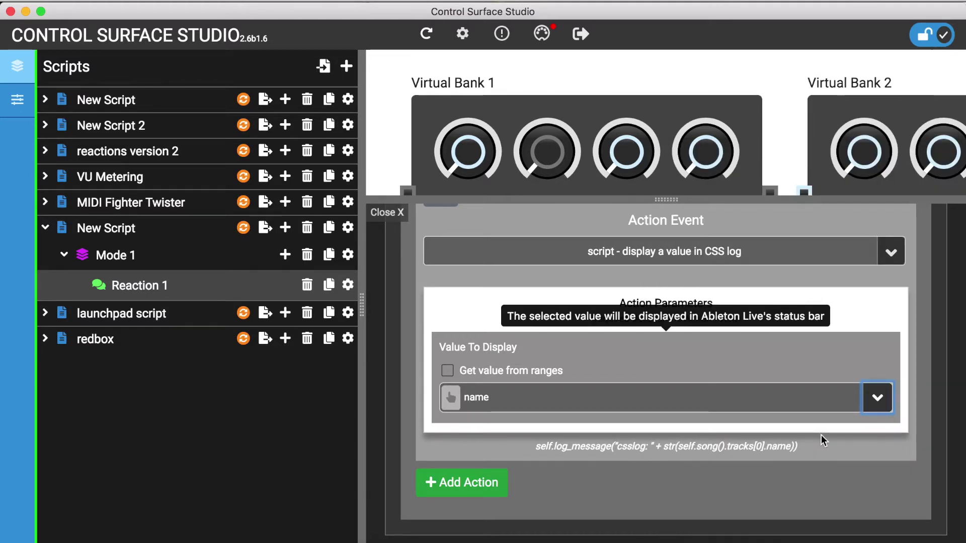
- Add a Script > script is initialised listener to Reaction 1
scroll(756, 358, "up", 15)
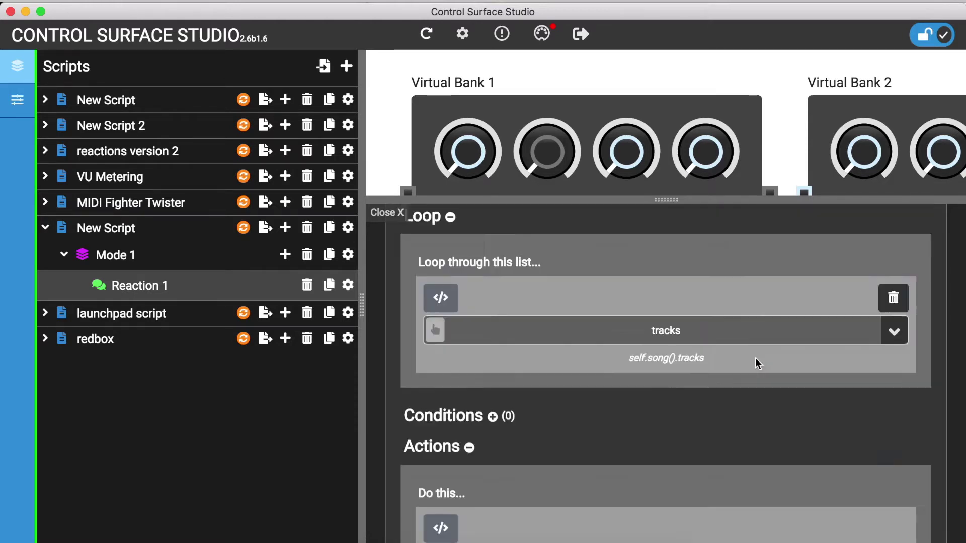
left_click(486, 360)
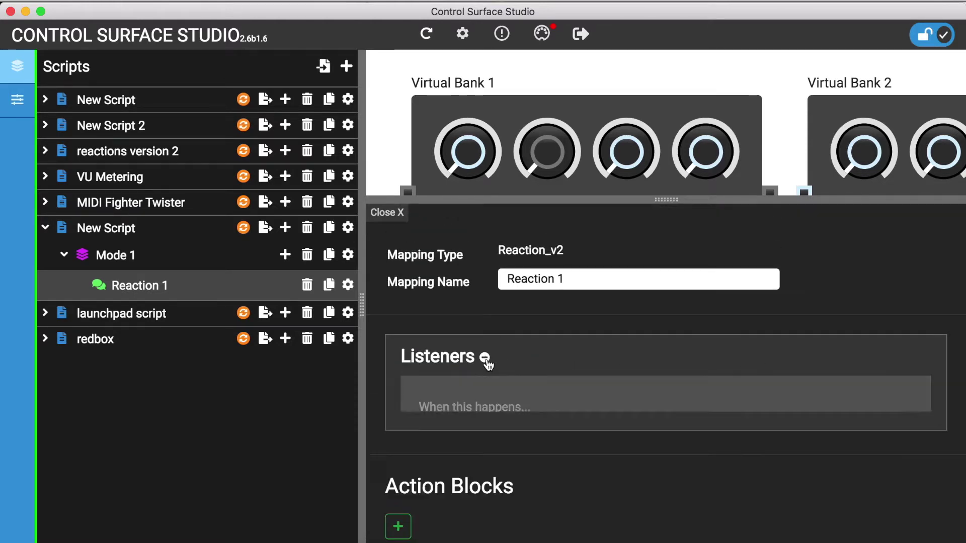
left_click(610, 457)
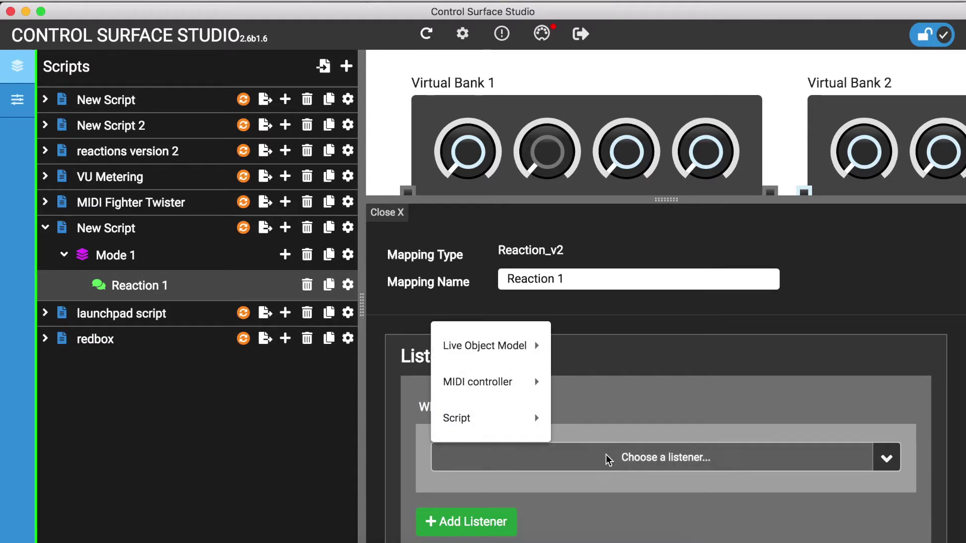
mouse_move(523, 425)
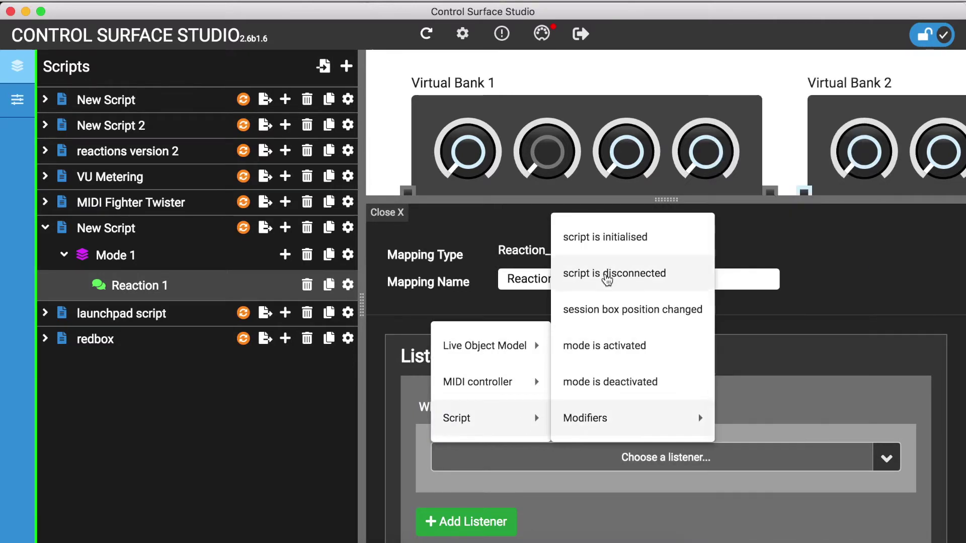
left_click(603, 246)
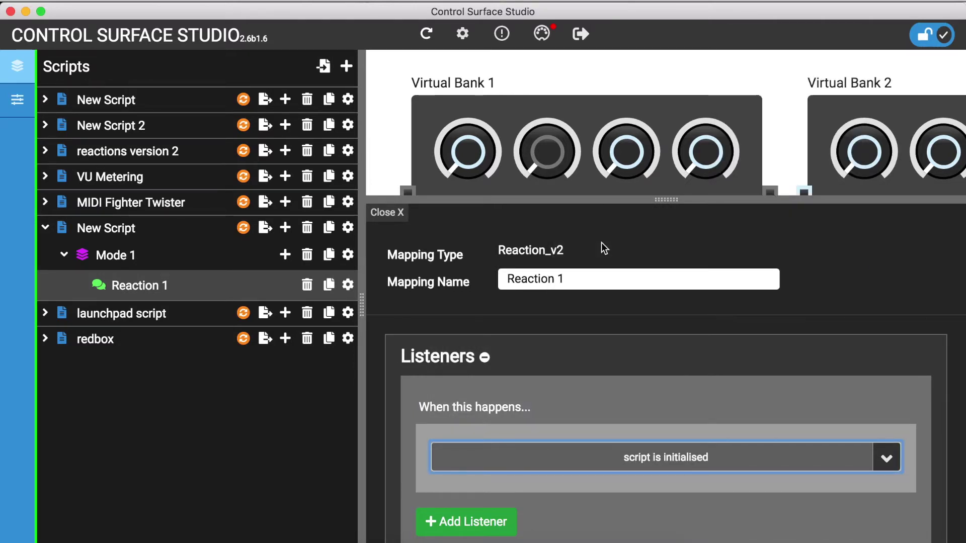
- Install the script into Ableton Live, then view the log showing four '1-MIDI' entries
left_click(245, 229)
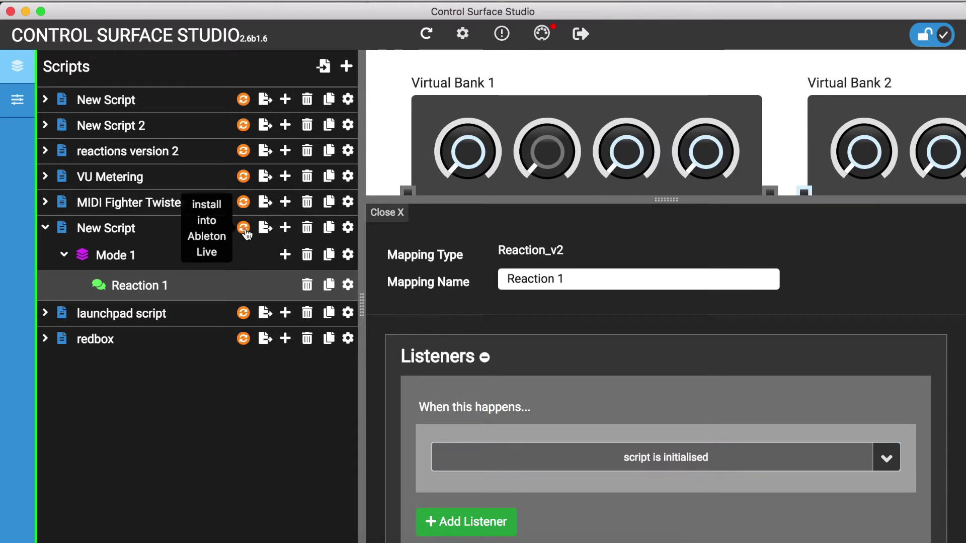
left_click(349, 541)
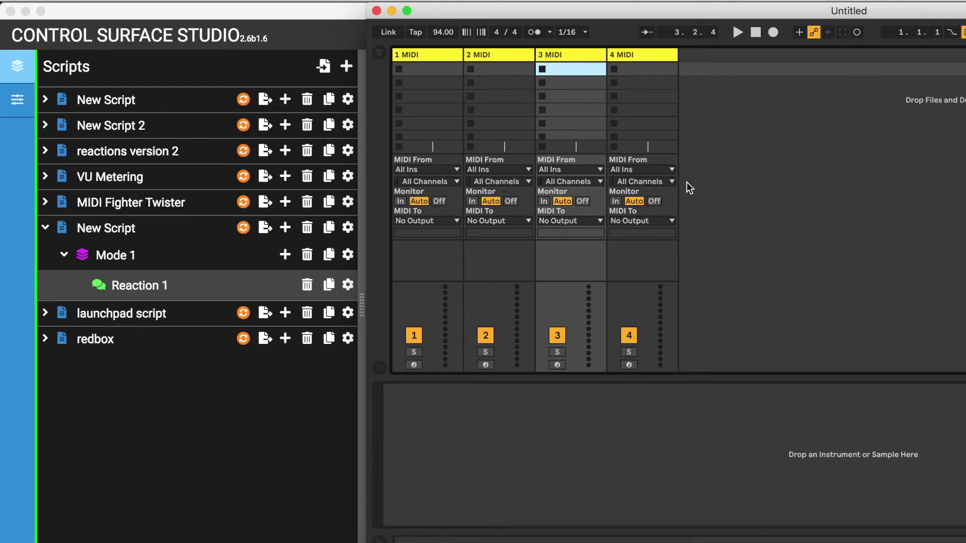
left_click(348, 356)
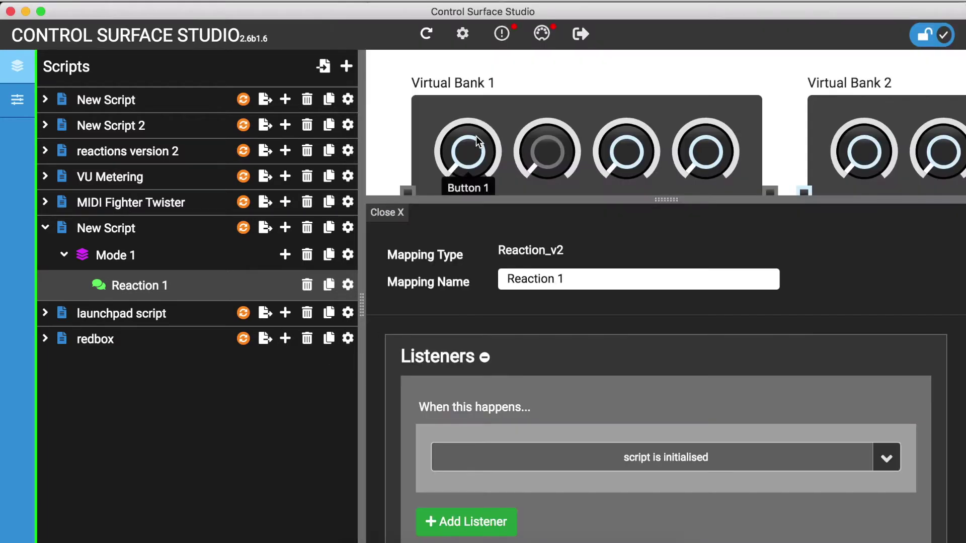
left_click(504, 33)
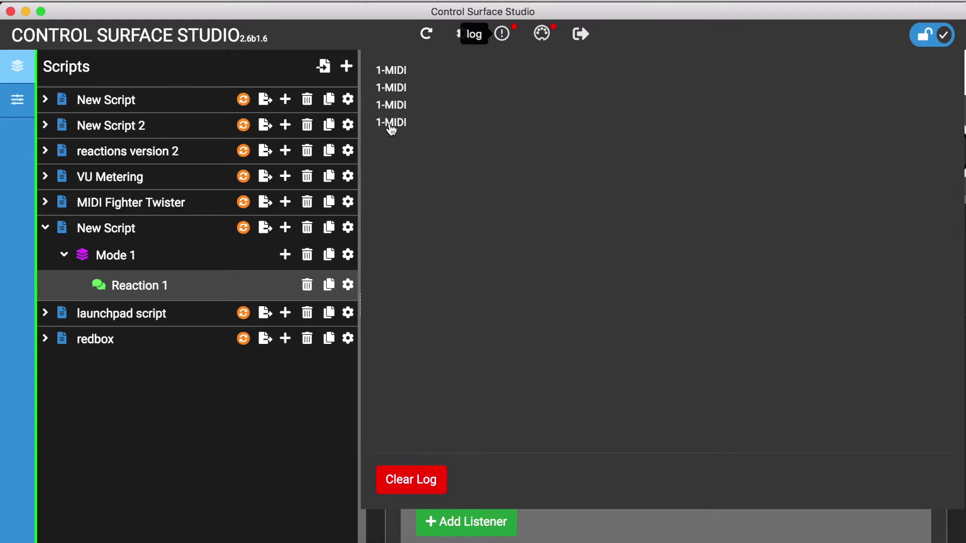
- Set the logged name's Track Number to loop - iteration number, then add a second action
left_click(280, 402)
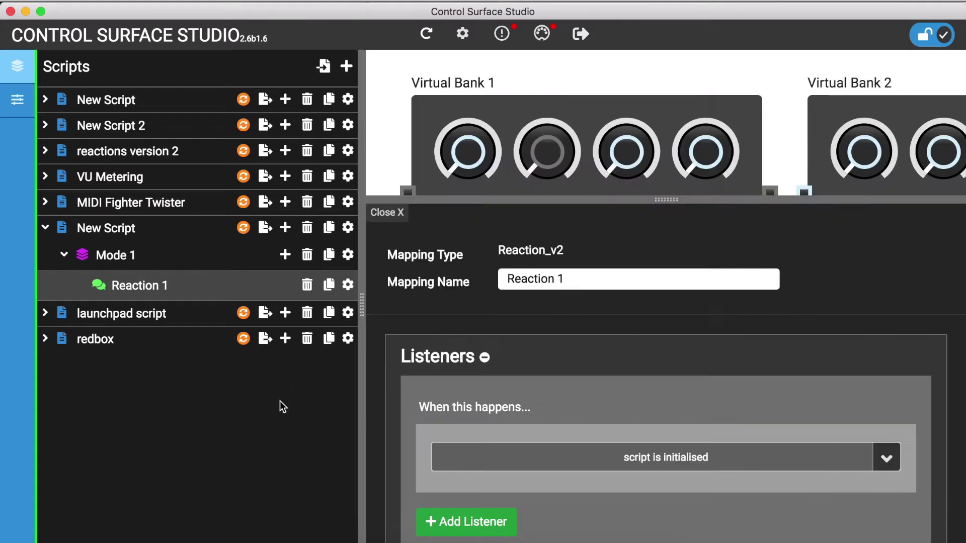
scroll(602, 391, "down", 10)
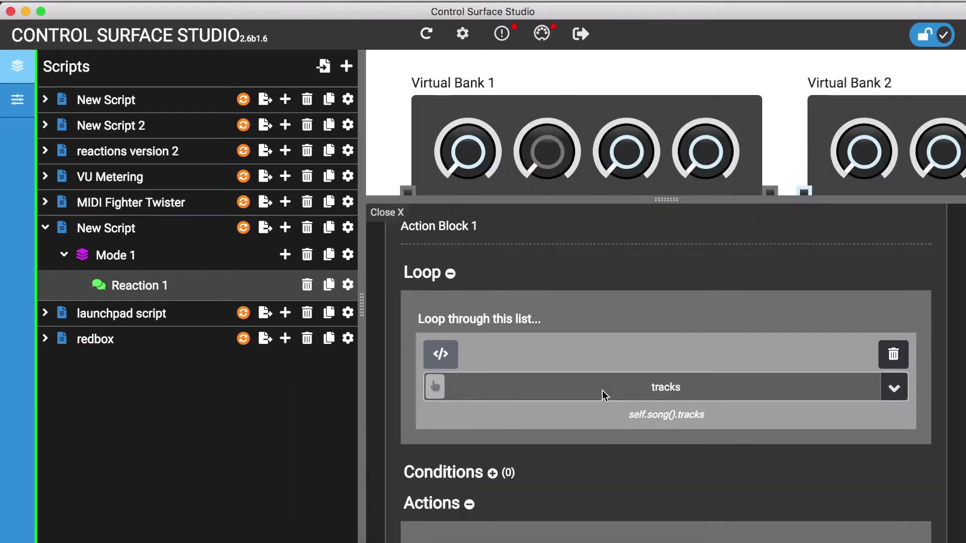
scroll(602, 391, "down", 10)
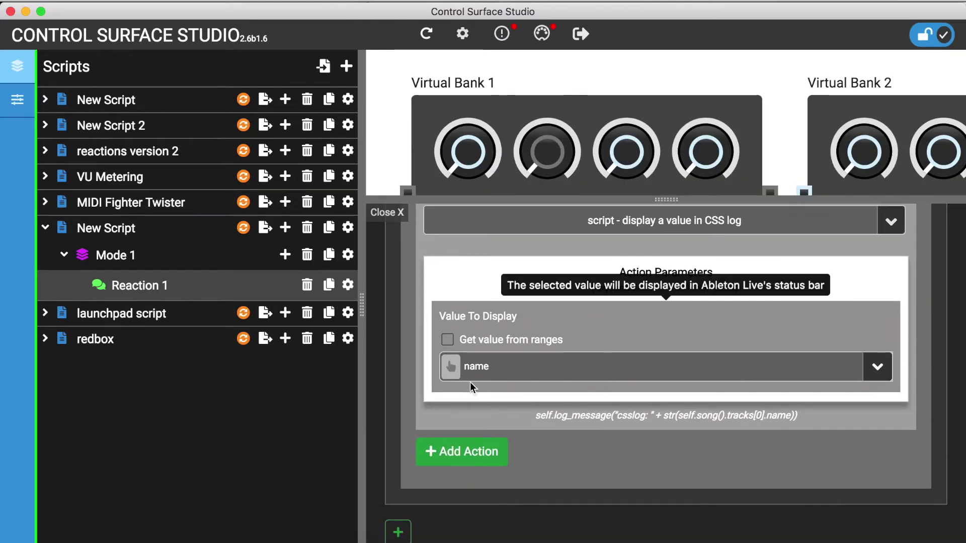
left_click(451, 366)
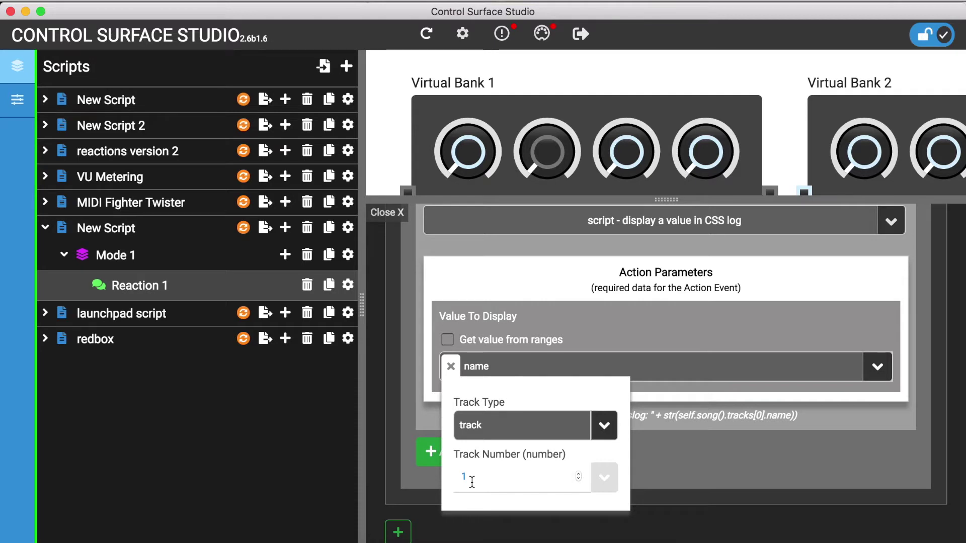
left_click(606, 477)
mouse_move(629, 402)
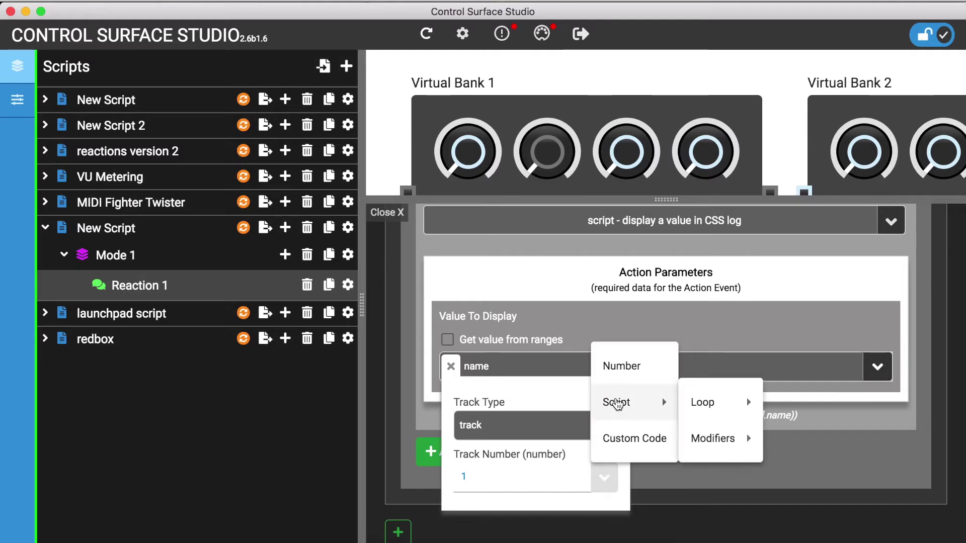
mouse_move(717, 397)
left_click(800, 439)
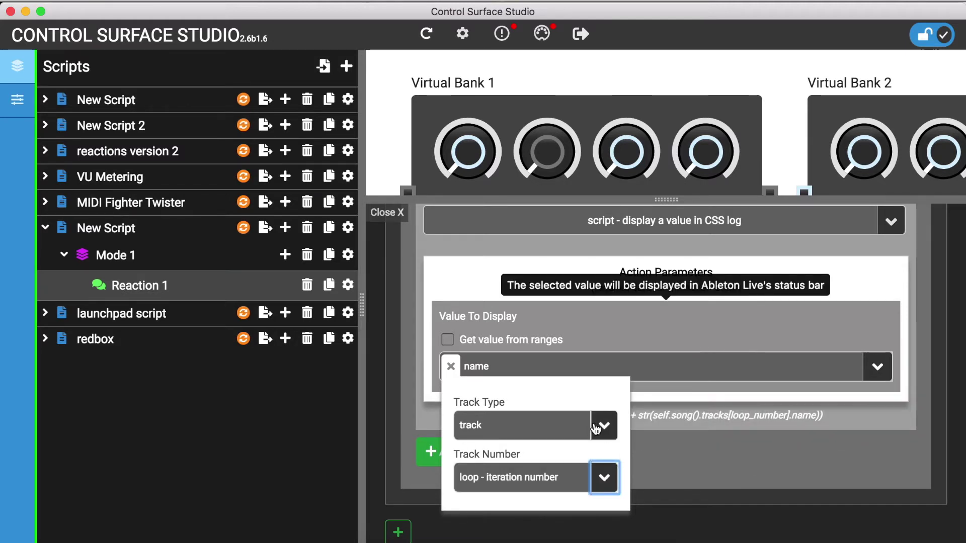
left_click(660, 454)
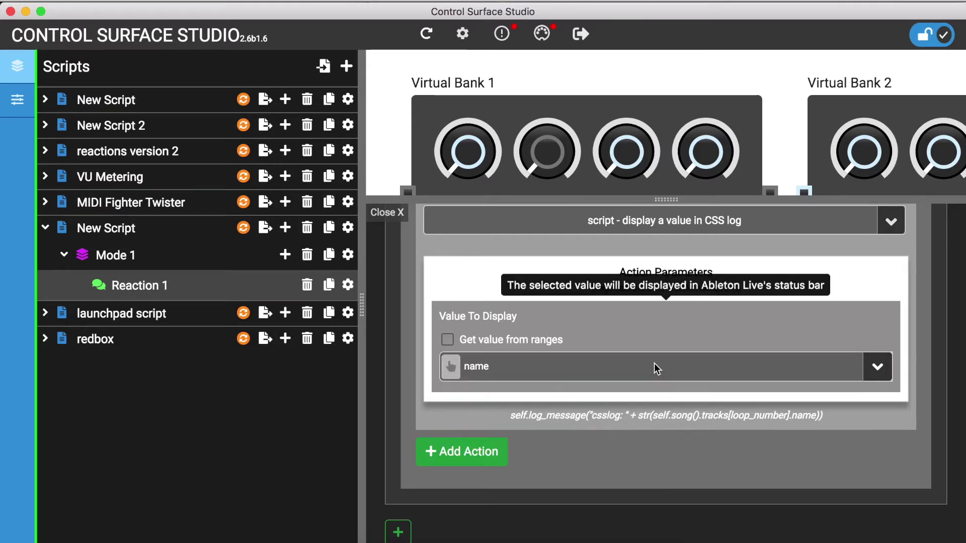
left_click(445, 455)
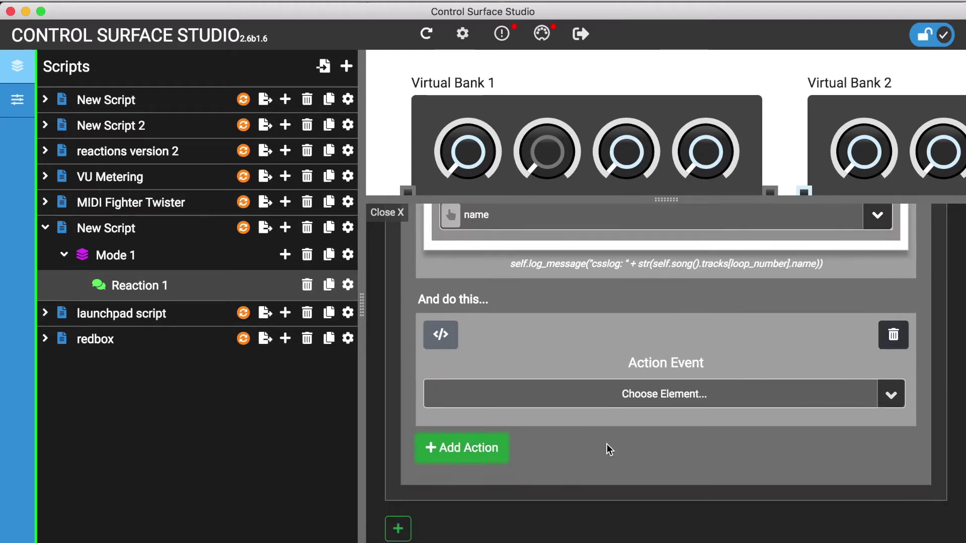
- Make the new action a Live Object Model Track - set arm event
left_click(622, 392)
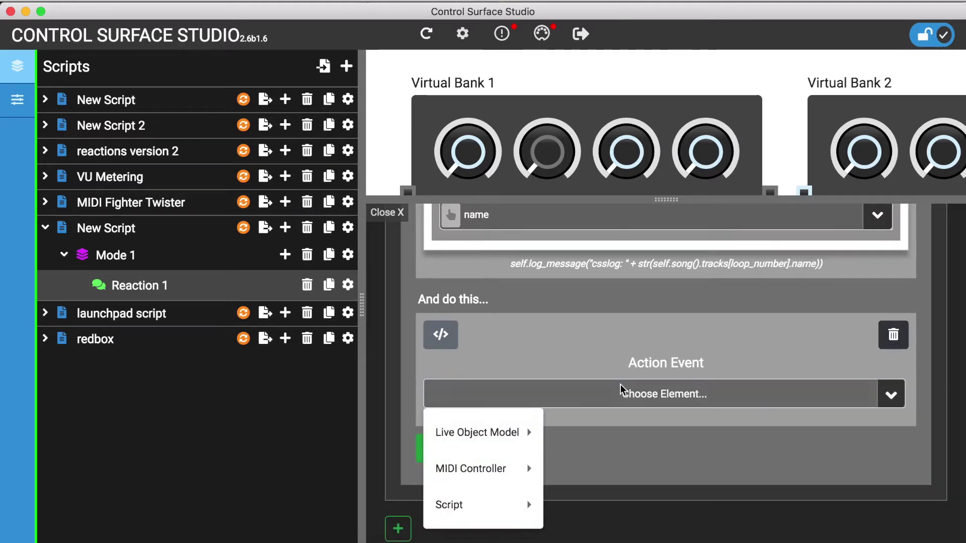
left_click(498, 431)
mouse_move(582, 196)
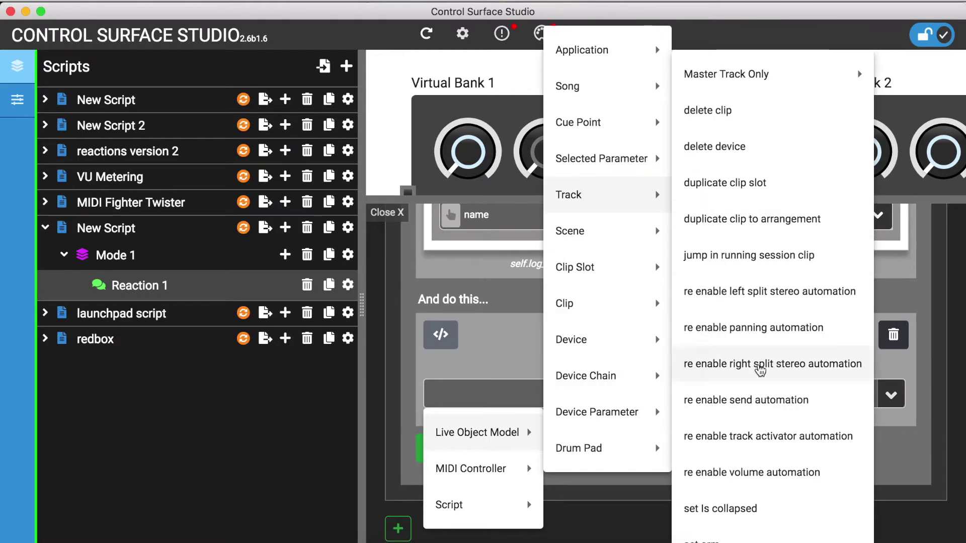
scroll(715, 281, "down", 5)
left_click(734, 143)
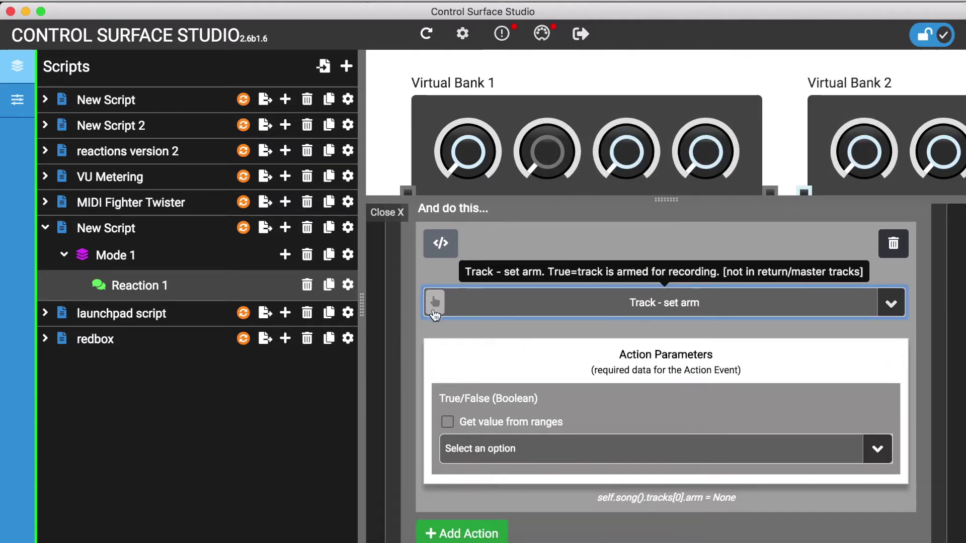
- Arm the track at the loop iteration number by setting Track Number and True/False to True
left_click(435, 302)
left_click(588, 412)
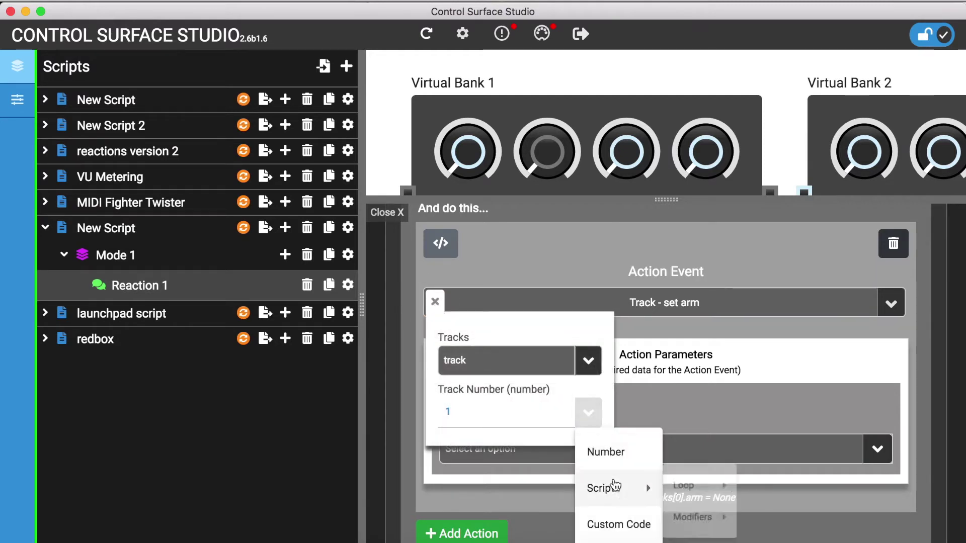
mouse_move(611, 487)
mouse_move(708, 496)
left_click(820, 523)
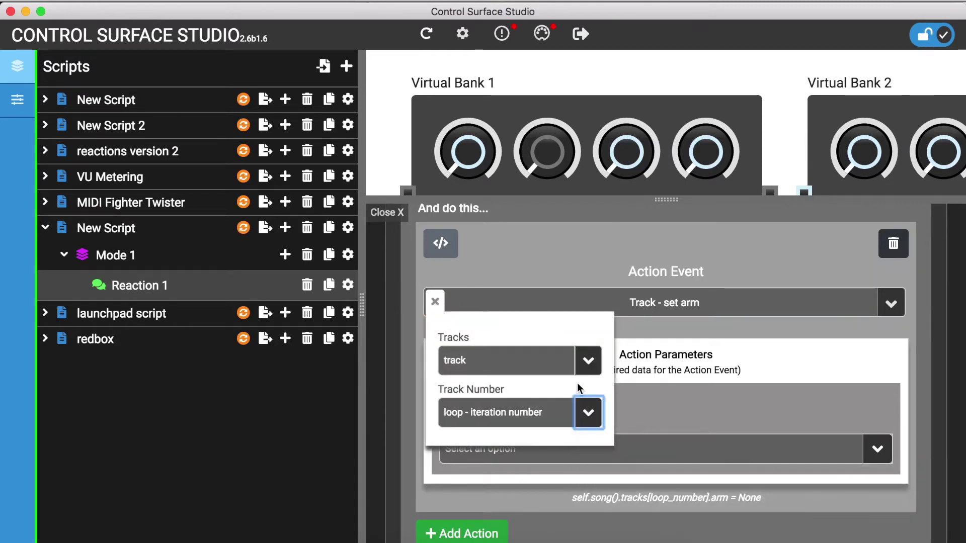
left_click(679, 407)
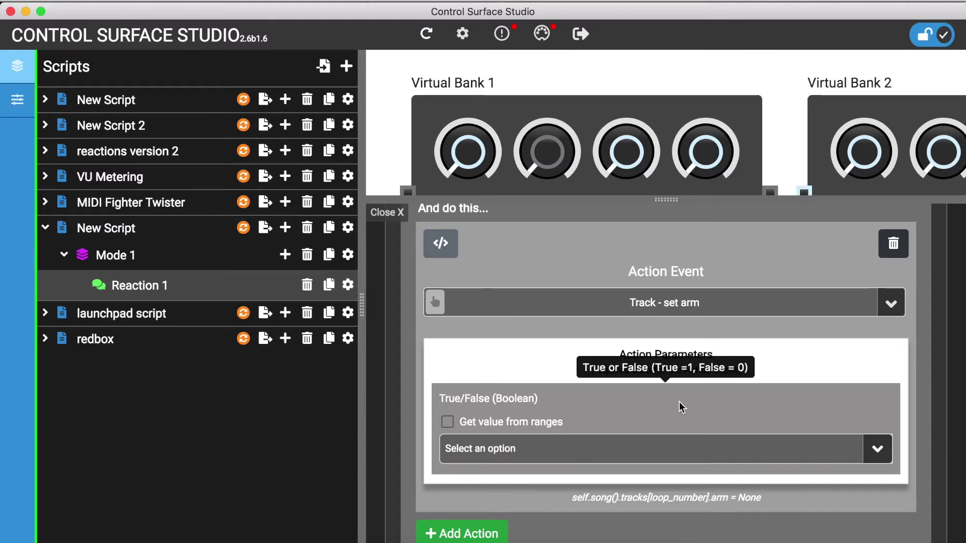
left_click(875, 449)
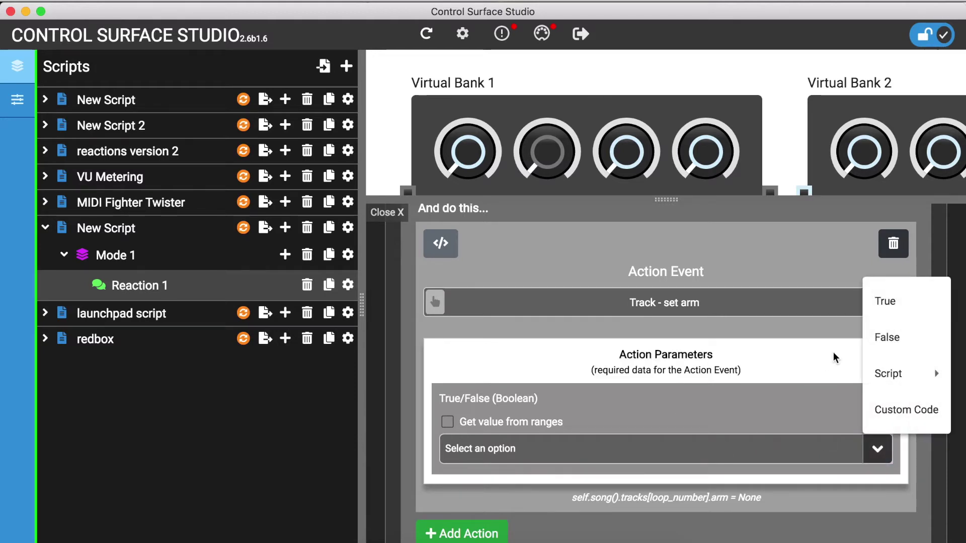
left_click(884, 302)
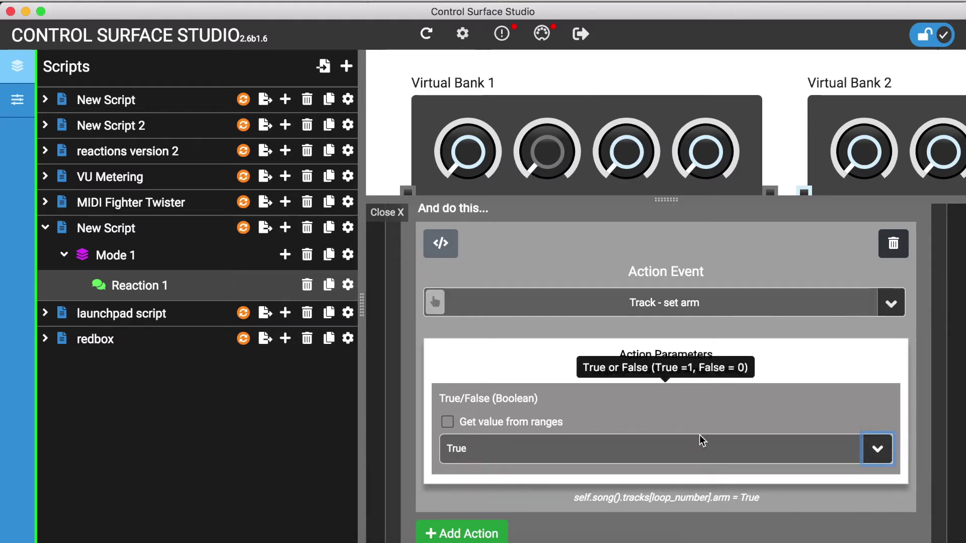
scroll(690, 465, "down", 3)
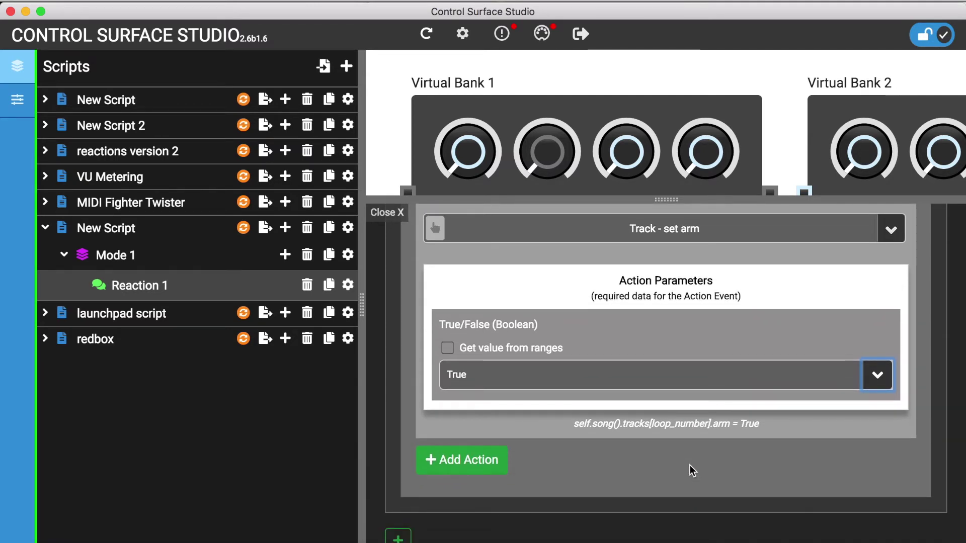
- Install the script and reload Control Surface 1 in Live's Preferences as css new script
left_click(275, 233)
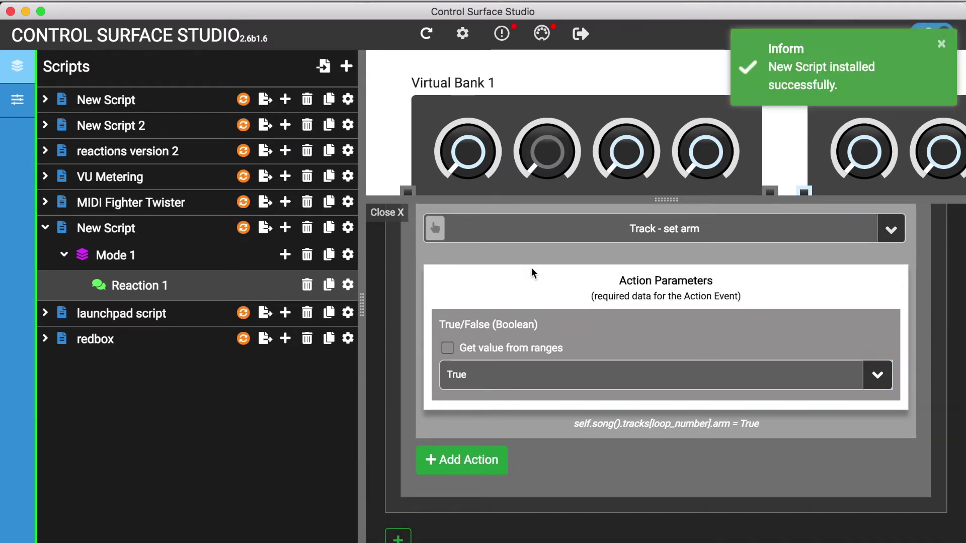
key("super+Tab")
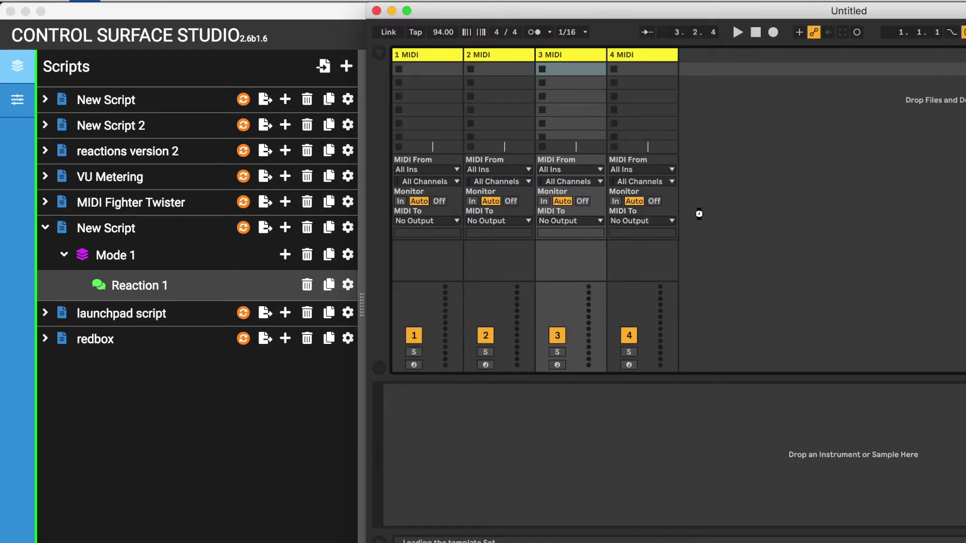
left_click(47, 1)
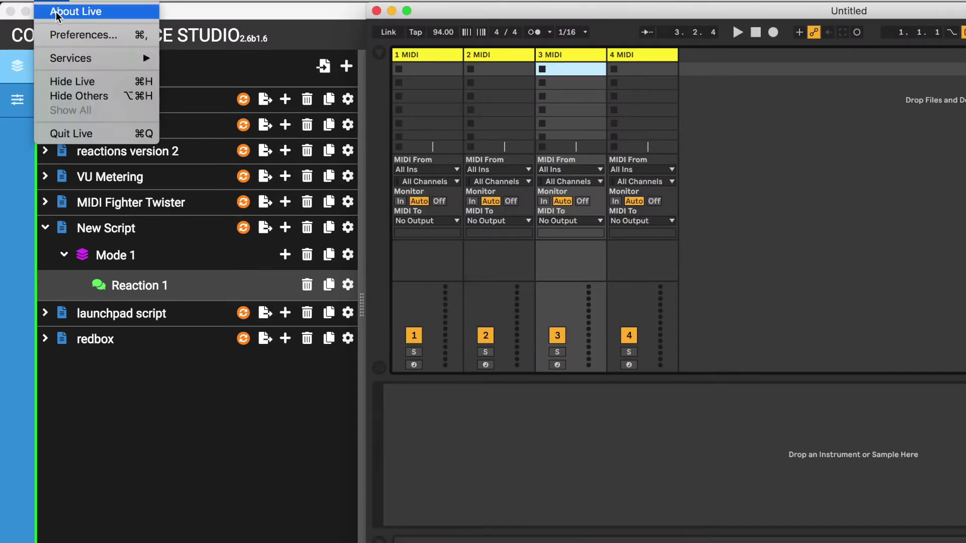
left_click(71, 36)
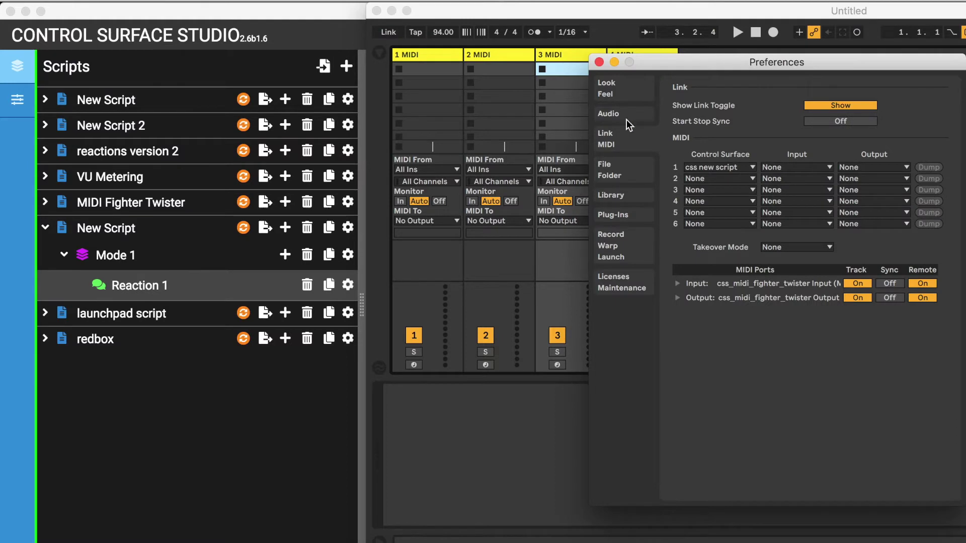
left_click(743, 167)
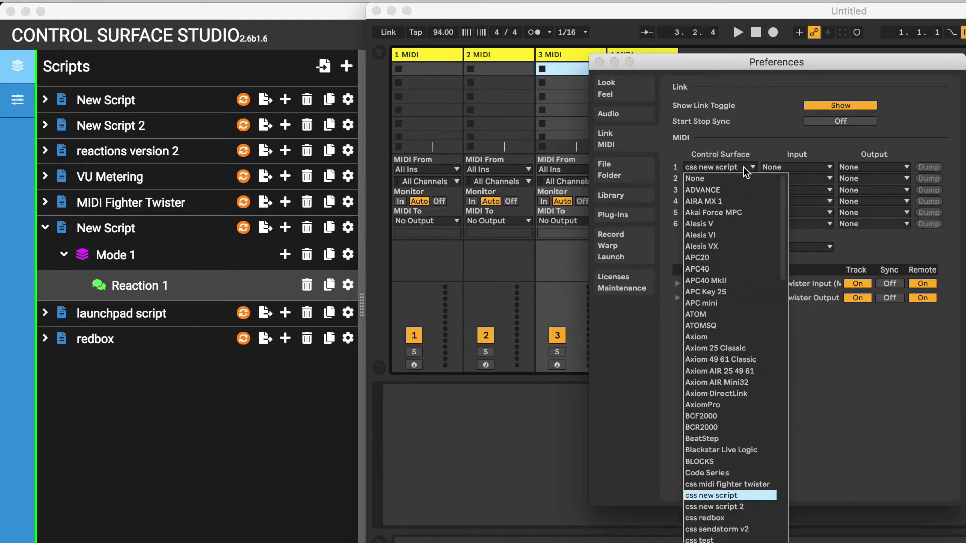
left_click(742, 176)
left_click(754, 167)
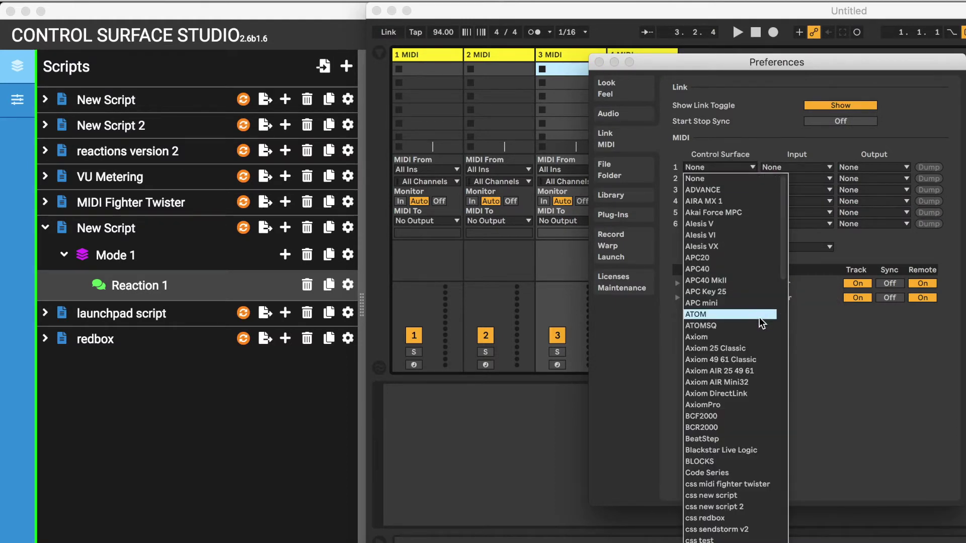
left_click(758, 496)
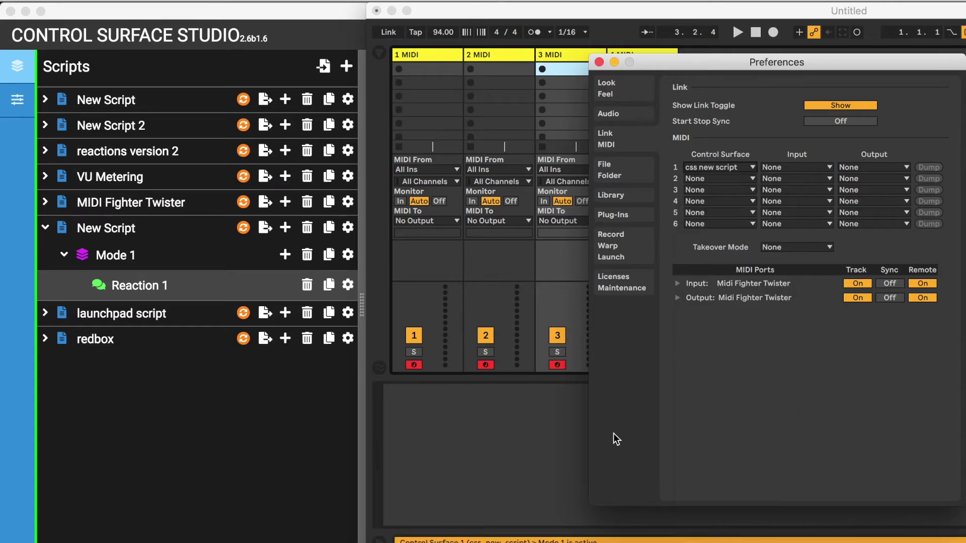
left_click(557, 411)
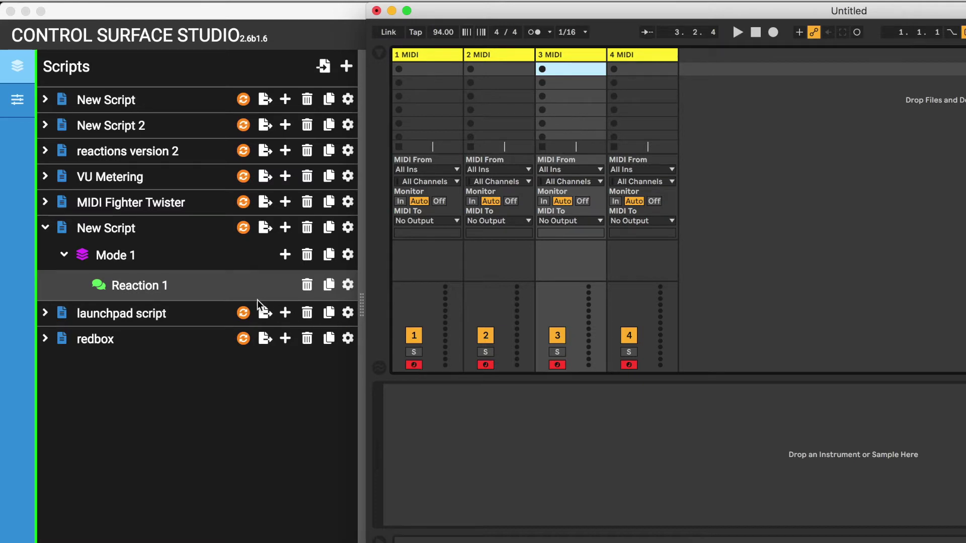
- Check the CSS log for the logged track names 1-MIDI through 4-MIDI
left_click(238, 370)
left_click(501, 34)
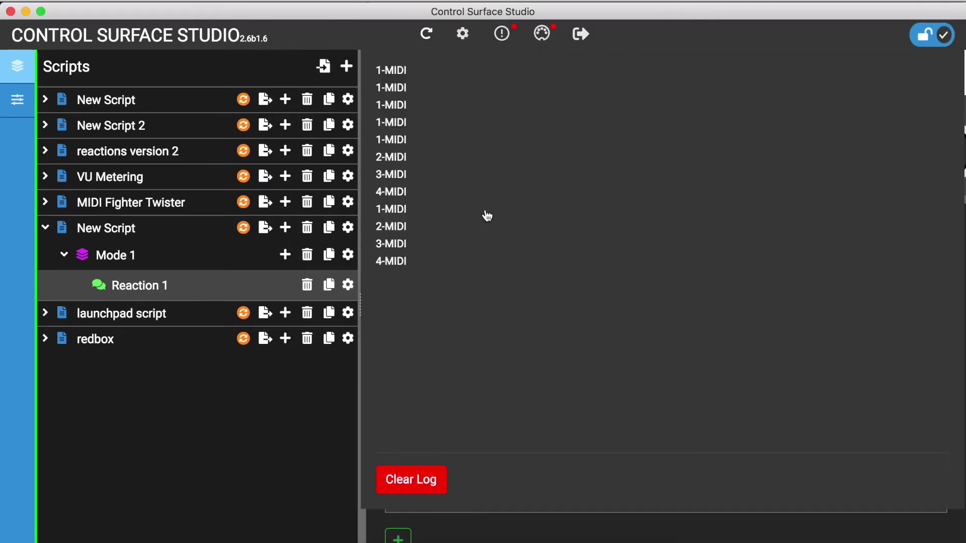
left_click_drag(401, 261, 374, 214)
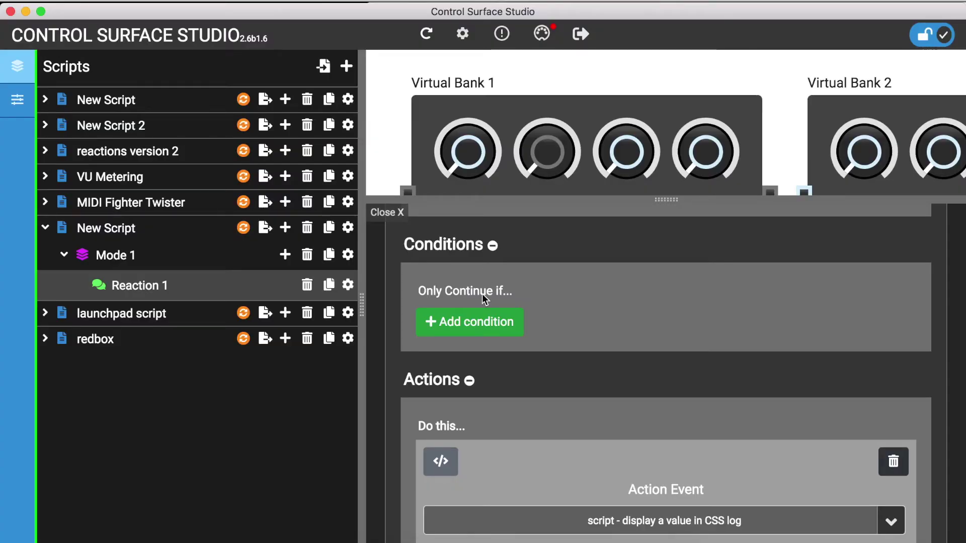
- Add a condition on Track > name, with Track Number set to loop - iteration number
left_click(481, 324)
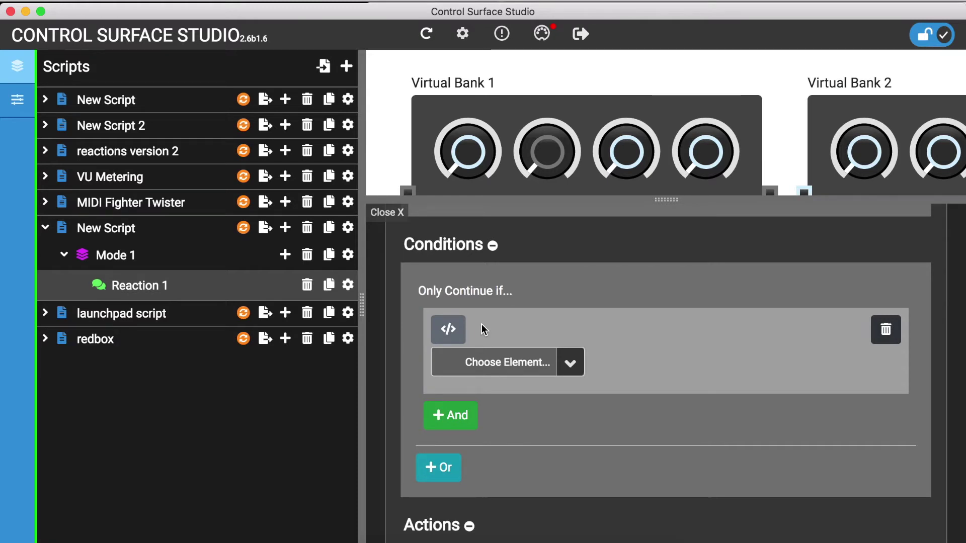
left_click(569, 364)
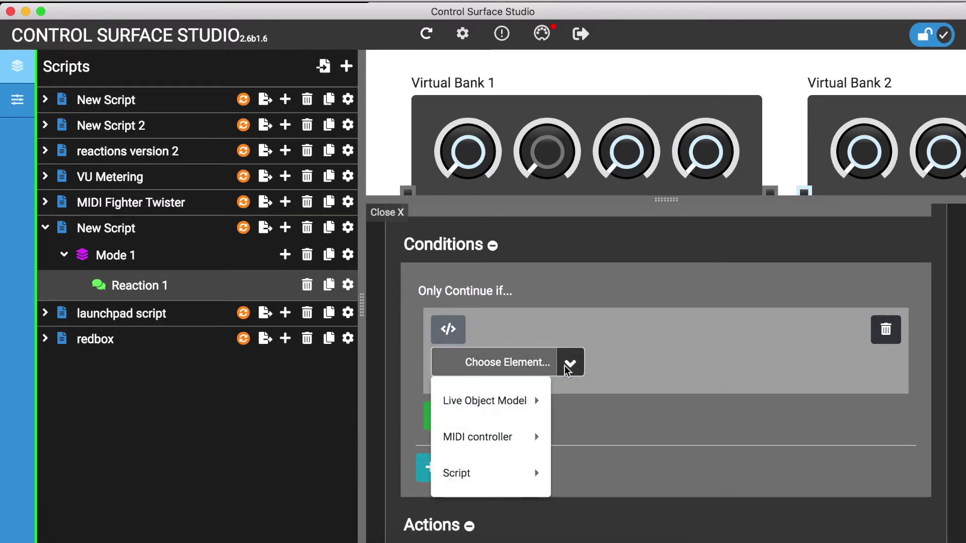
mouse_move(528, 401)
mouse_move(607, 204)
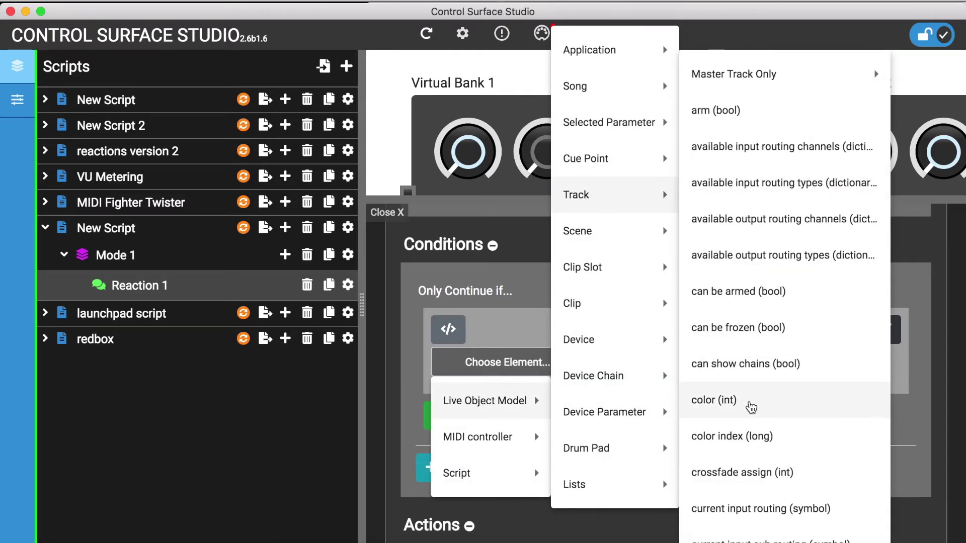
scroll(751, 407, "down", 20)
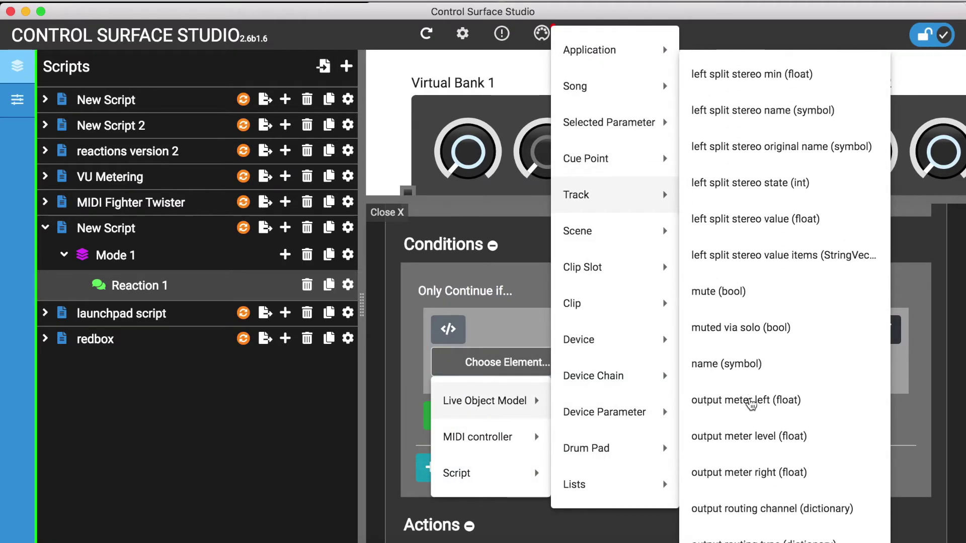
left_click(724, 345)
left_click(453, 362)
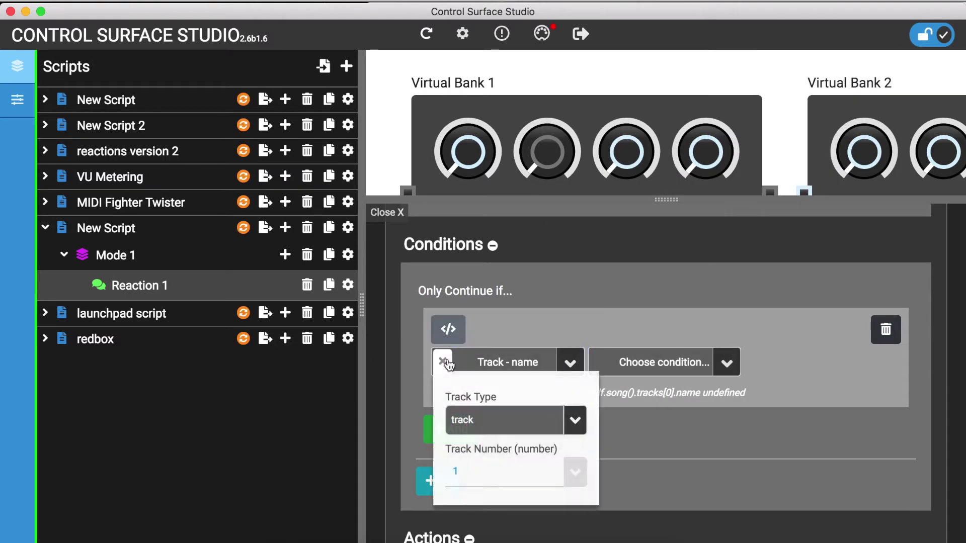
left_click(576, 480)
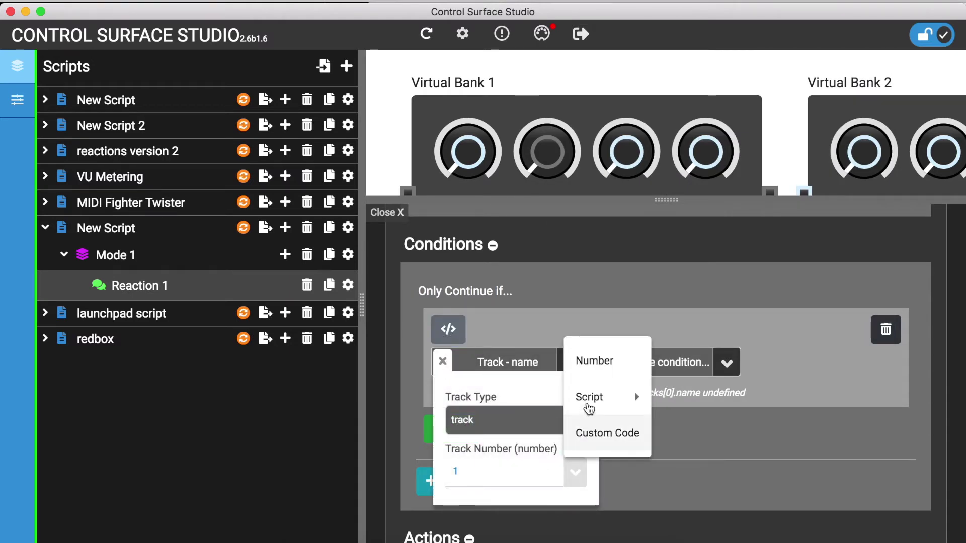
mouse_move(588, 403)
mouse_move(733, 402)
left_click(782, 425)
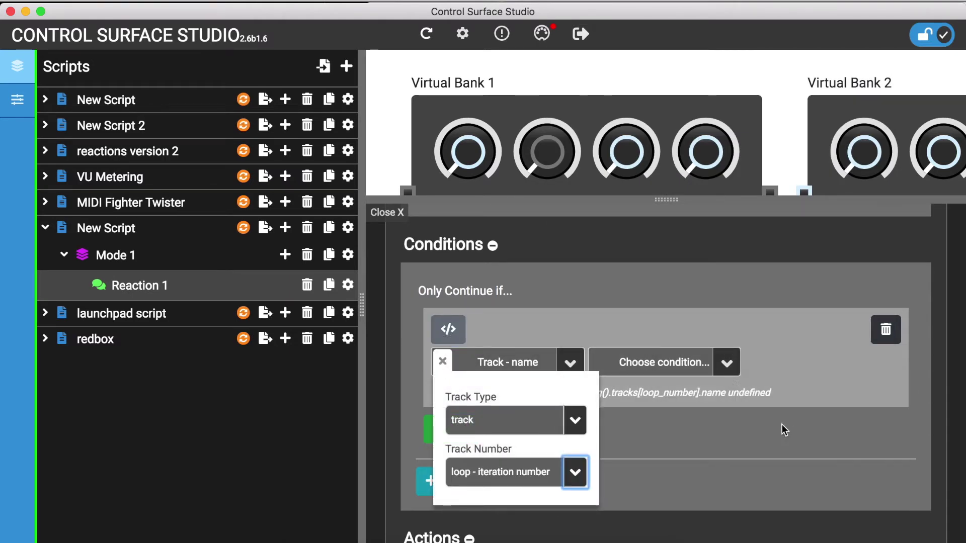
left_click(654, 417)
- Require the name to exactly match 'example' and reinstall the script into Live
left_click(725, 362)
left_click(696, 400)
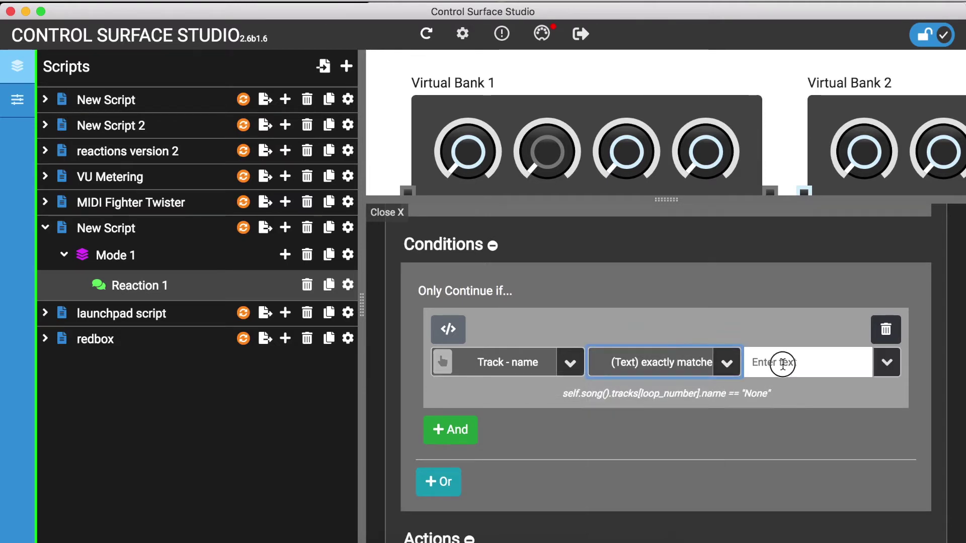
left_click(783, 364)
type("example")
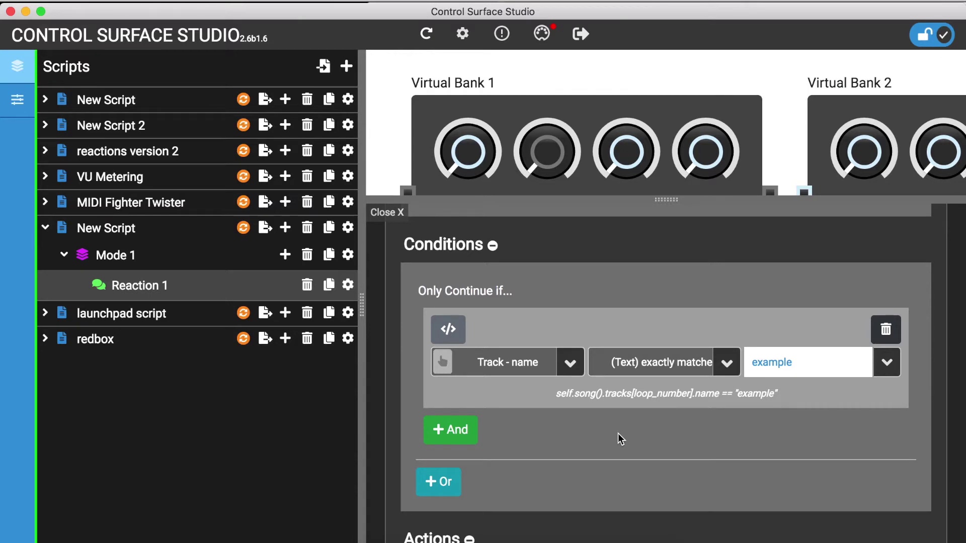
left_click(244, 229)
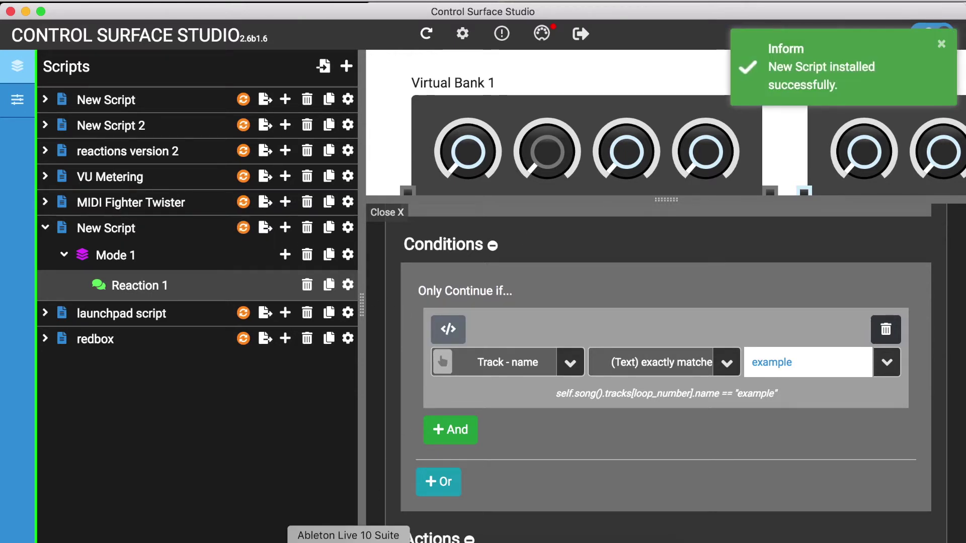
left_click(353, 536)
- Rename tracks 2 and 4 in Live to 'example'
left_click(669, 232)
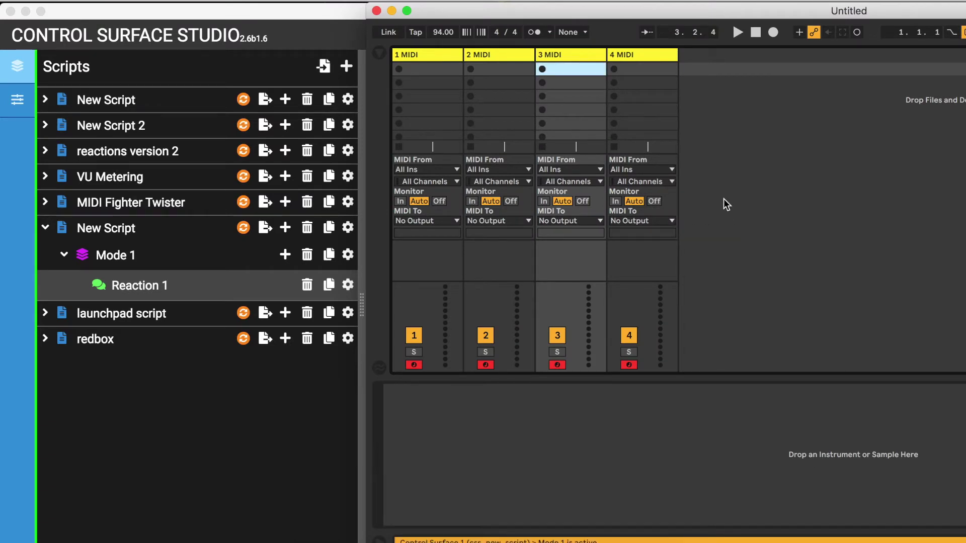
left_click(492, 56)
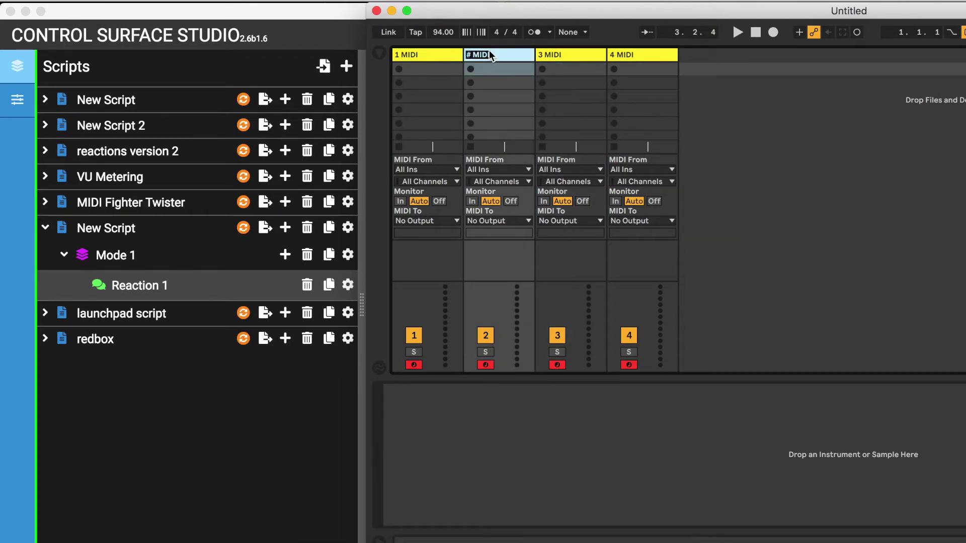
type("example")
key("Return")
left_click(655, 53)
key("super+r")
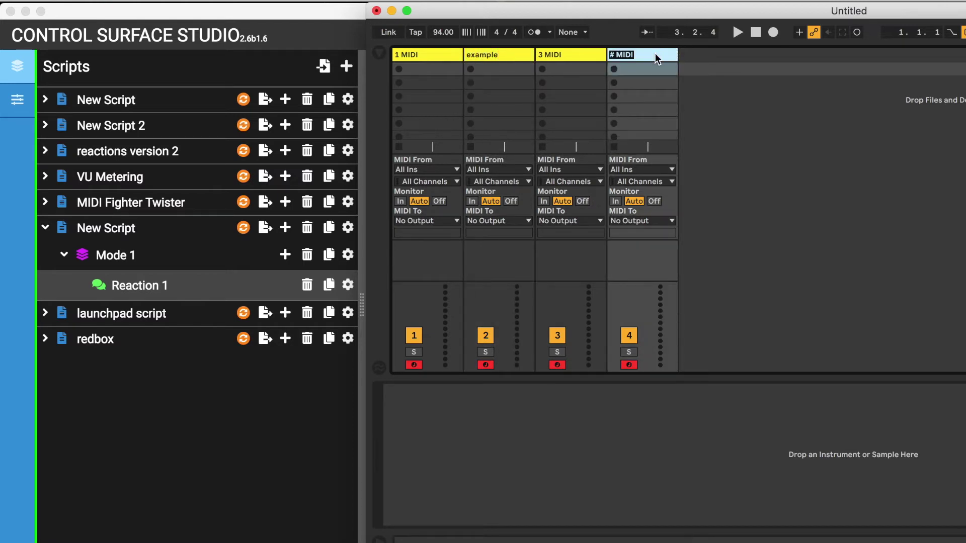
type("example")
key("Return")
- Turn off record arm on the armed tracks
left_click(628, 365)
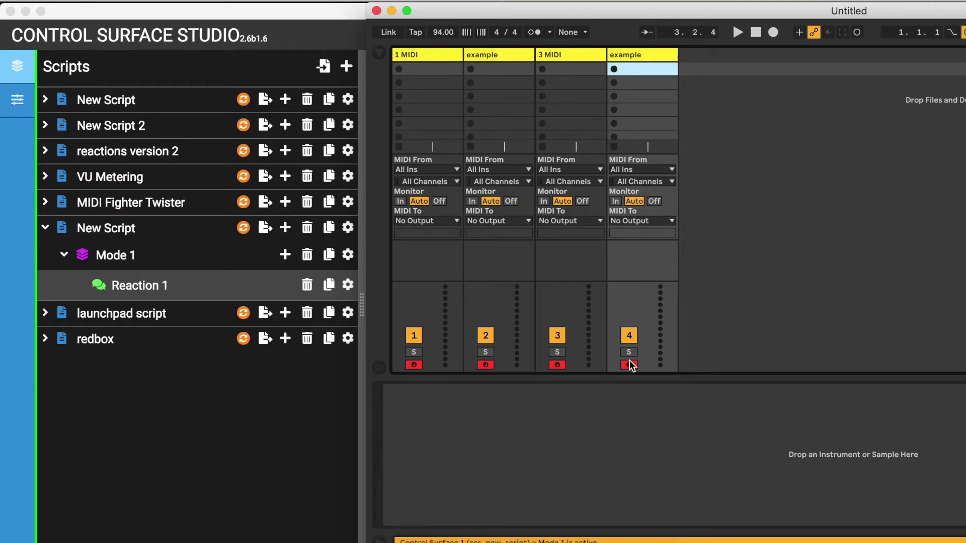
left_click(557, 364)
left_click(79, 4)
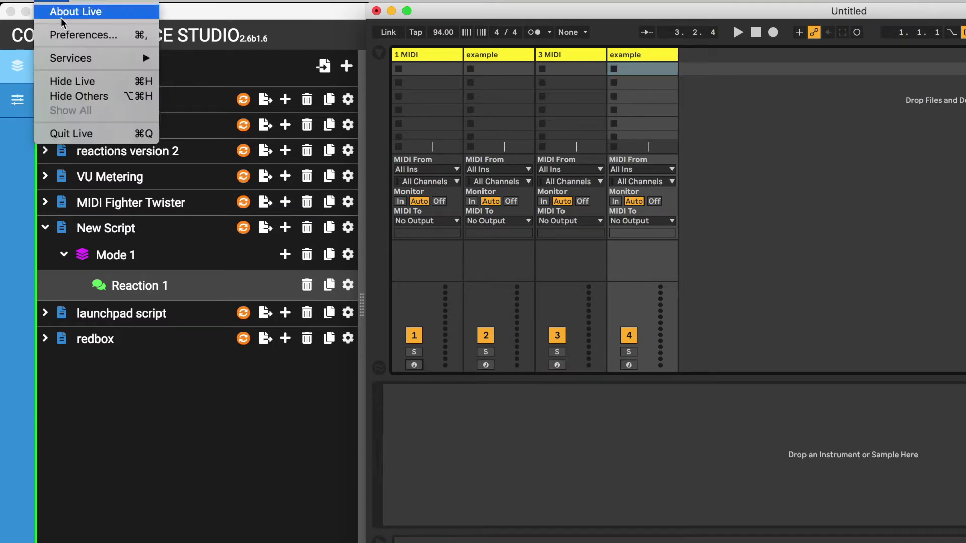
- Save the current set as Live's default Set, then close it without saving
left_click(75, 34)
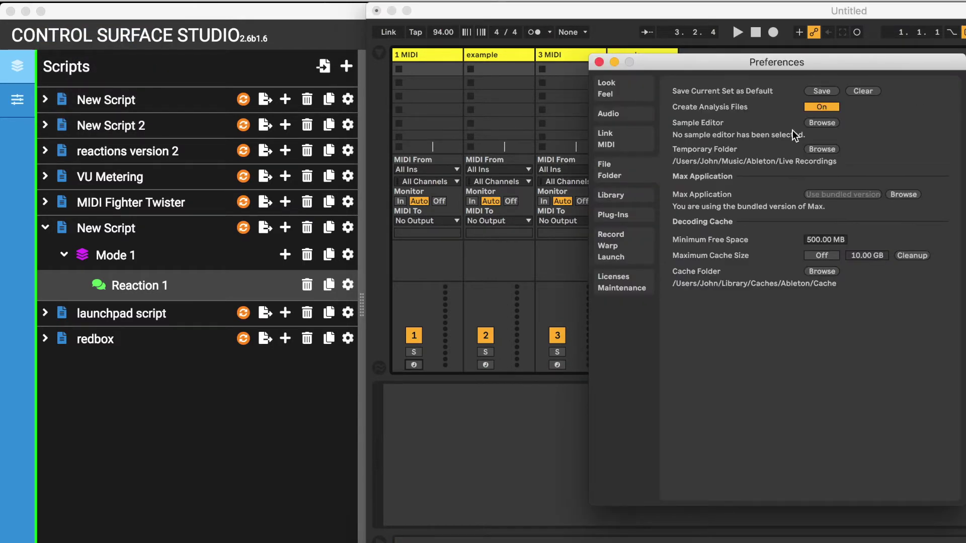
left_click(823, 91)
left_click(902, 311)
left_click(558, 246)
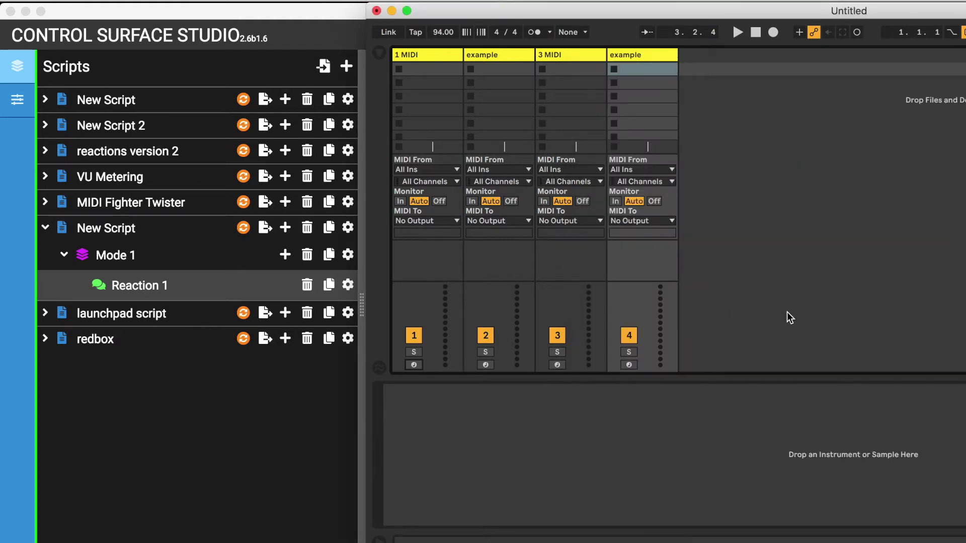
key("super+q")
left_click(694, 311)
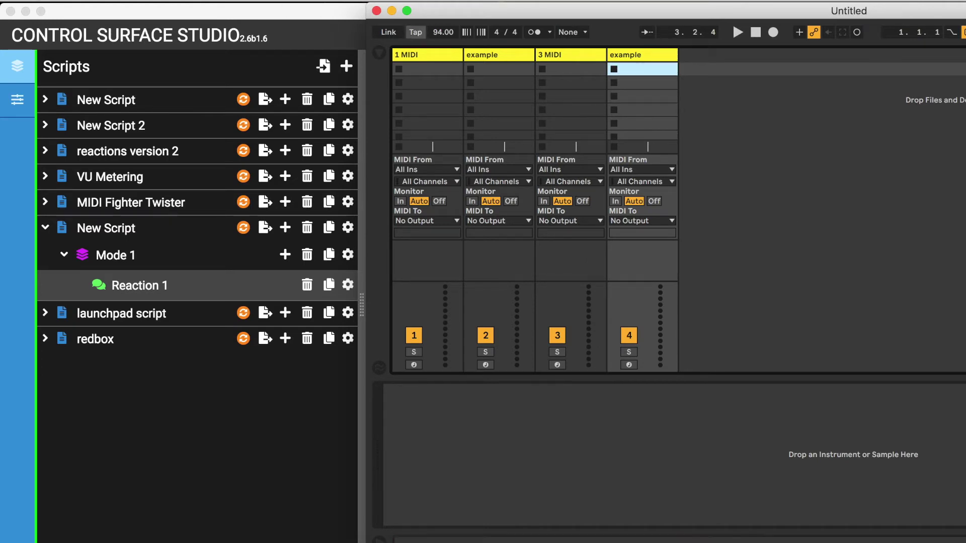
- Switch Control Surface 1 to None and back to css new script to reload it
left_click(35, 2)
left_click(76, 32)
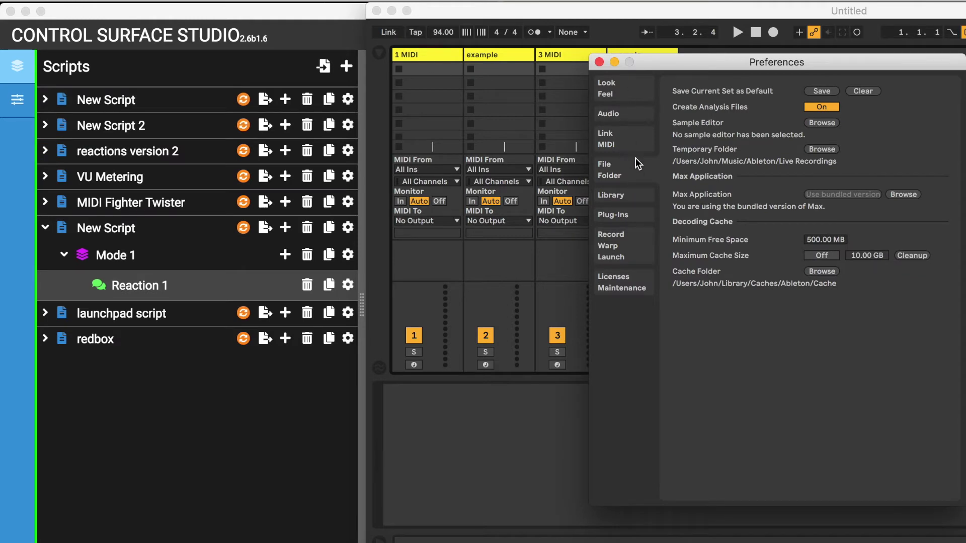
left_click(635, 136)
left_click(737, 166)
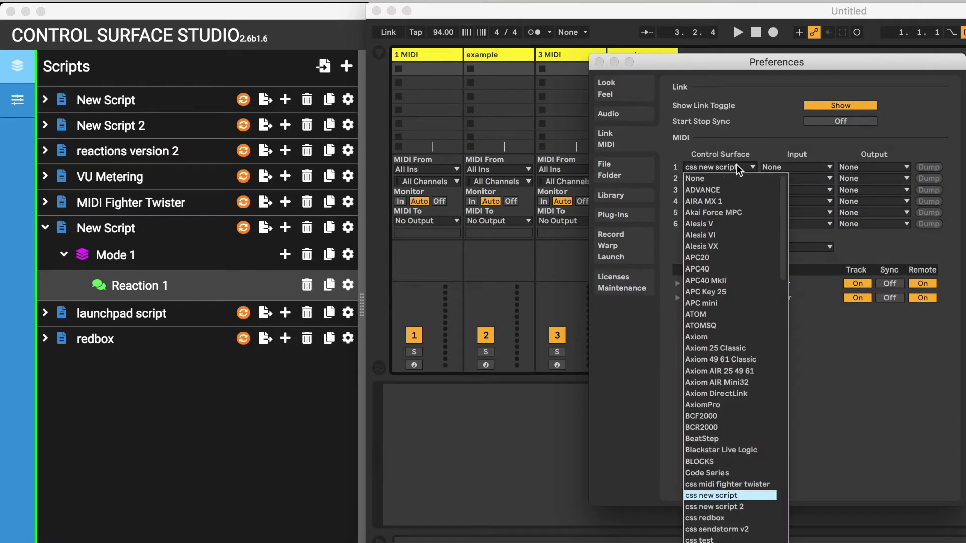
left_click(732, 178)
left_click(737, 167)
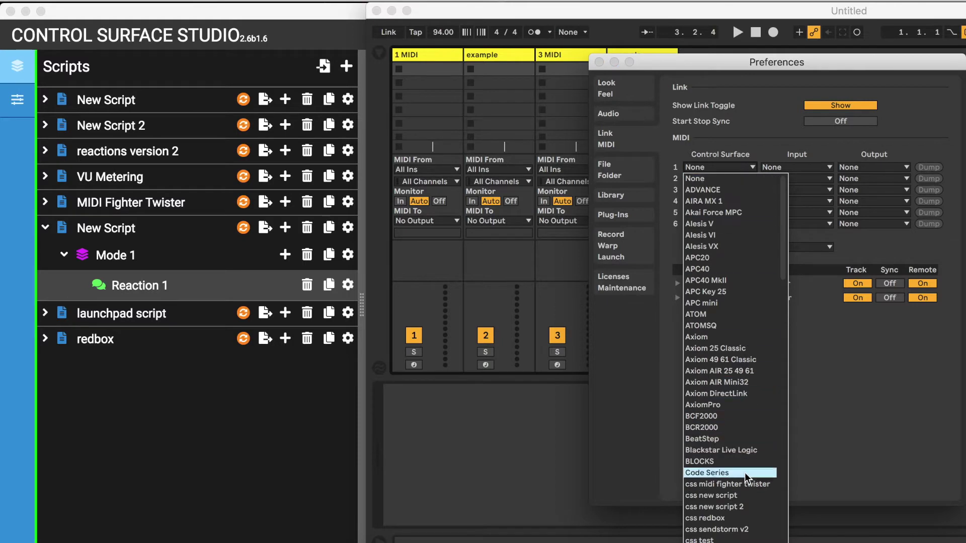
left_click(715, 496)
left_click(507, 440)
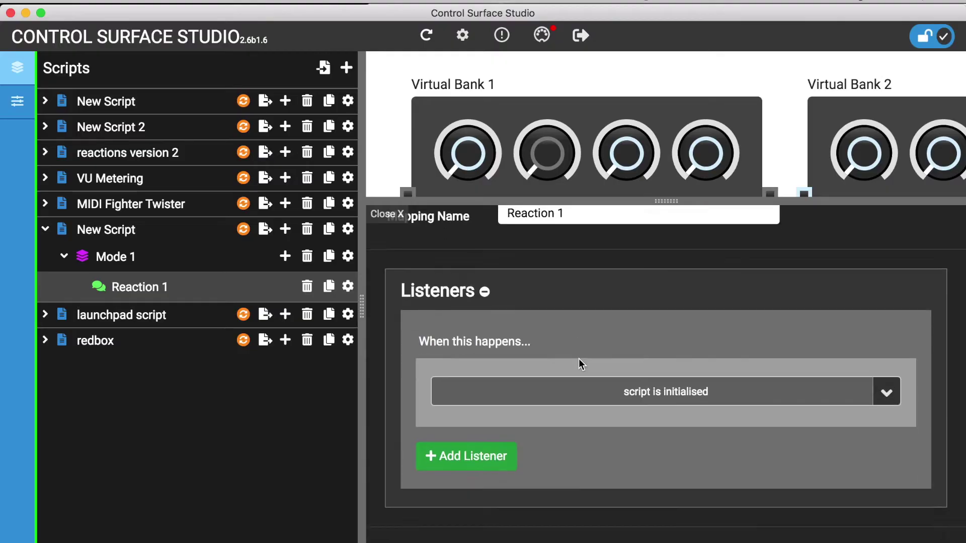
scroll(578, 358, "down", 1)
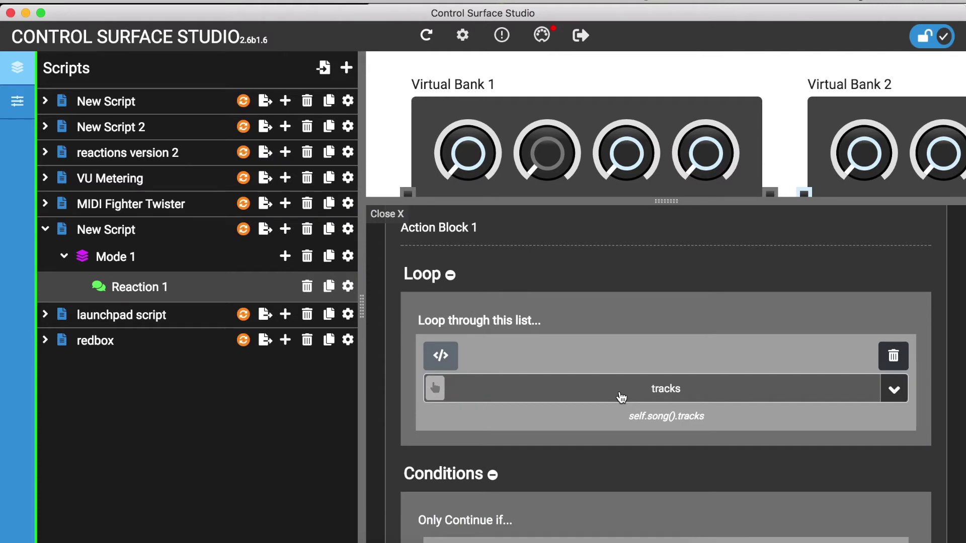
left_click(620, 391)
mouse_move(482, 376)
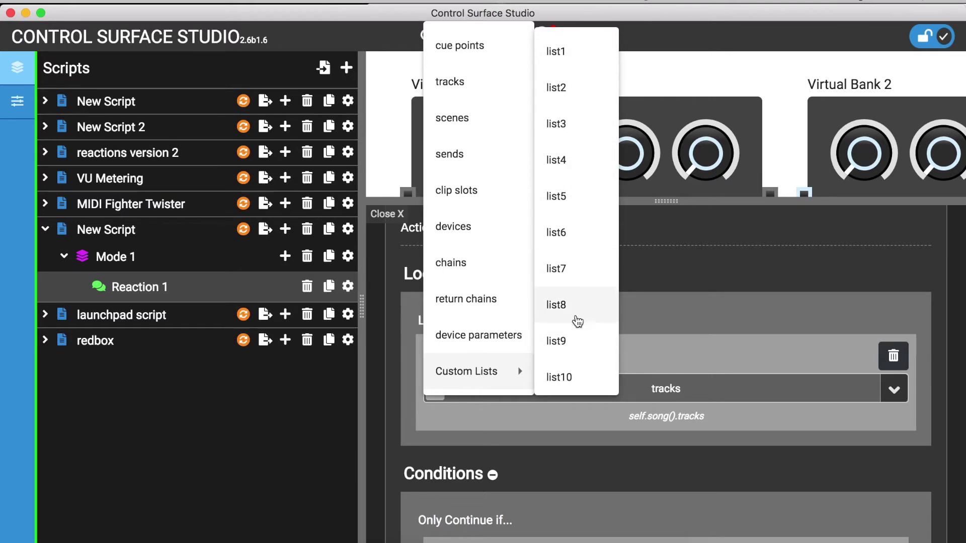
left_click(671, 345)
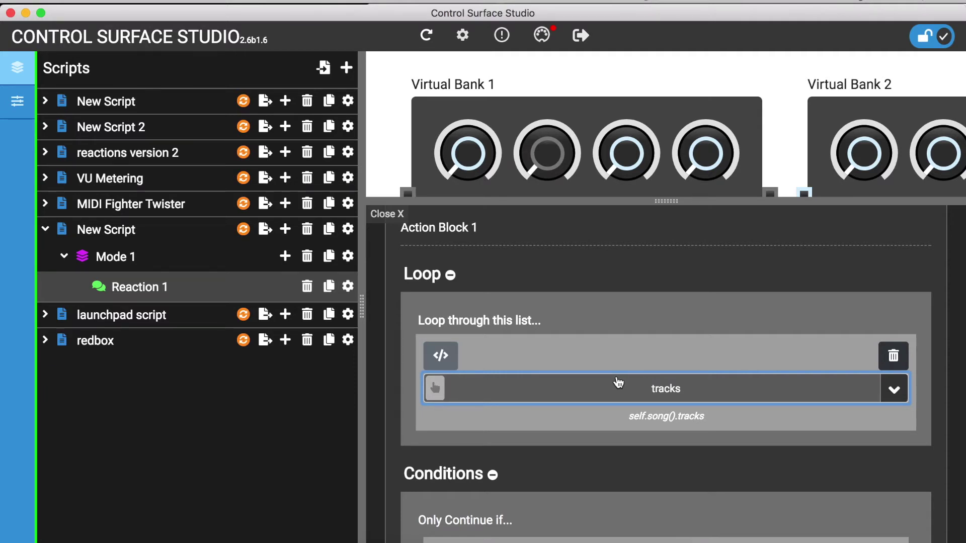
scroll(619, 382, "down", 5)
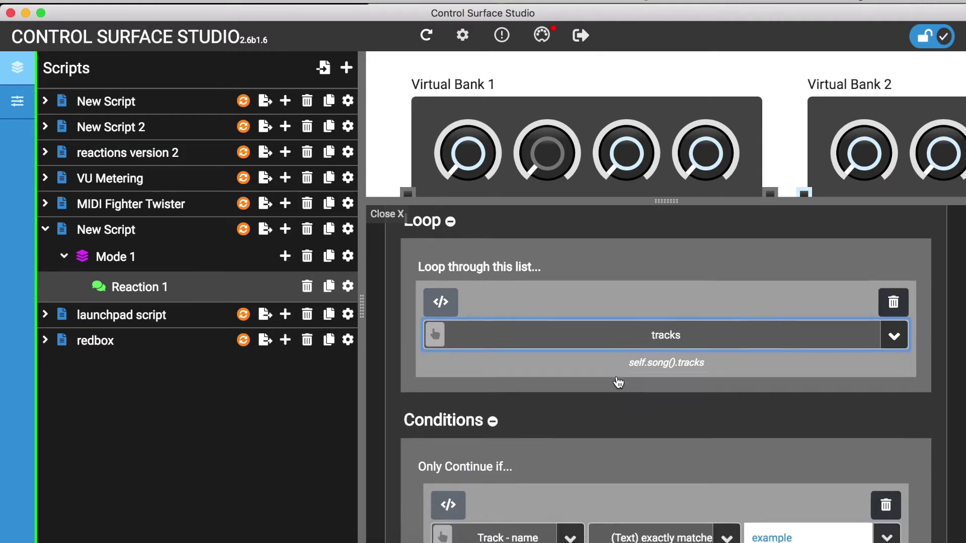
scroll(619, 382, "down", 1)
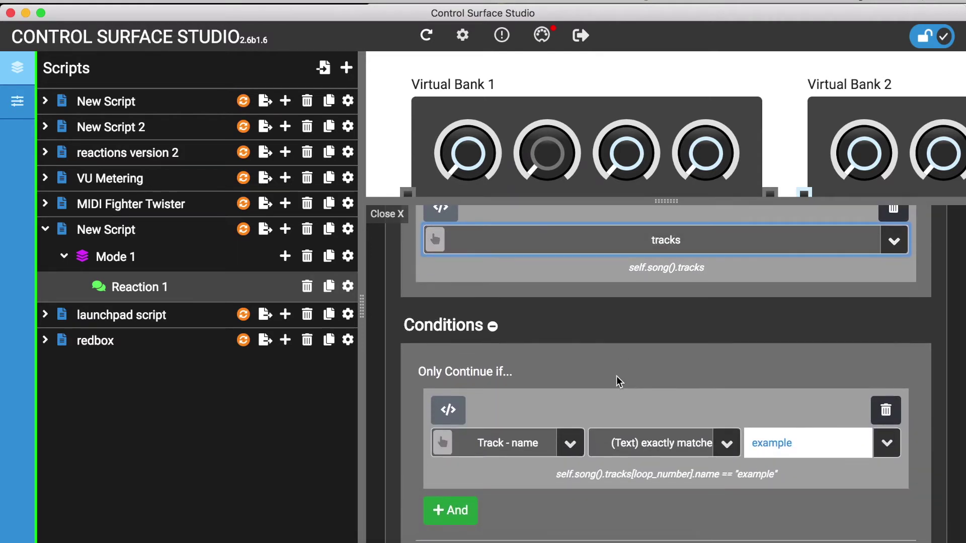
- Collapse Conditions and add an action of type 'custom lists - add item to a custom list'
left_click(493, 327)
scroll(518, 378, "down", 5)
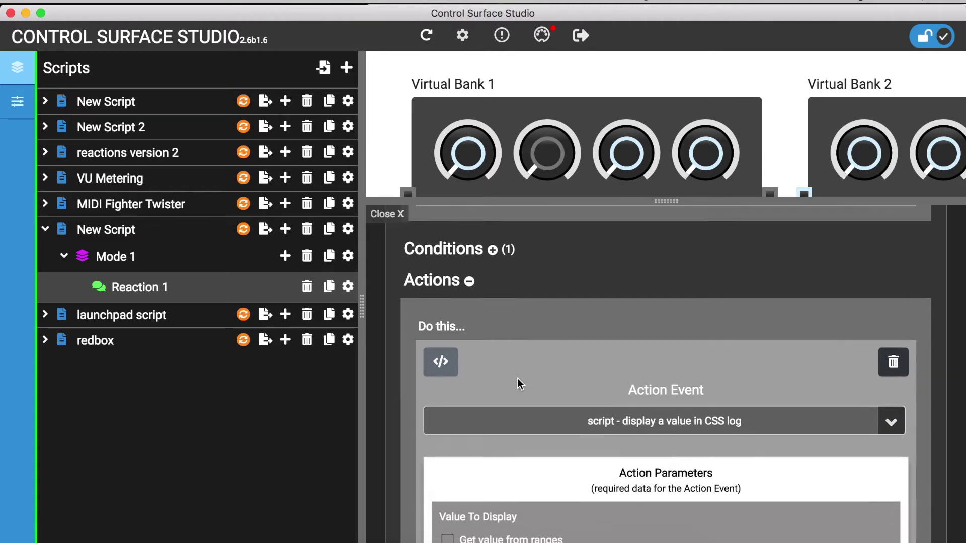
scroll(518, 382, "down", 10)
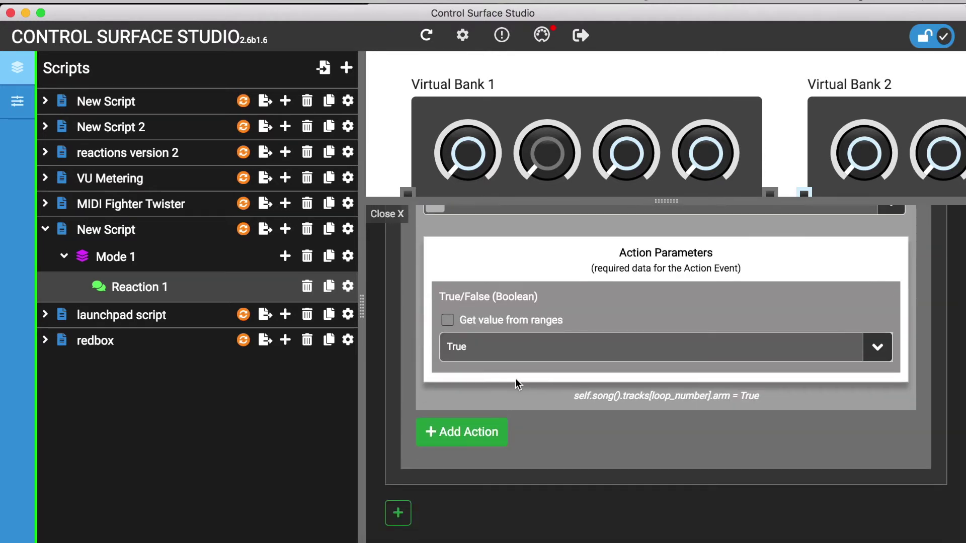
left_click(482, 437)
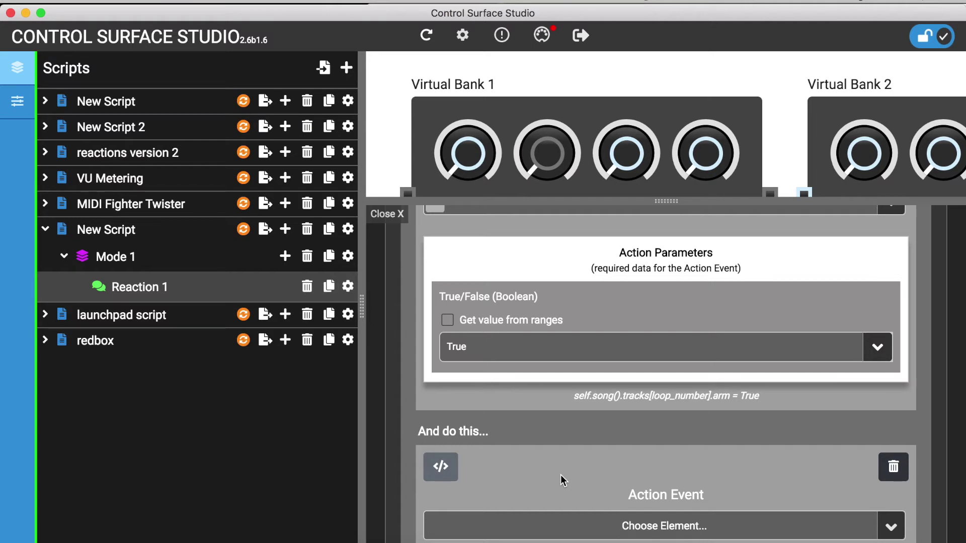
scroll(554, 449, "down", 3)
left_click(557, 451)
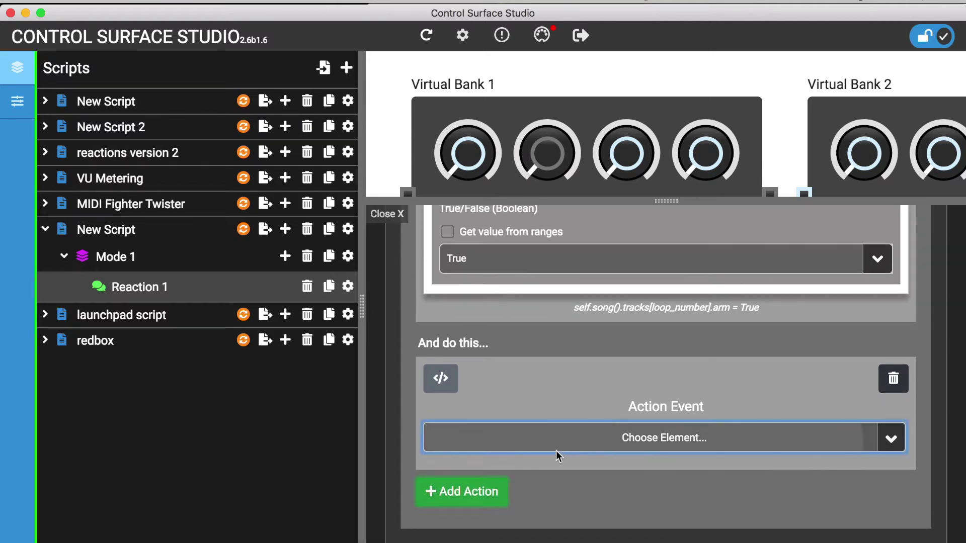
mouse_move(494, 393)
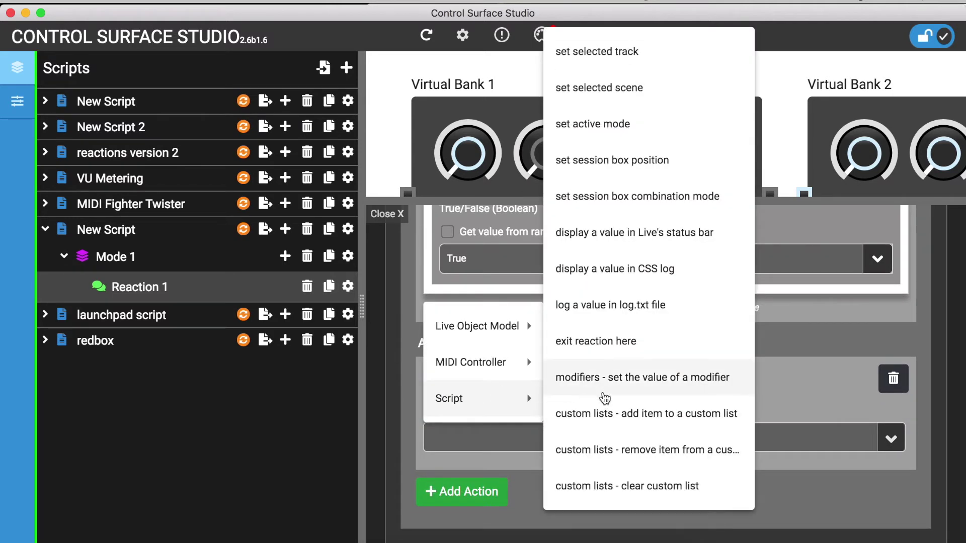
left_click(626, 414)
- Set its Custom List to list1 and Value To Add to loop - iteration number
scroll(691, 468, "down", 4)
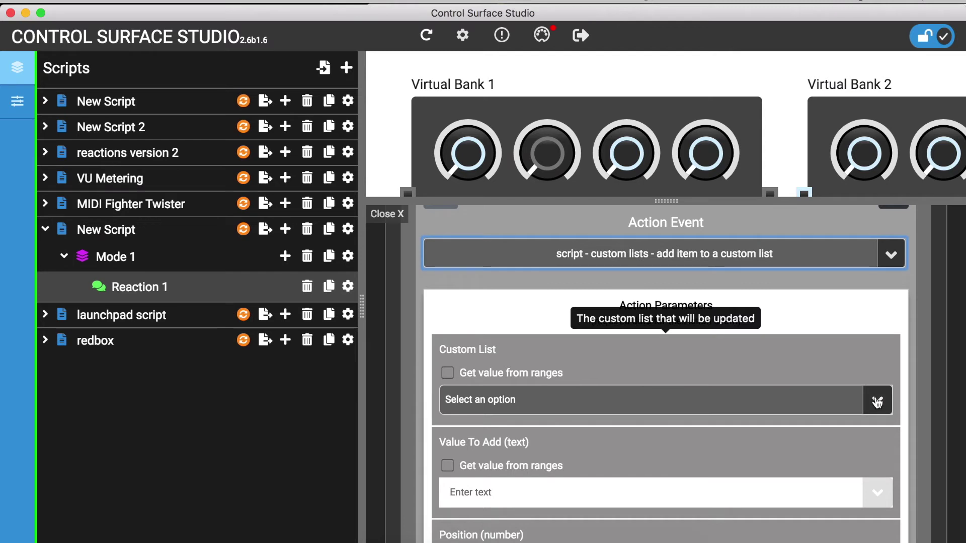
left_click(877, 402)
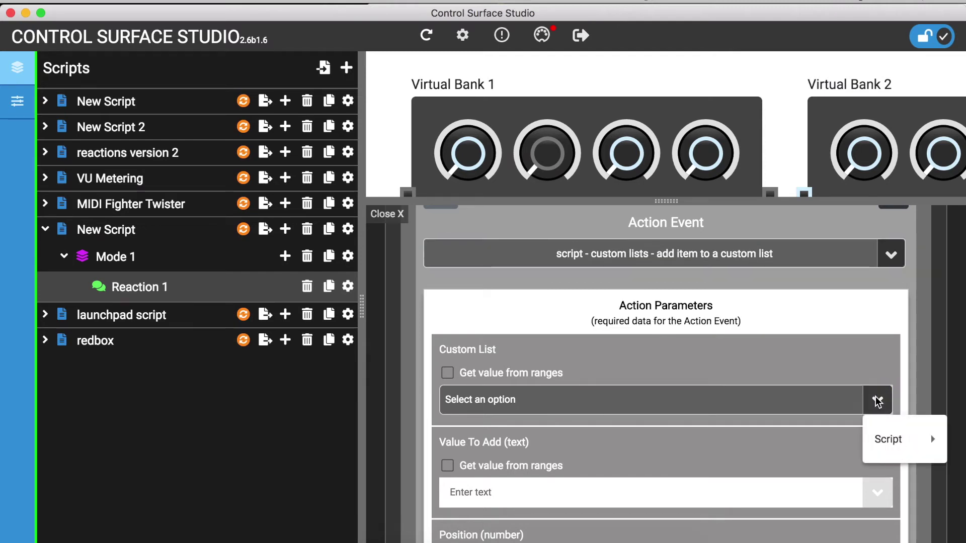
mouse_move(888, 438)
mouse_move(825, 439)
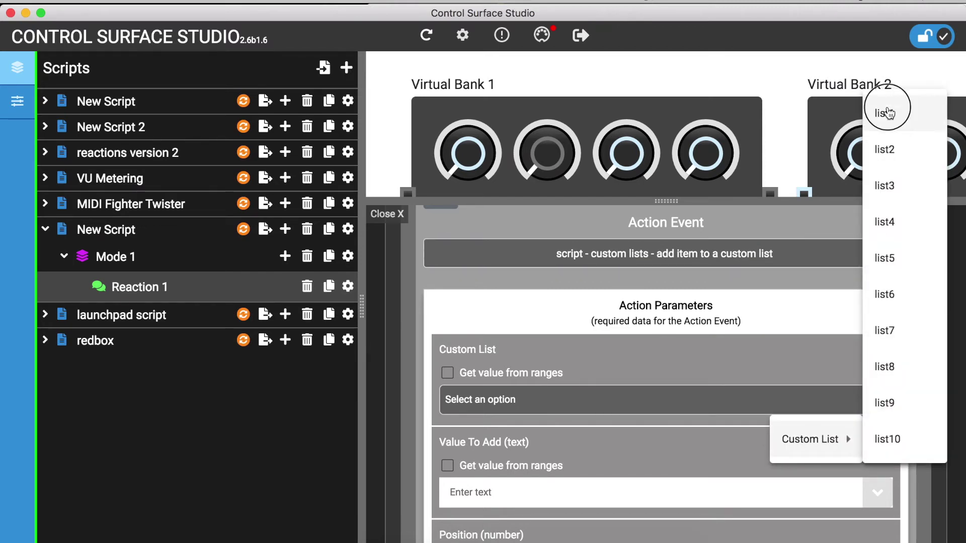
left_click(939, 108)
scroll(589, 430, "down", 2)
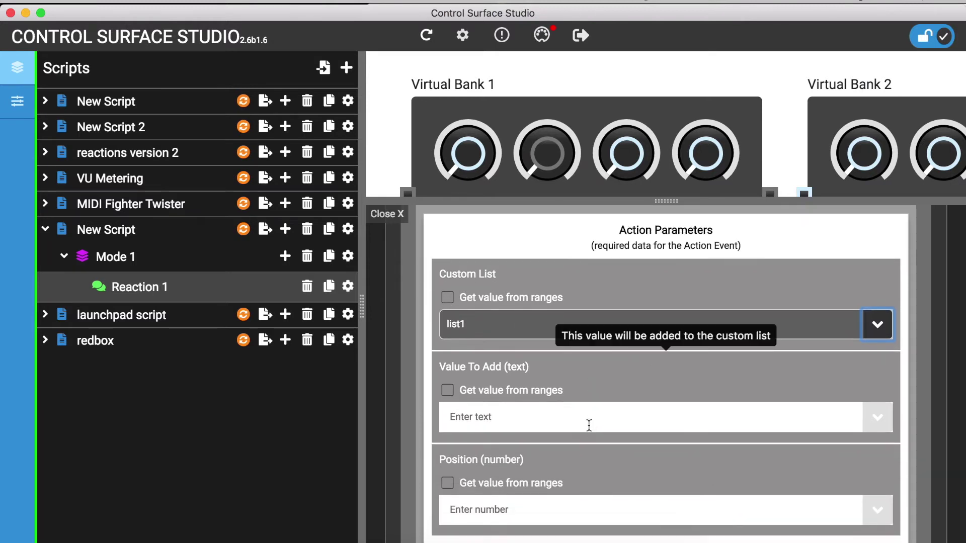
left_click(878, 418)
mouse_move(818, 346)
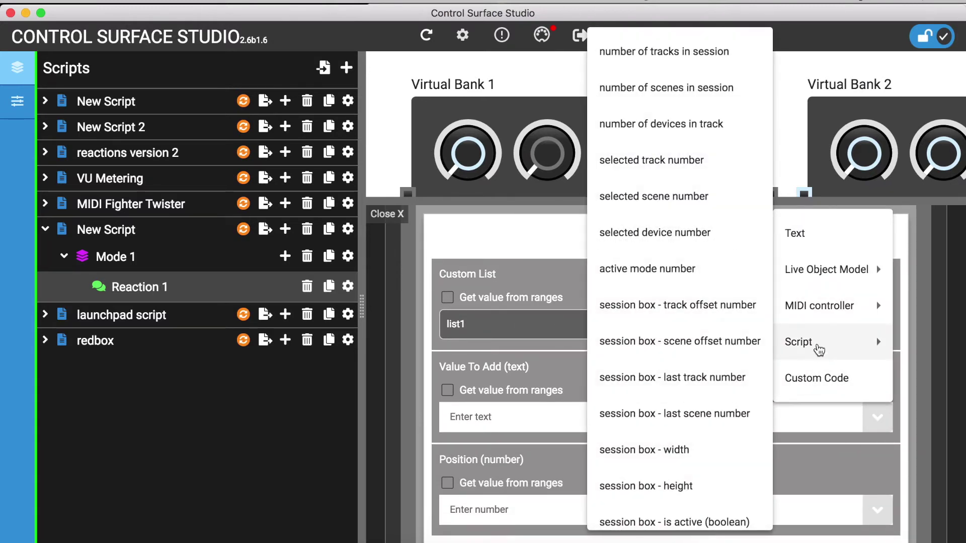
scroll(703, 349, "down", 4)
mouse_move(681, 508)
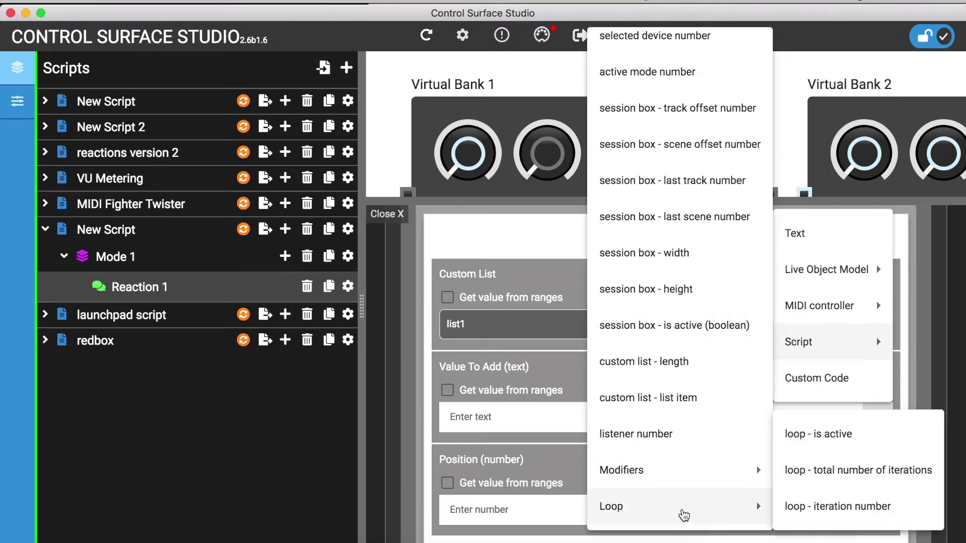
left_click(801, 509)
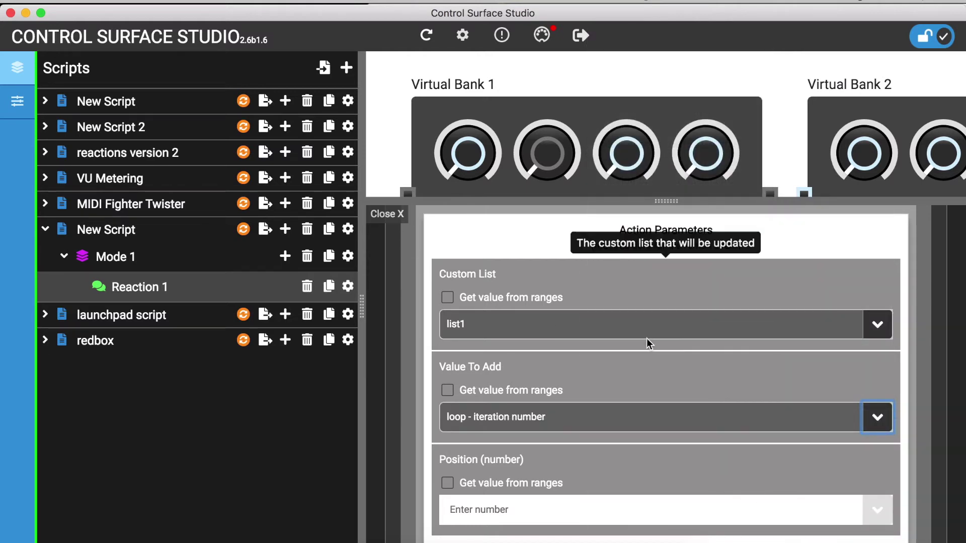
- Delete the Track - set arm and CSS log actions, then open Mode 1's add-a-mapping list
scroll(637, 292, "up", 6)
scroll(637, 293, "up", 5)
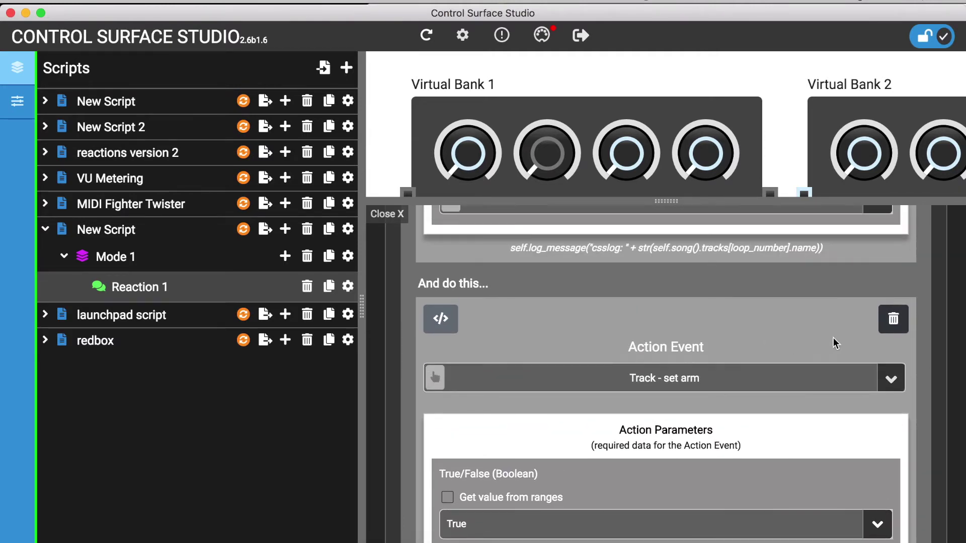
left_click(893, 319)
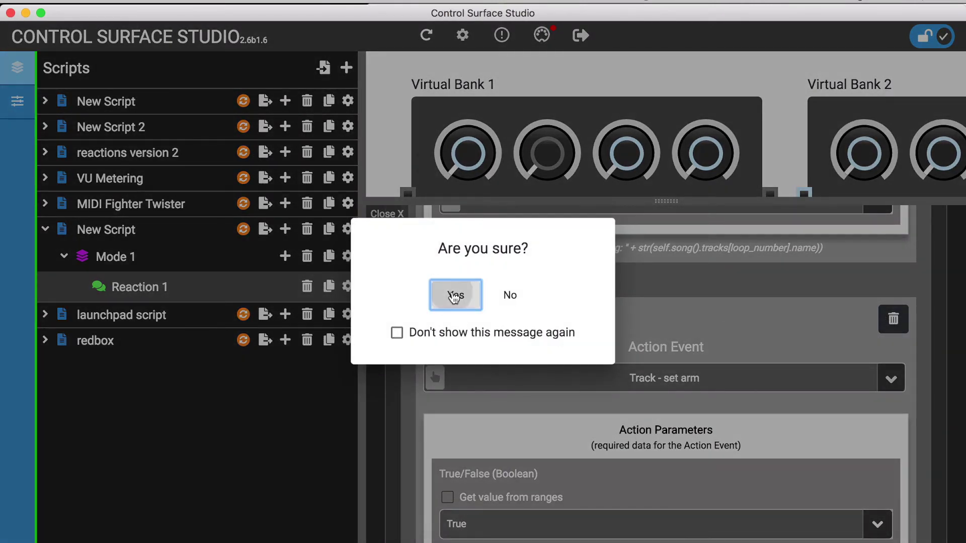
left_click(455, 295)
scroll(774, 307, "up", 5)
scroll(776, 338, "up", 3)
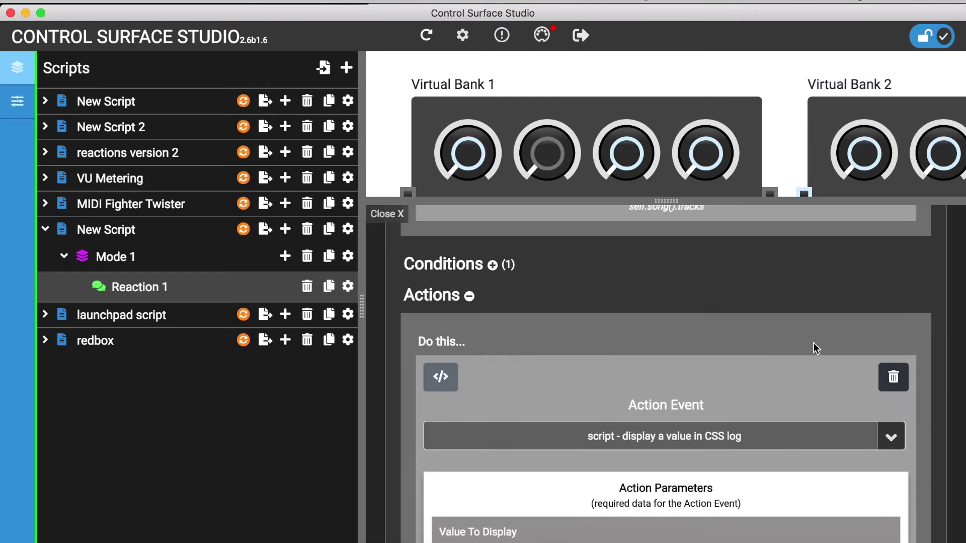
left_click(894, 378)
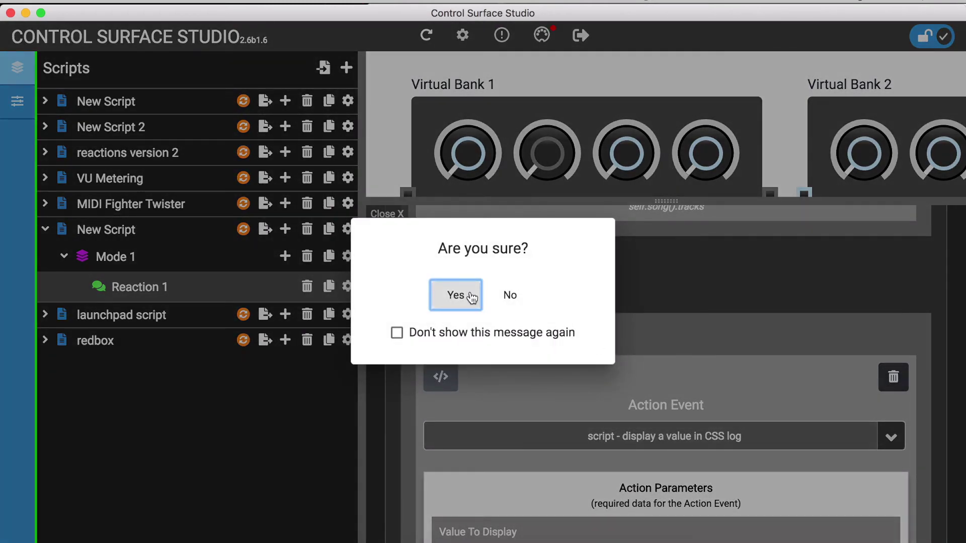
left_click(474, 300)
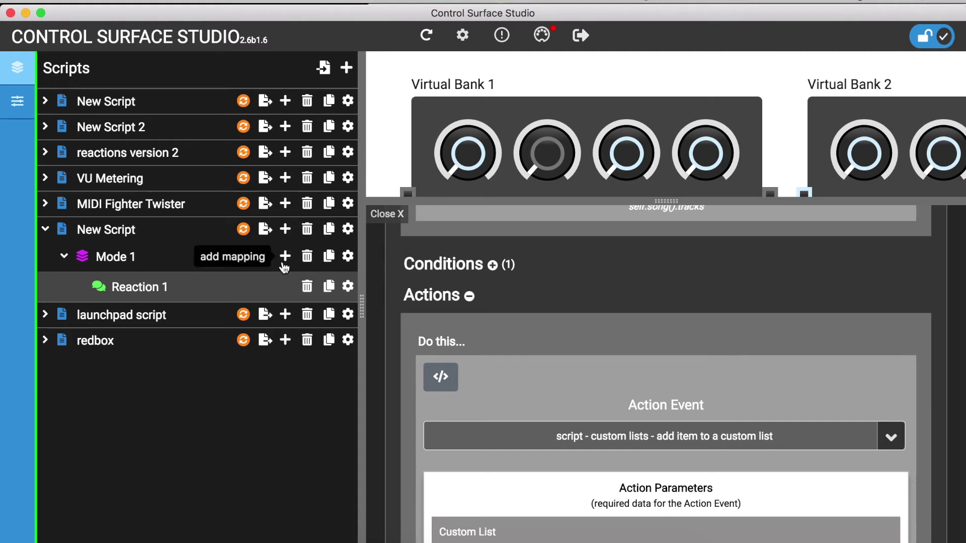
left_click(285, 258)
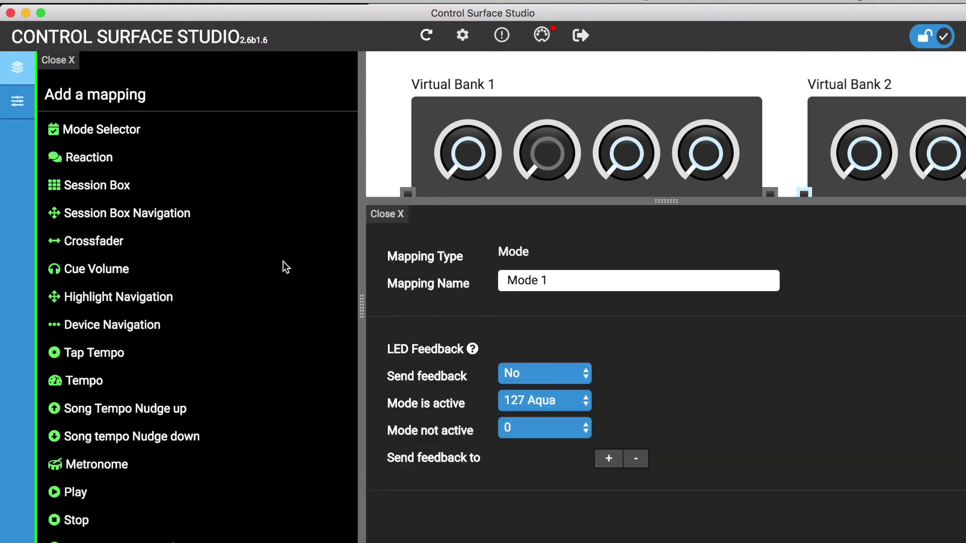
- Add Reaction 2 under Mode 1 with the MIDI controller listener 'Button 1 was pressed'
left_click(95, 164)
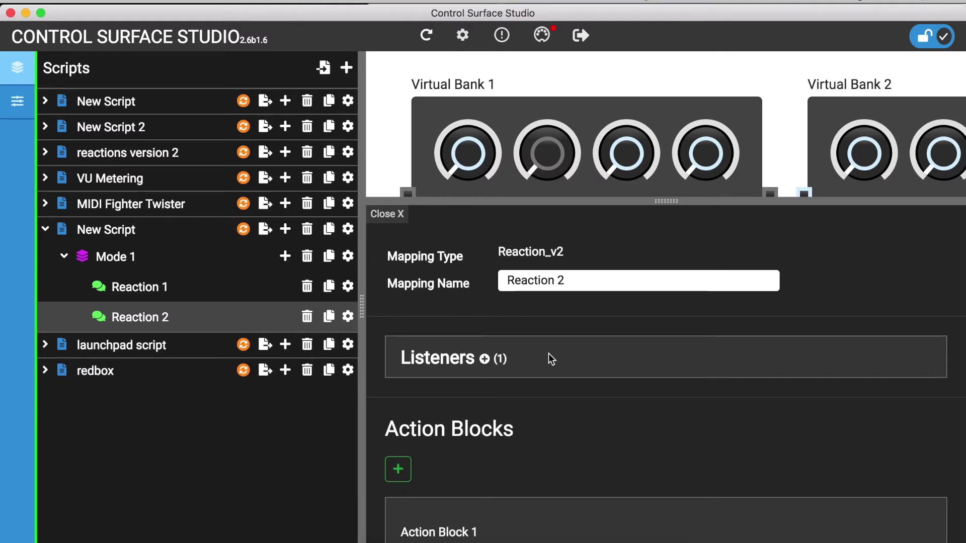
left_click(484, 359)
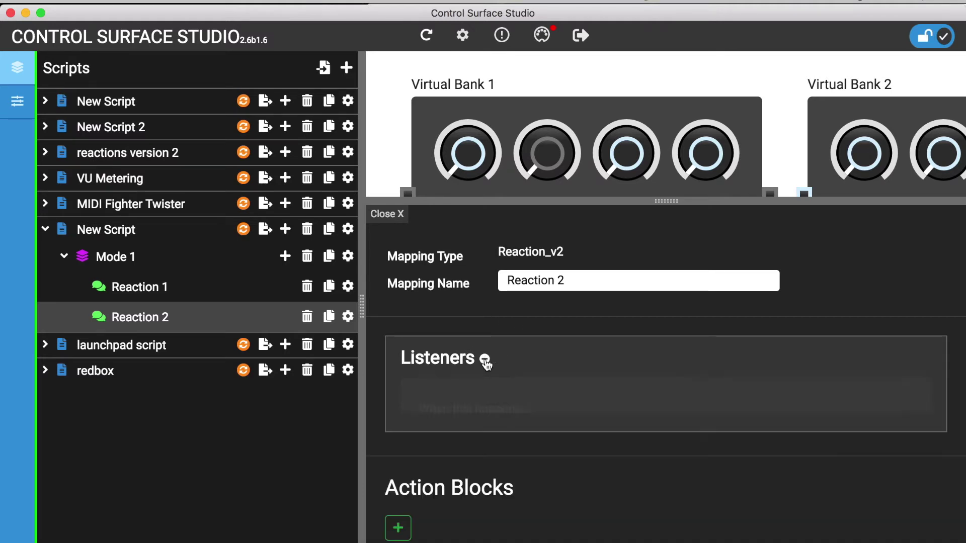
left_click(606, 467)
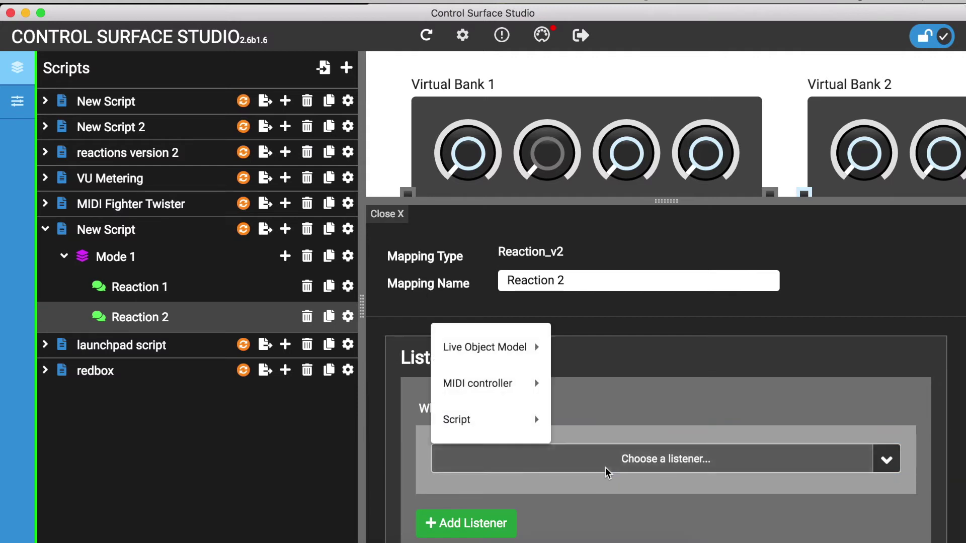
mouse_move(504, 390)
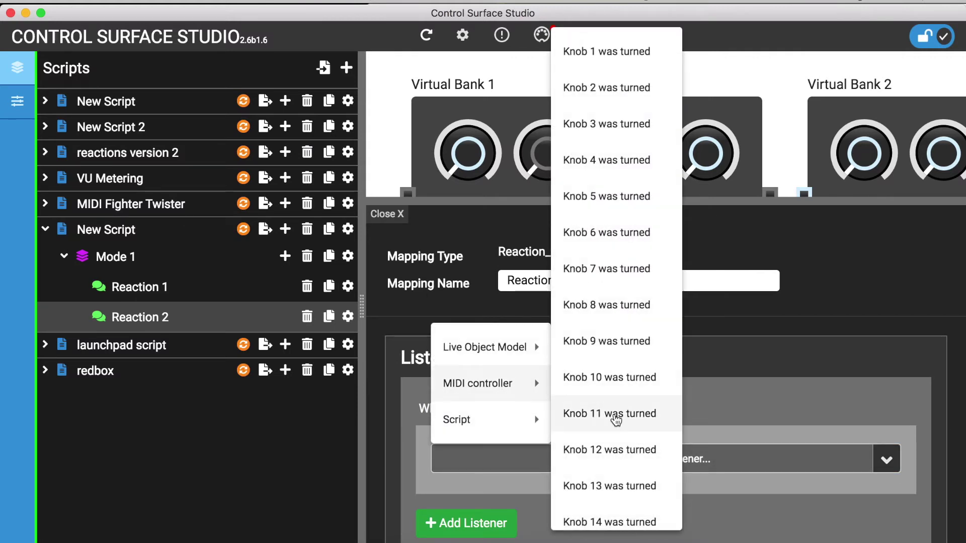
scroll(614, 414, "down", 3)
scroll(616, 420, "down", 5)
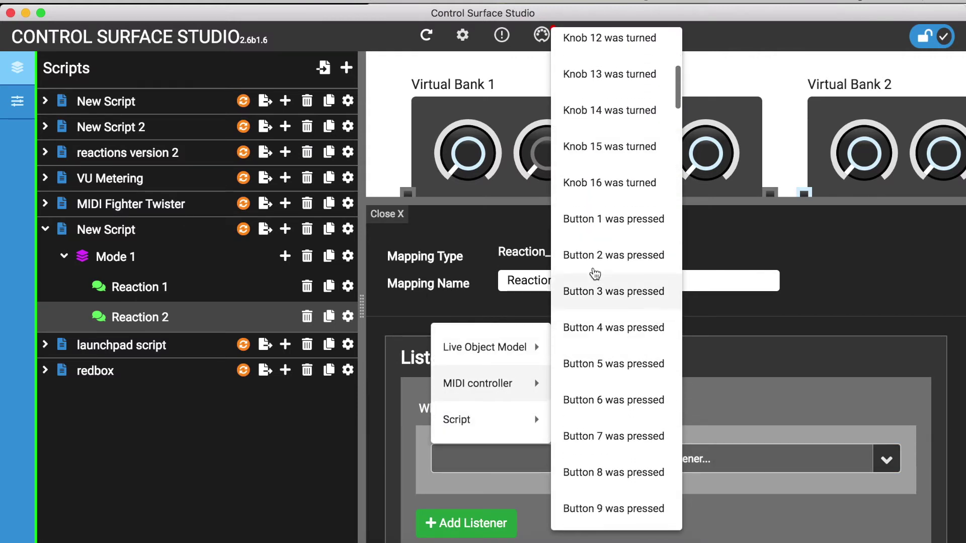
left_click(592, 228)
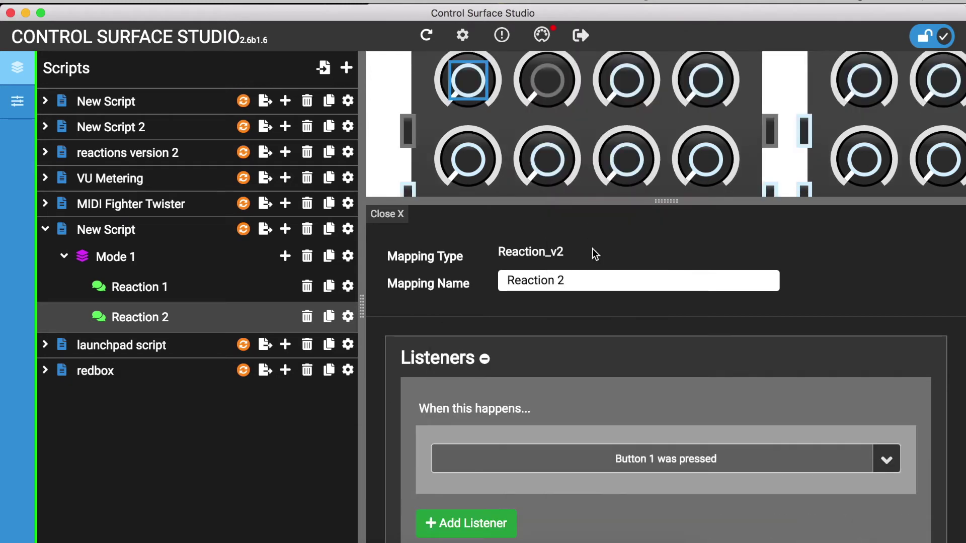
scroll(636, 407, "down", 3)
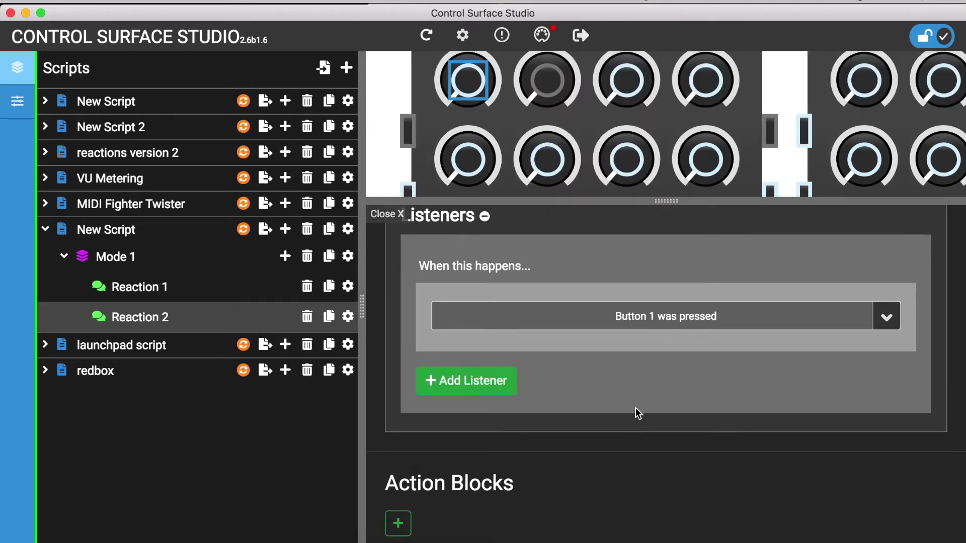
- Add a loop to Reaction 2's Action Block 1 that iterates over custom list list1
scroll(635, 408, "down", 3)
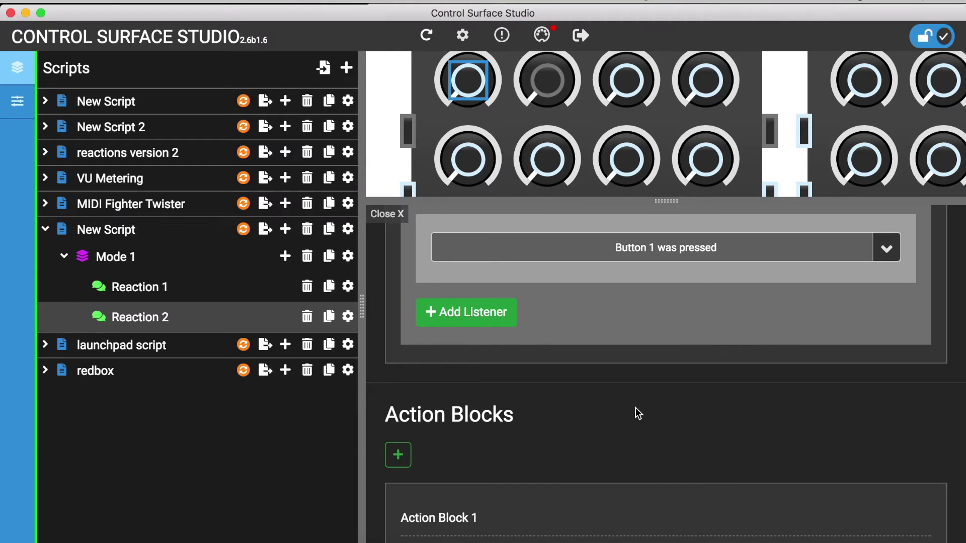
scroll(635, 407, "down", 3)
left_click(451, 404)
left_click(470, 453)
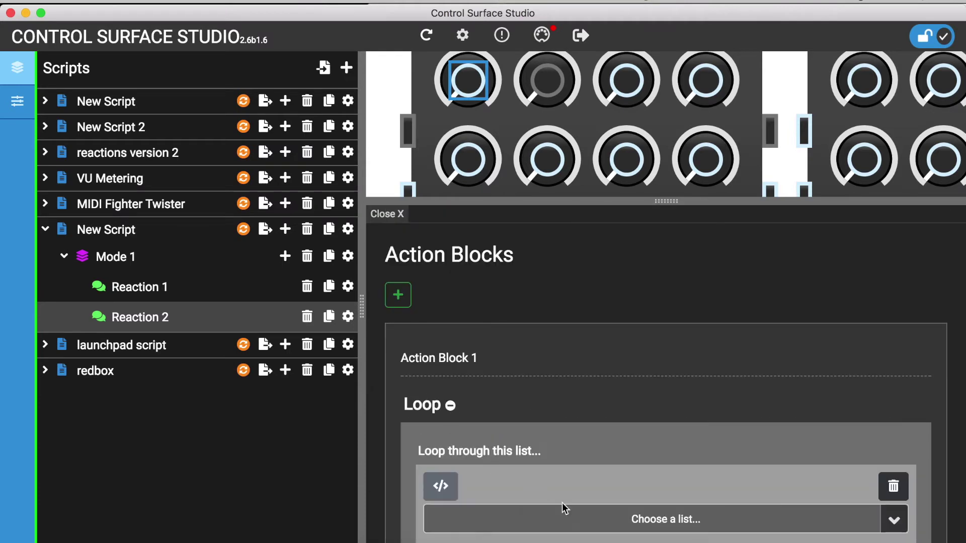
left_click(578, 518)
mouse_move(492, 483)
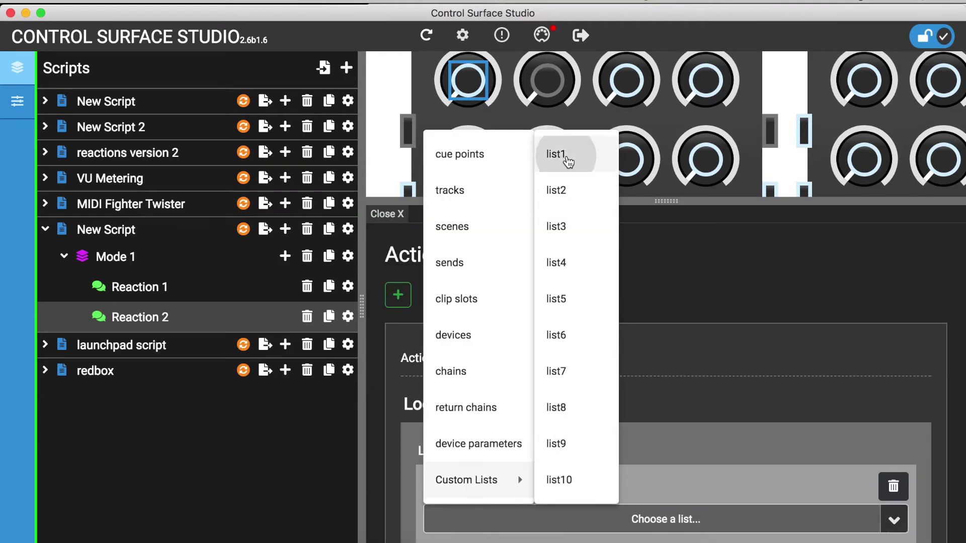
left_click(568, 161)
scroll(681, 356, "down", 3)
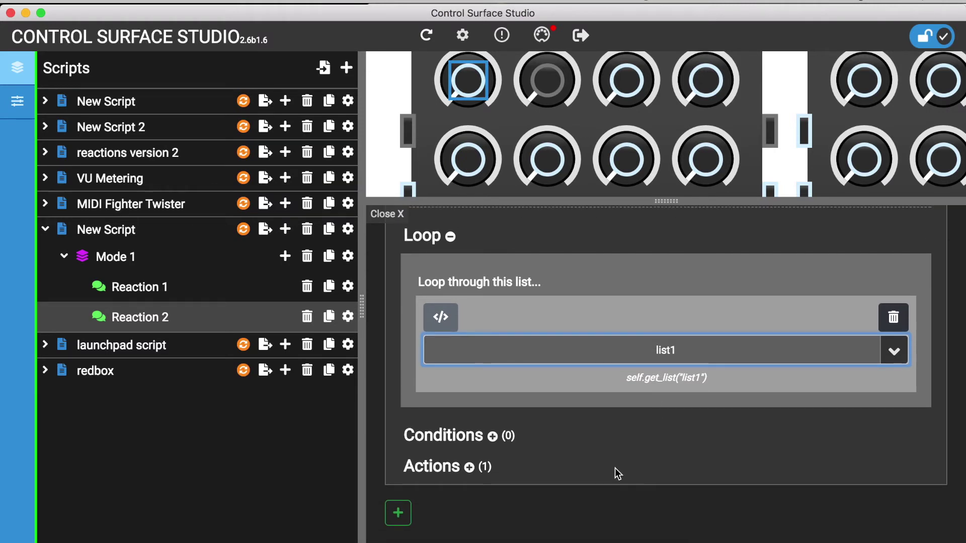
- Add a loop action 'modifiers - set the value of a modifier' targeting modifier m1
left_click(469, 467)
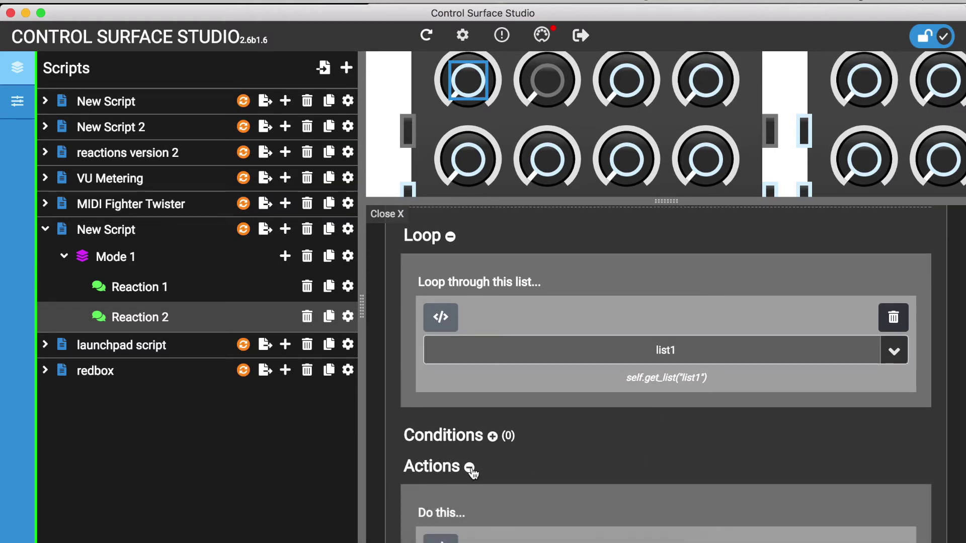
scroll(596, 480, "down", 2)
scroll(596, 480, "down", 3)
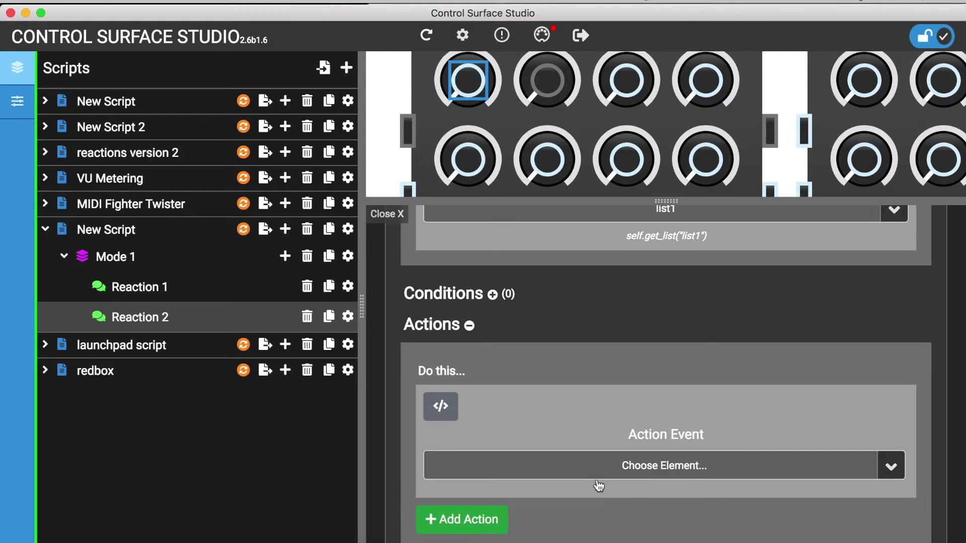
left_click(612, 470)
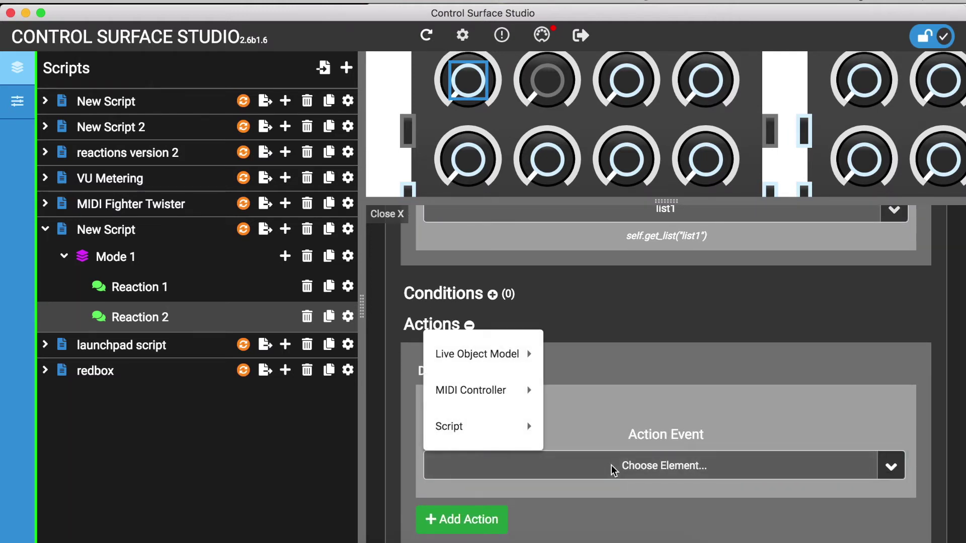
mouse_move(498, 430)
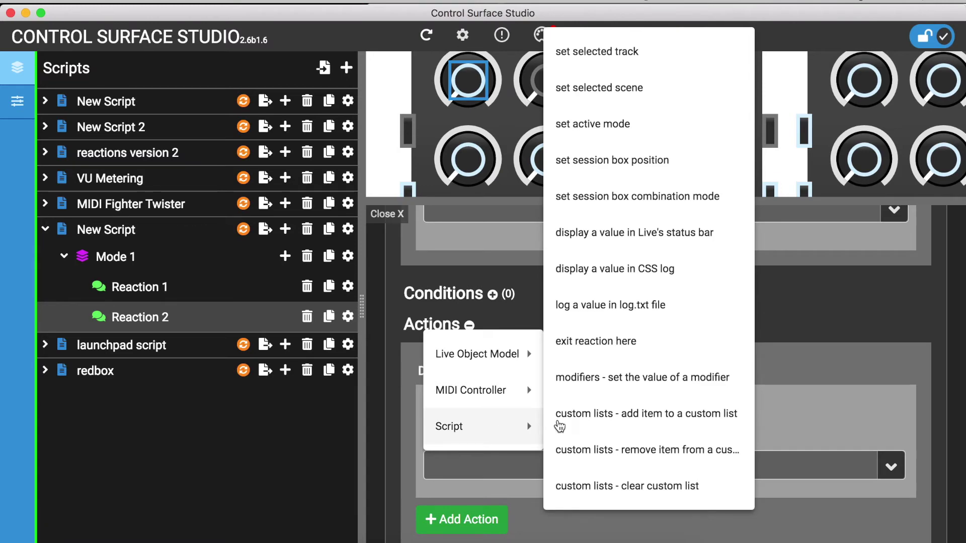
left_click(611, 377)
scroll(612, 377, "down", 5)
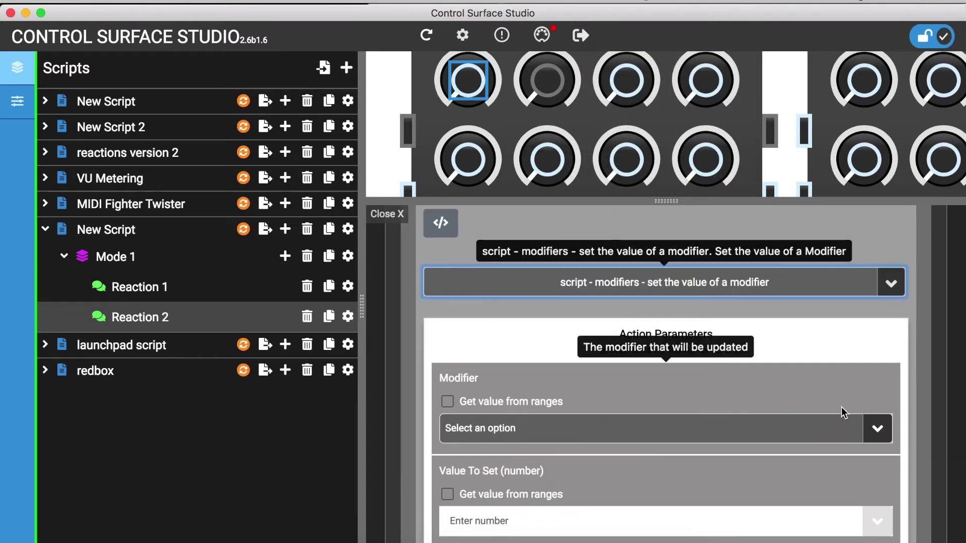
left_click(871, 429)
mouse_move(874, 463)
mouse_move(820, 468)
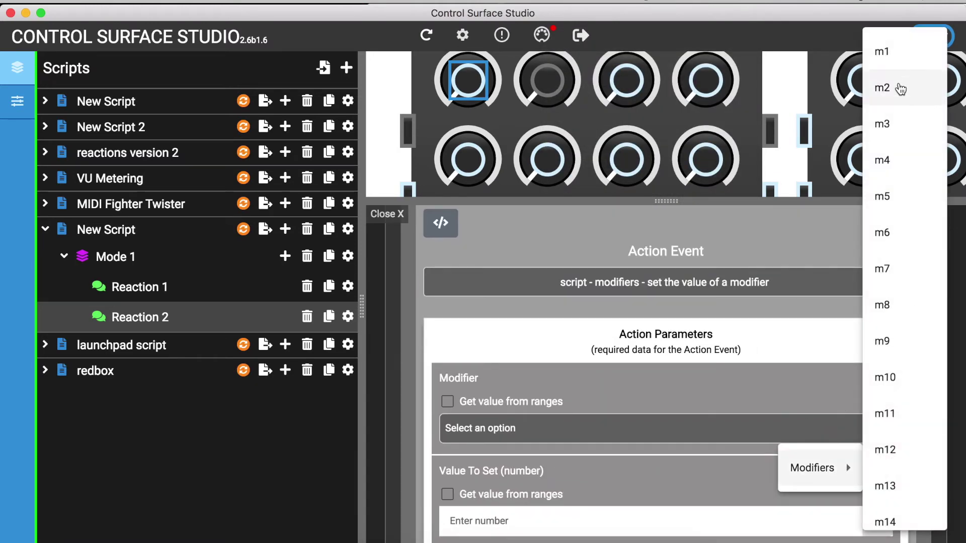
left_click(891, 49)
- Set the value to list1's list item at position loop - iteration number
scroll(601, 429, "down", 1)
scroll(600, 429, "down", 5)
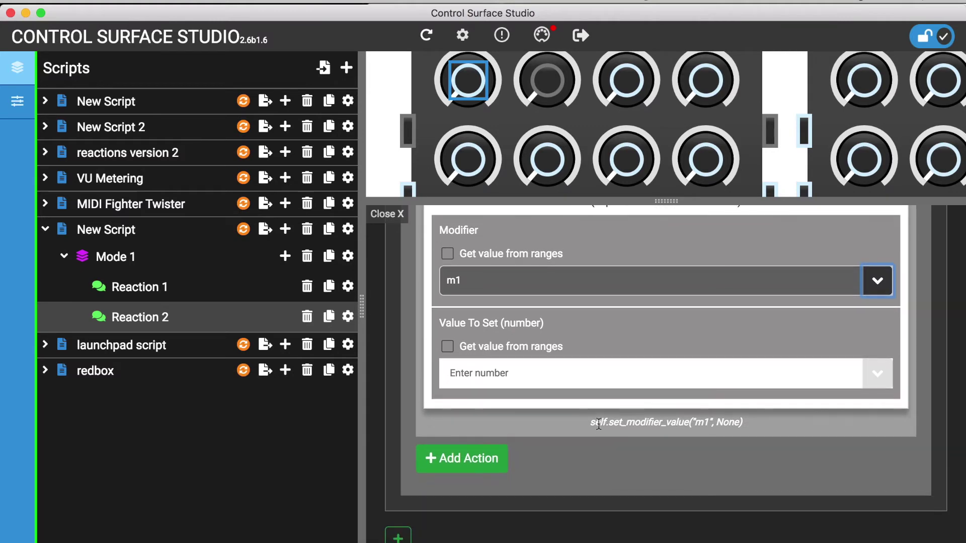
left_click(877, 373)
mouse_move(800, 297)
scroll(667, 413, "down", 4)
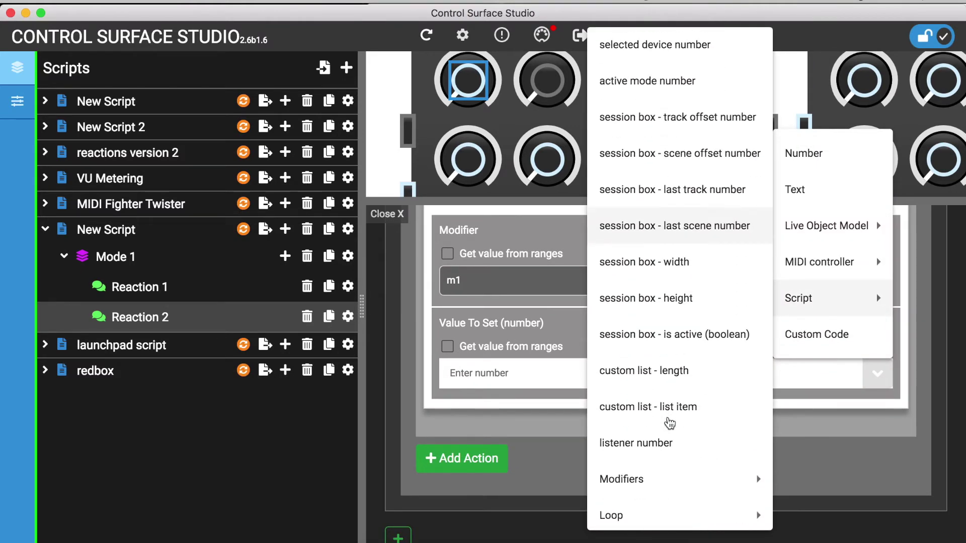
left_click(670, 409)
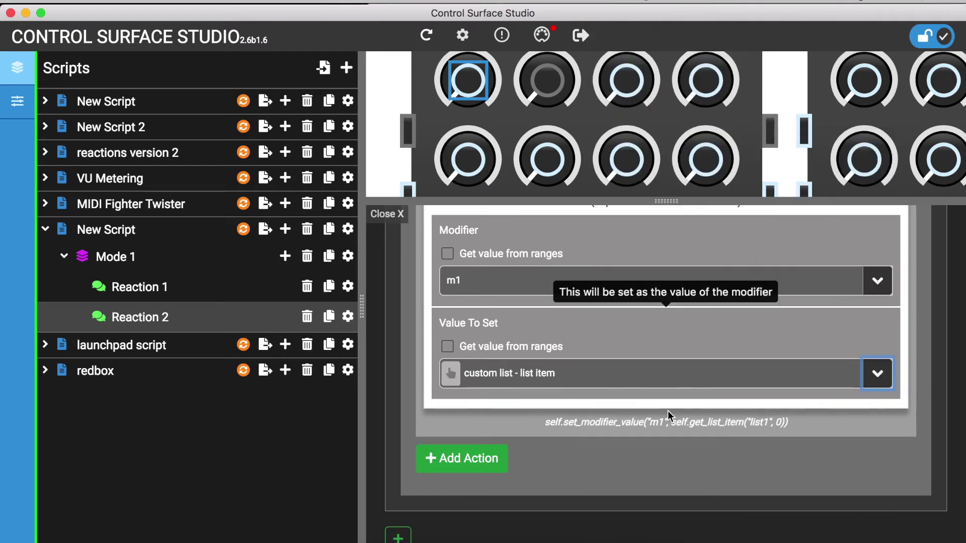
scroll(613, 482, "down", 1)
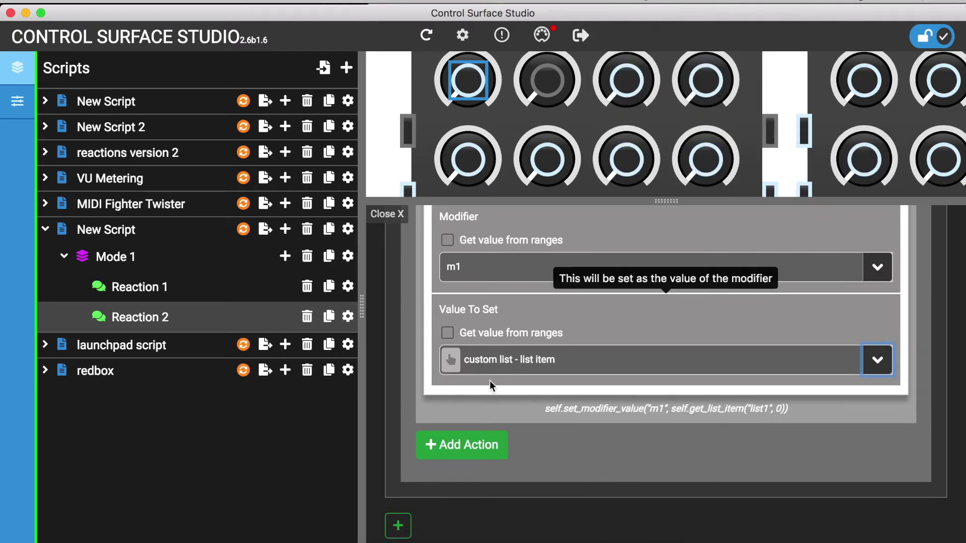
left_click(450, 359)
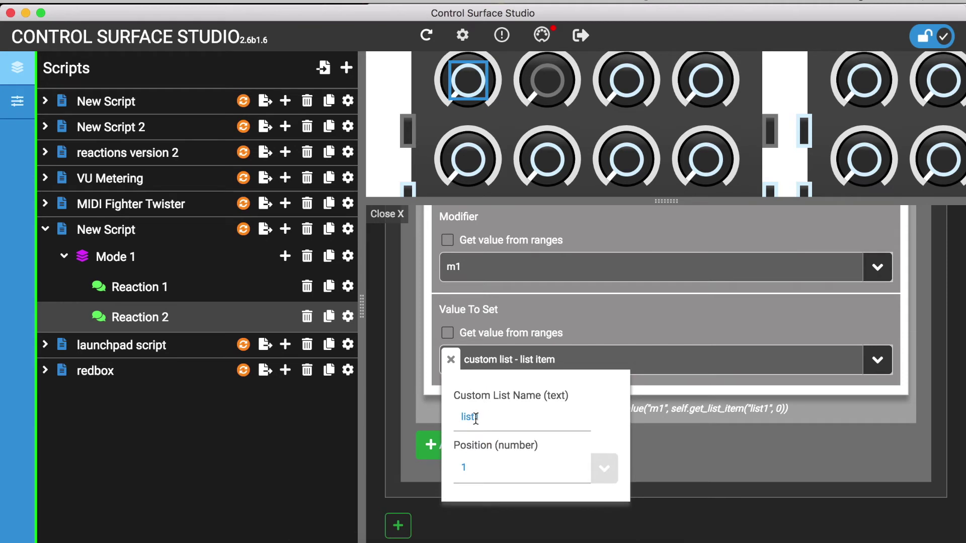
left_click(604, 468)
mouse_move(616, 393)
mouse_move(723, 404)
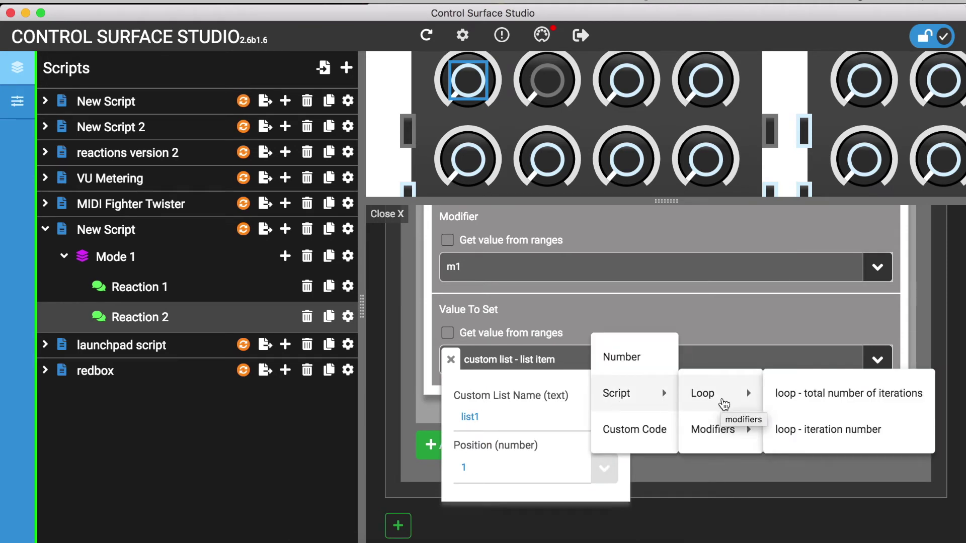
left_click(745, 430)
left_click(691, 460)
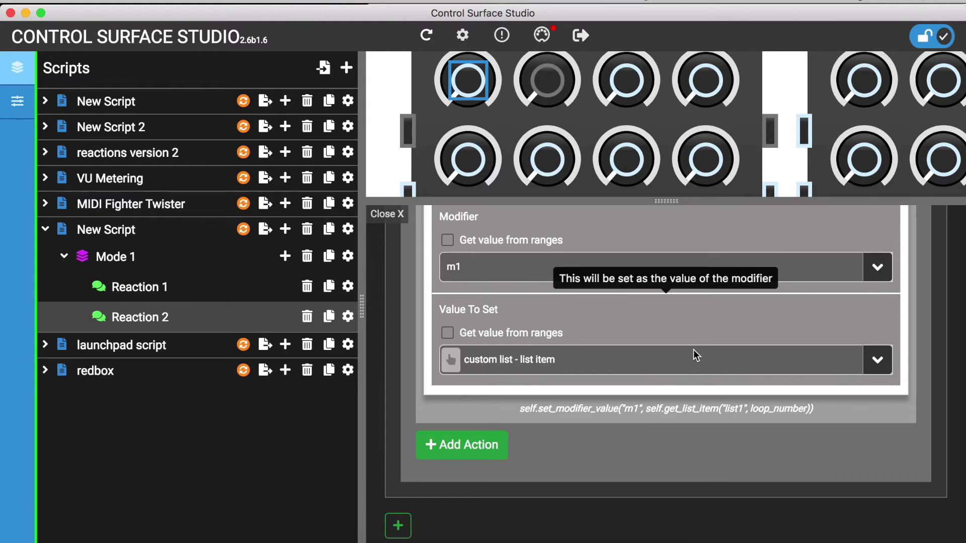
- Add a second loop action that displays modifier m1's value in the CSS log
left_click(476, 445)
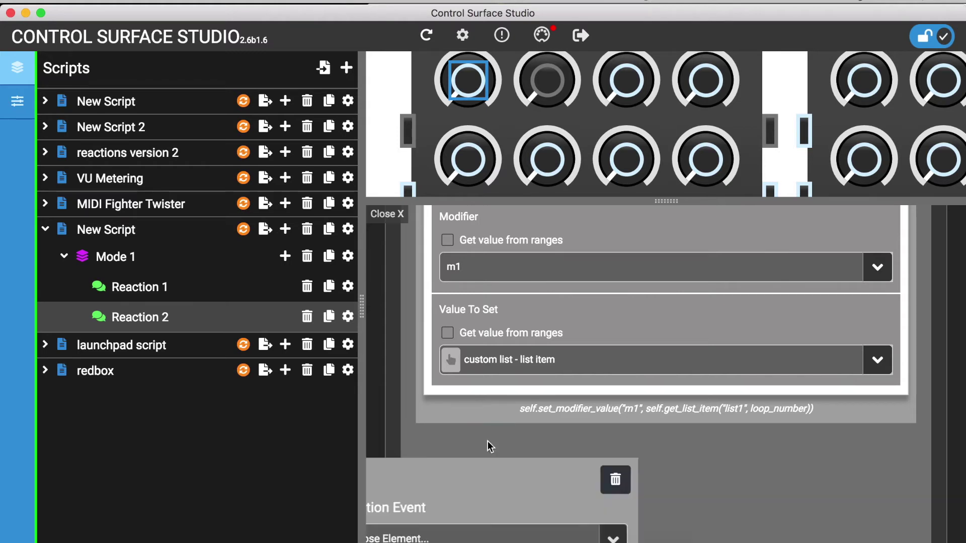
left_click(616, 389)
mouse_move(506, 501)
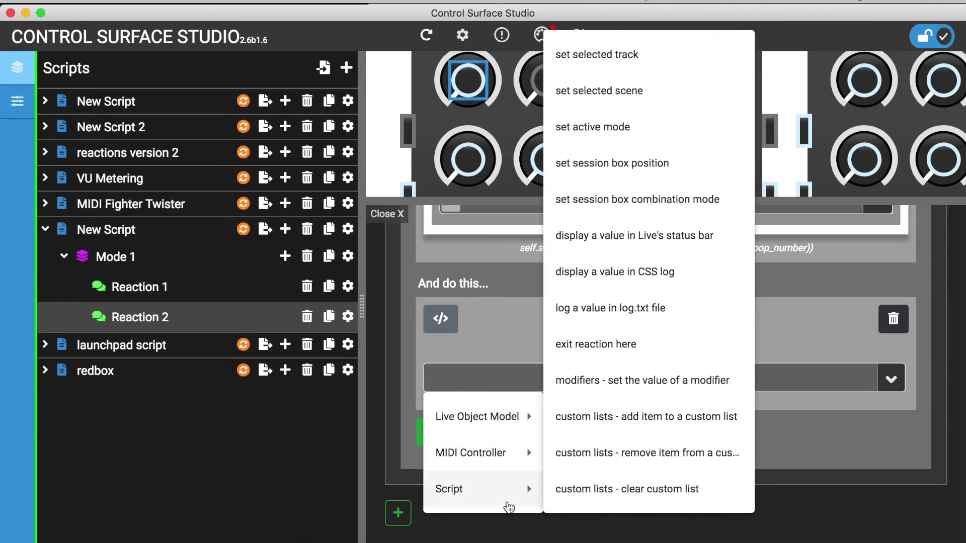
left_click(651, 274)
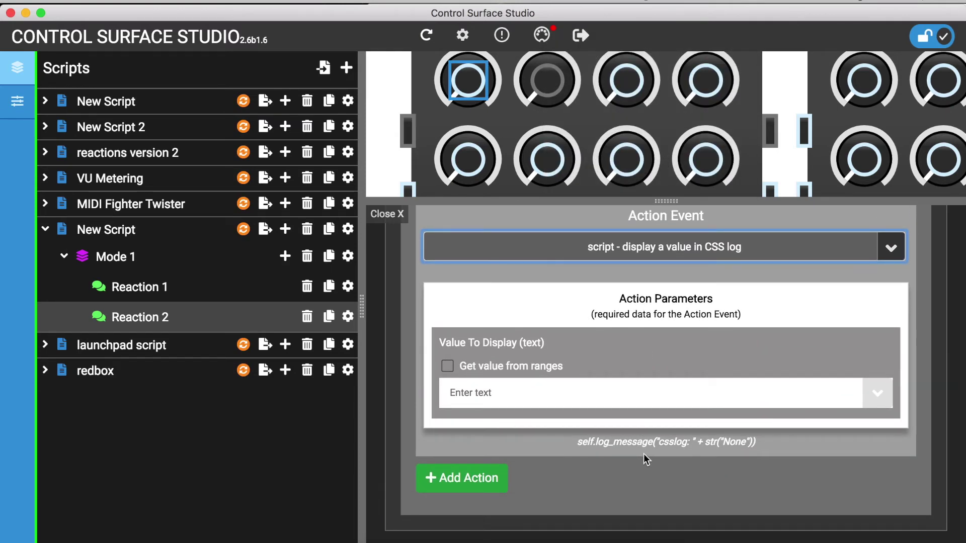
left_click(878, 393)
mouse_move(805, 329)
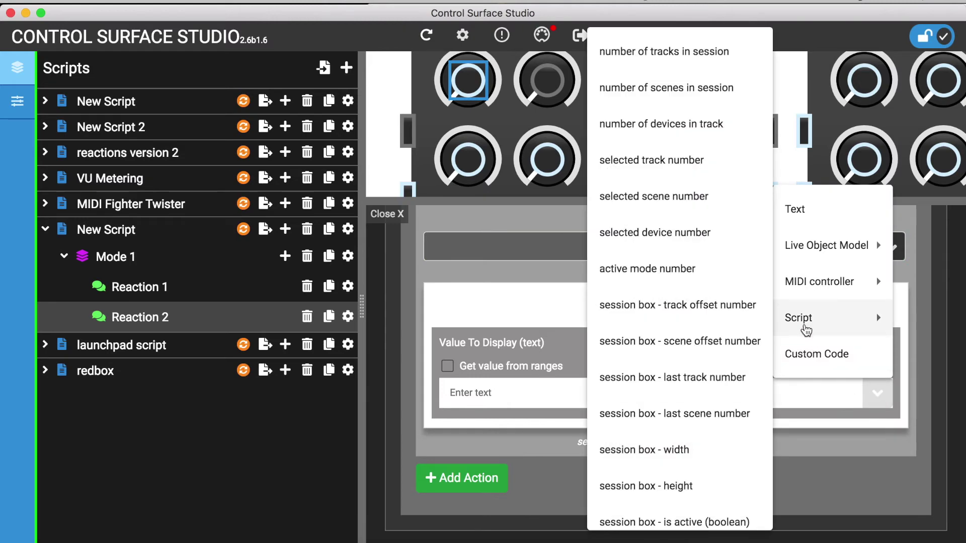
scroll(684, 435, "down", 3)
mouse_move(685, 473)
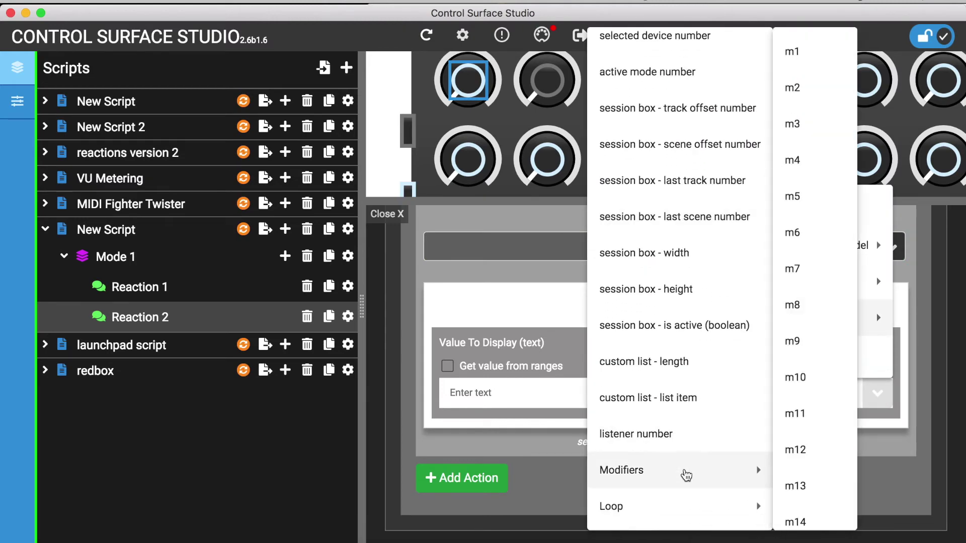
left_click(793, 52)
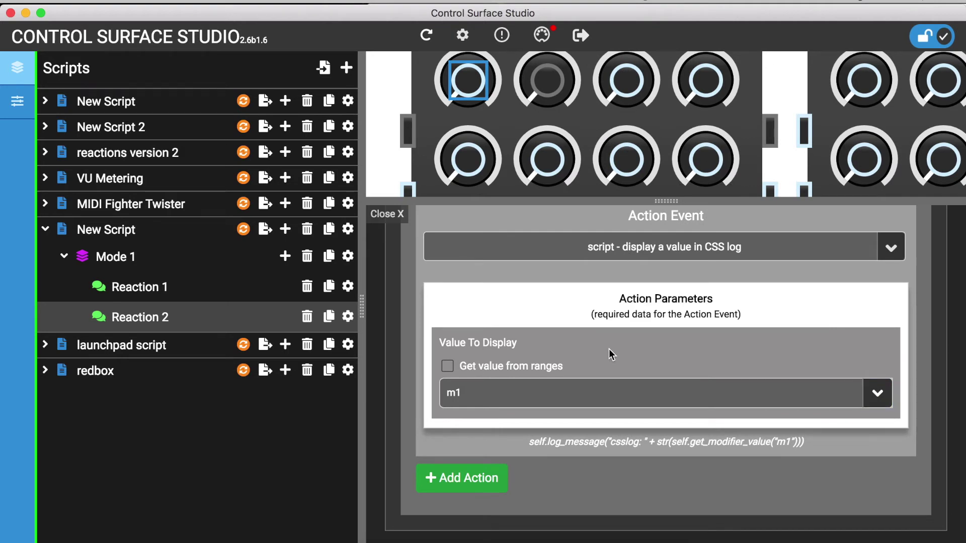
scroll(608, 349, "down", 3)
- Add a third loop action using Live Object Model Track - set mute
left_click(493, 431)
scroll(537, 459, "down", 2)
left_click(592, 378)
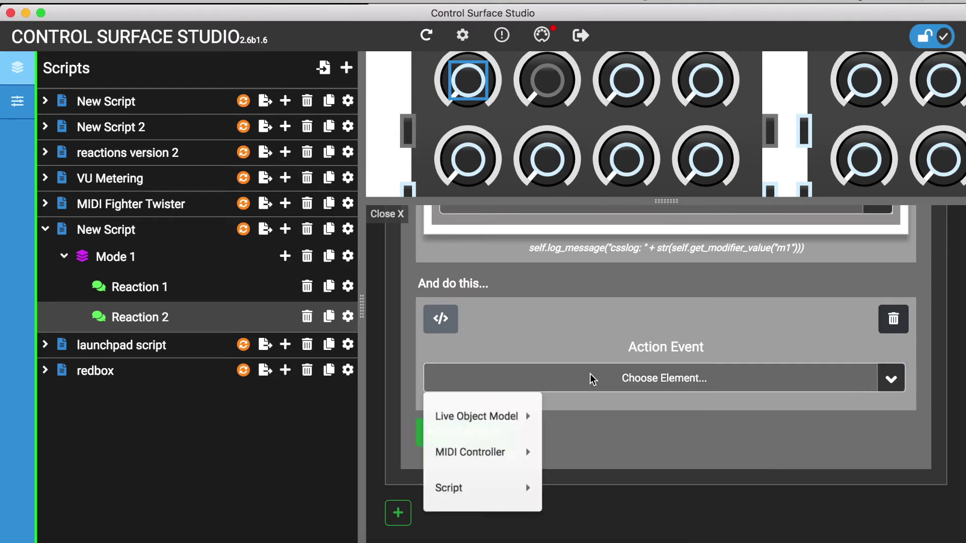
mouse_move(524, 416)
mouse_move(614, 201)
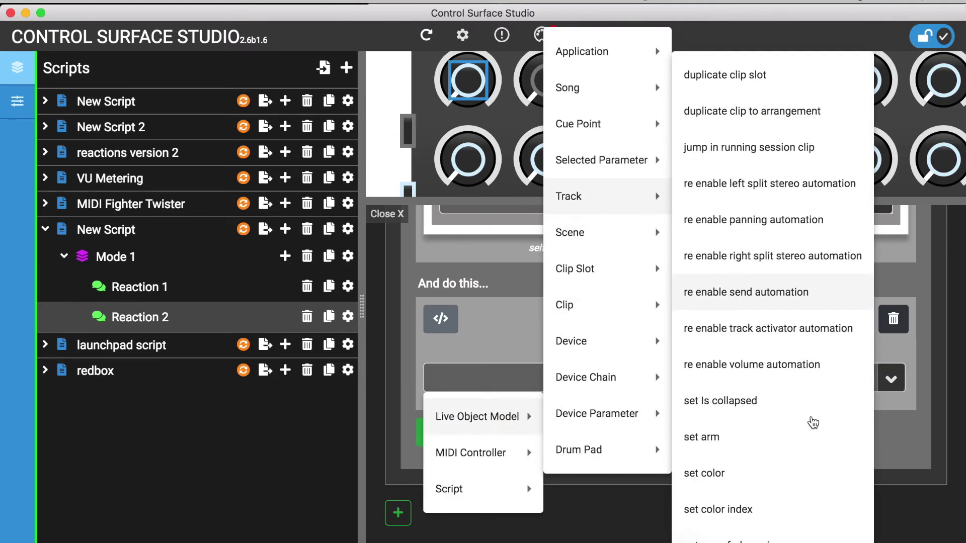
scroll(813, 422, "down", 10)
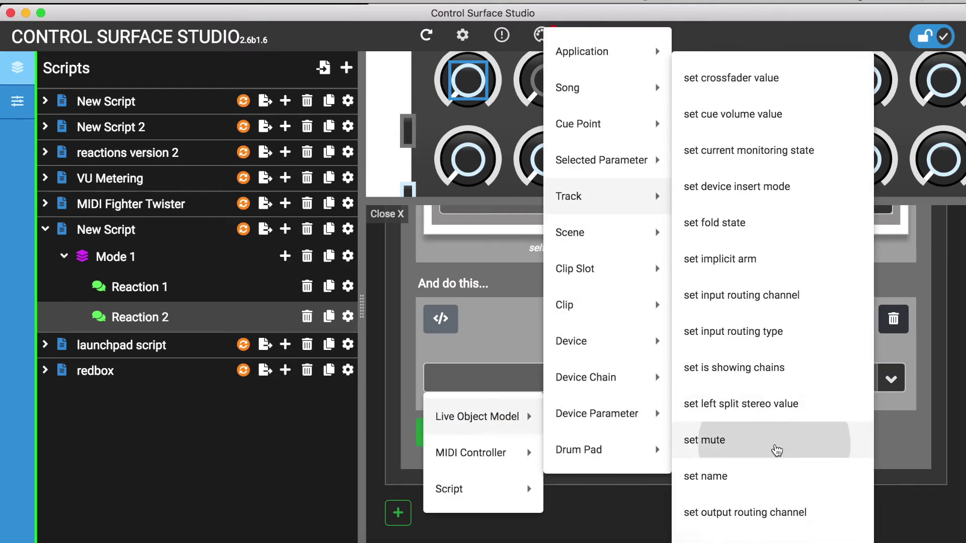
left_click(777, 450)
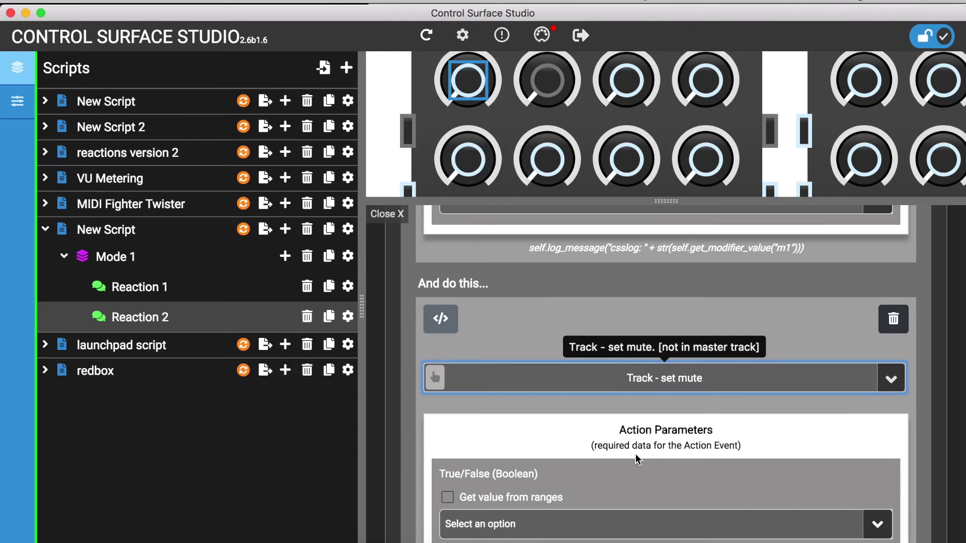
- Set the mute action's Track Number to modifier m1 and its value to True
scroll(636, 455, "down", 2)
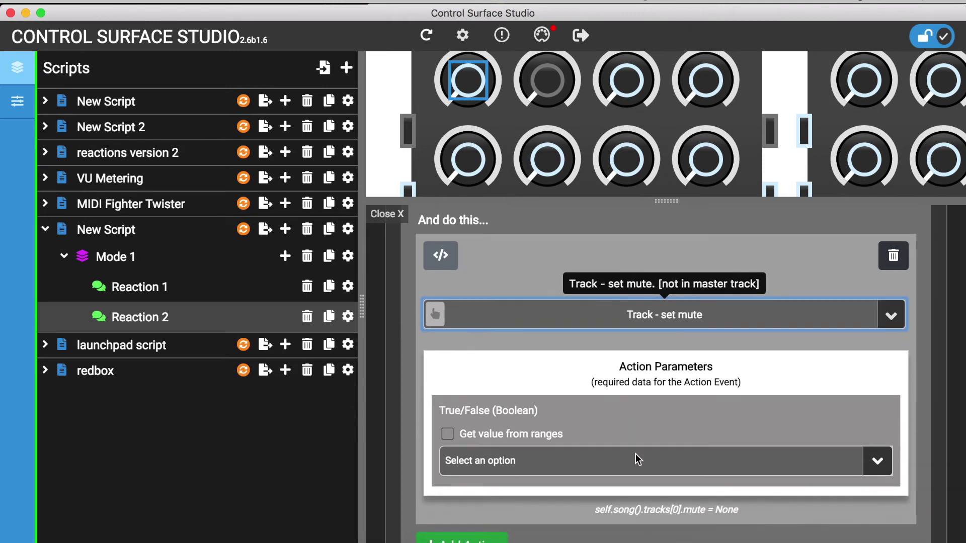
left_click(435, 317)
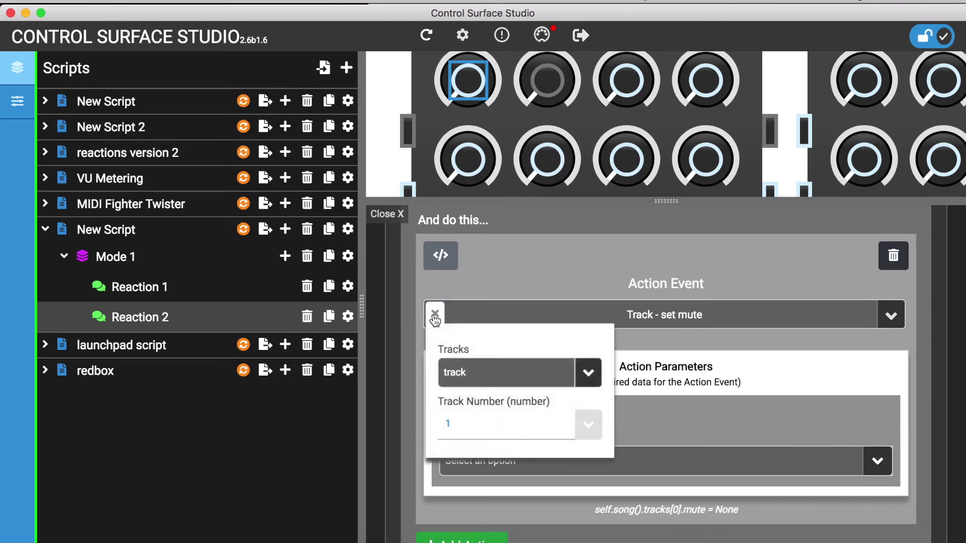
left_click(587, 428)
mouse_move(611, 504)
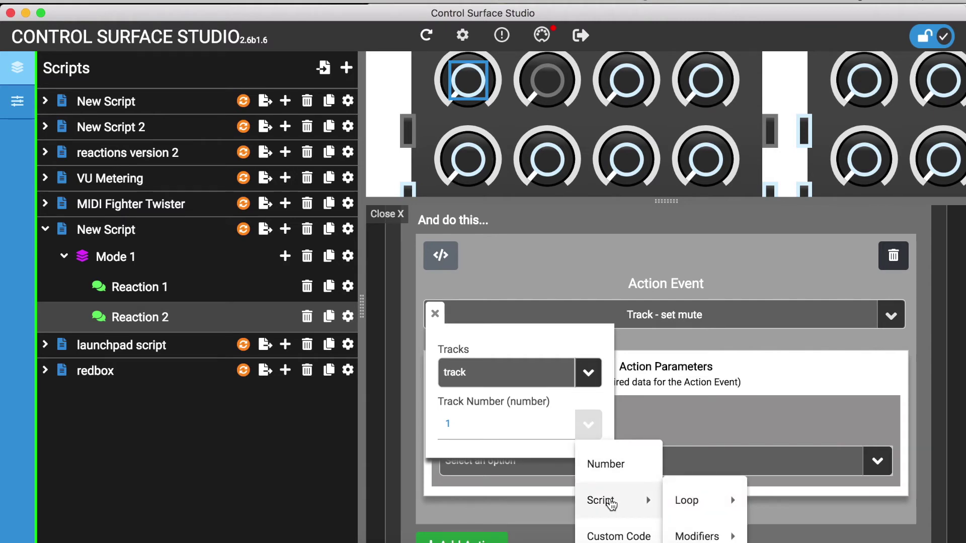
mouse_move(719, 539)
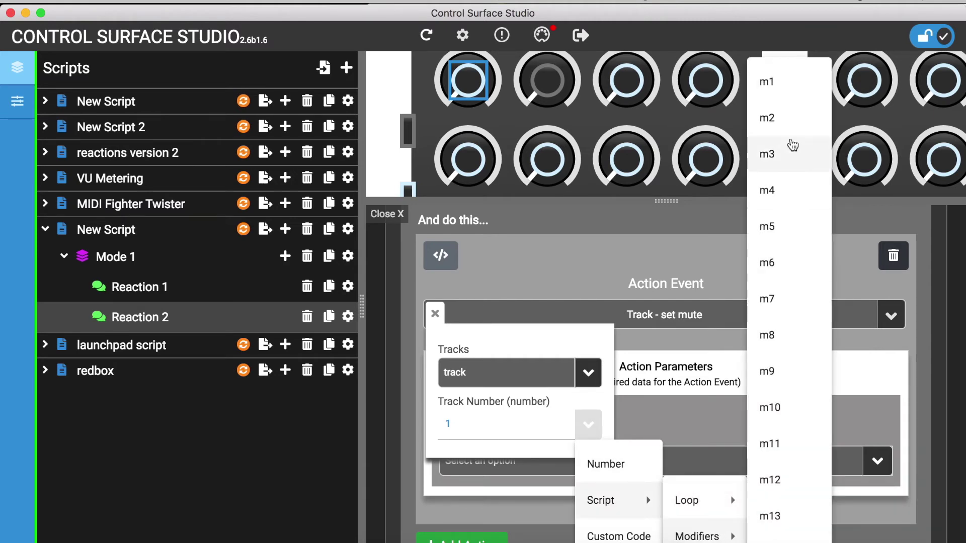
left_click(785, 83)
left_click(477, 308)
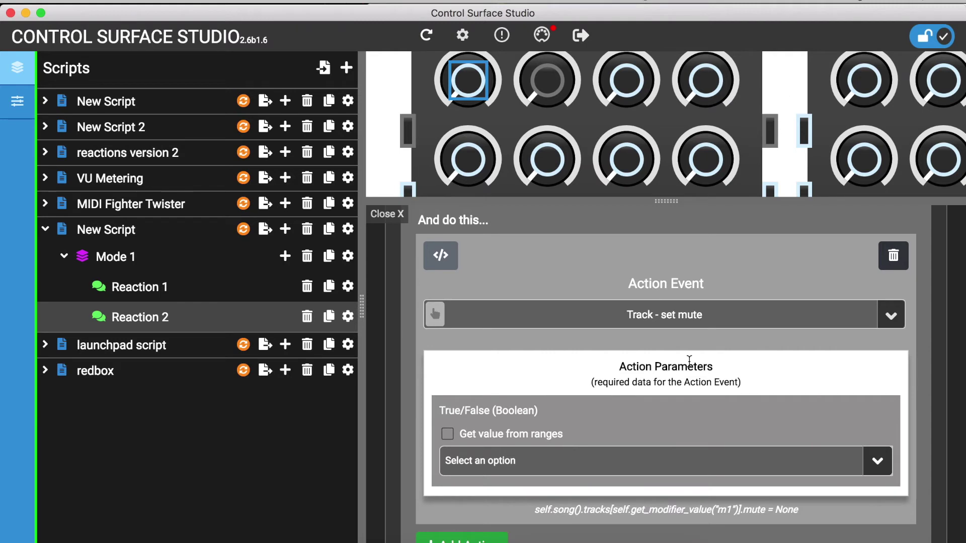
scroll(689, 362, "down", 3)
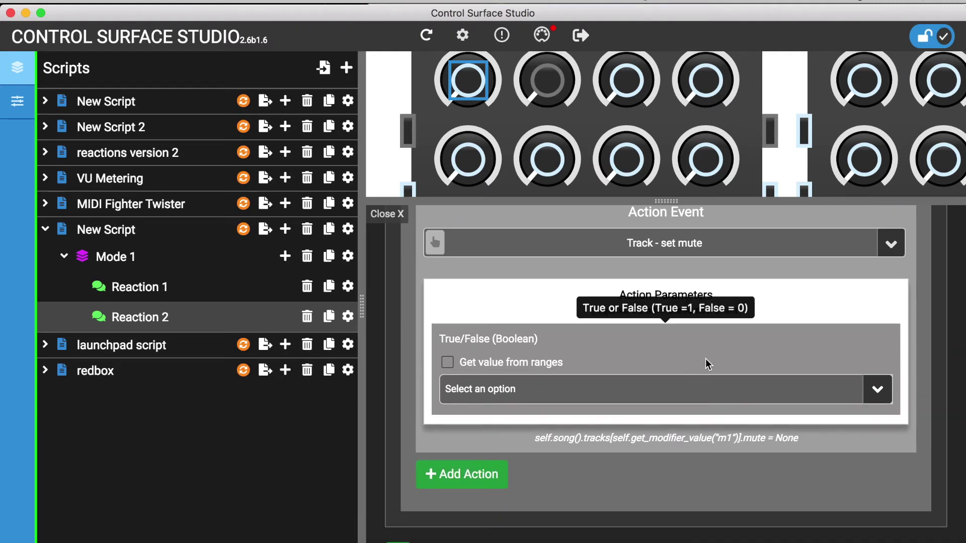
left_click(877, 389)
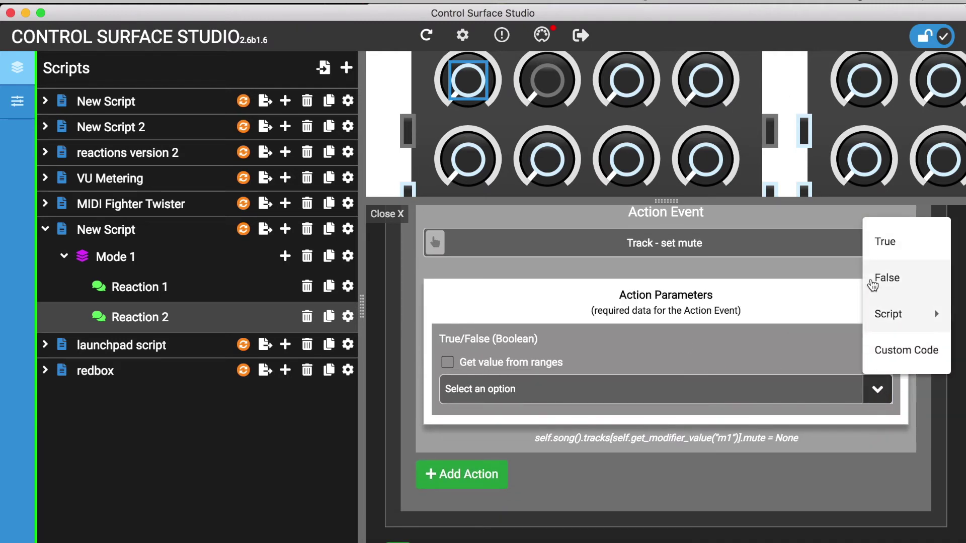
left_click(883, 247)
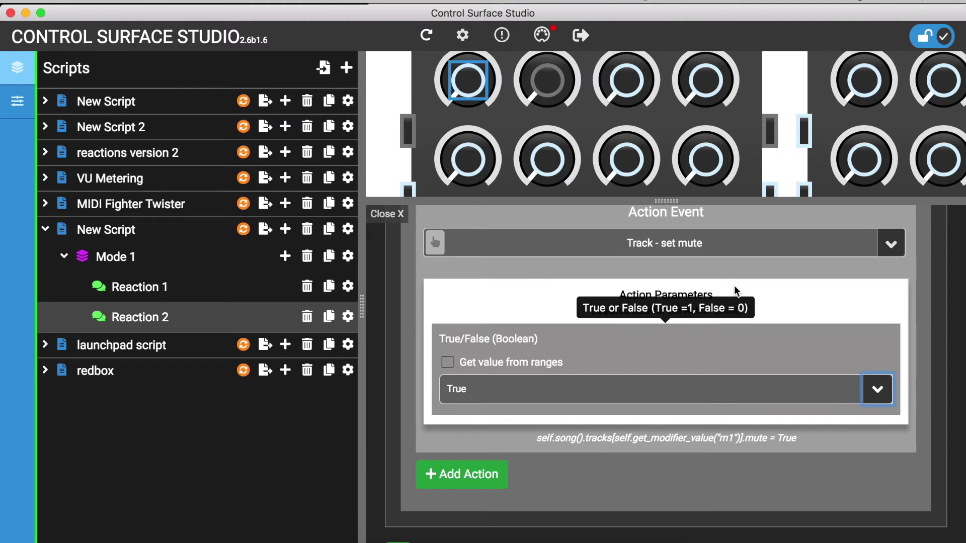
- Install the script into Ableton Live and start a fresh Live Set, discarding changes
left_click(243, 229)
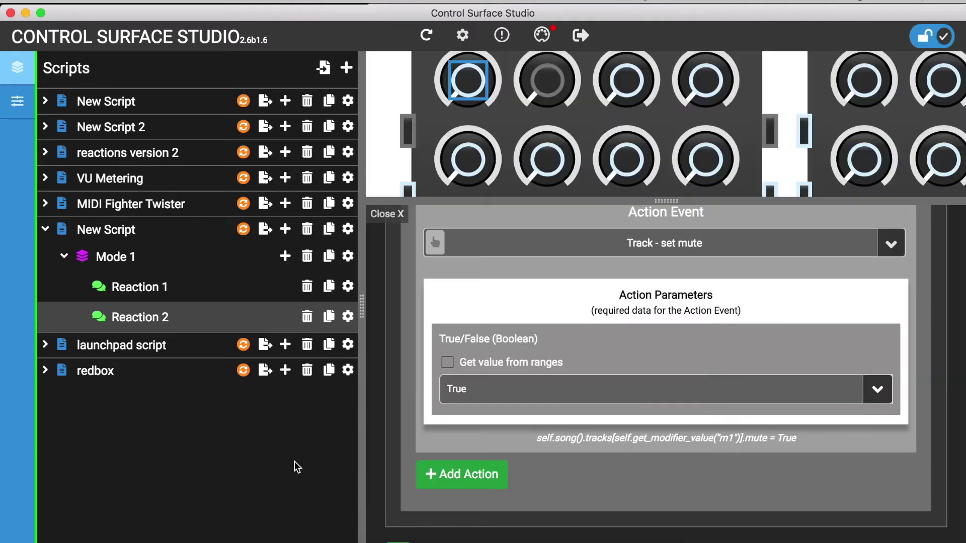
left_click(338, 542)
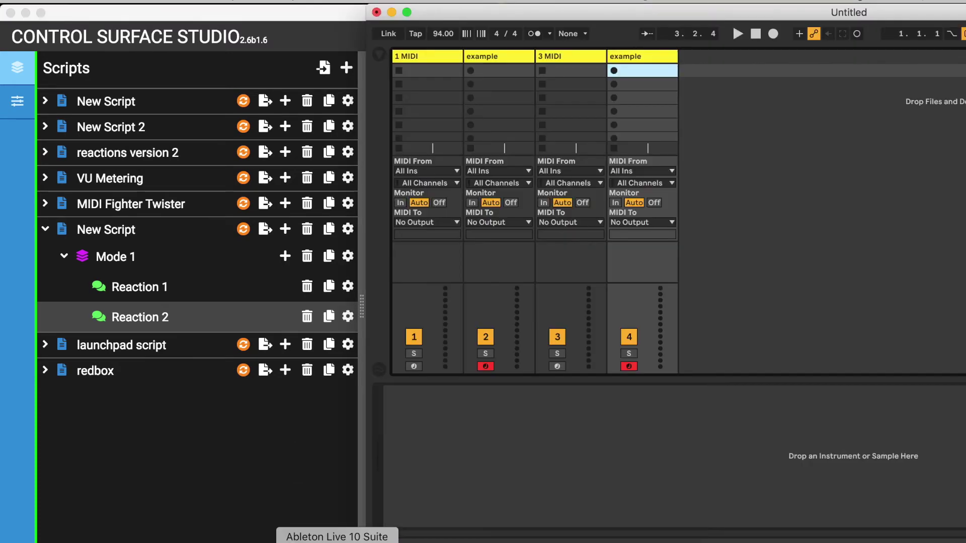
key("super+n")
left_click(669, 316)
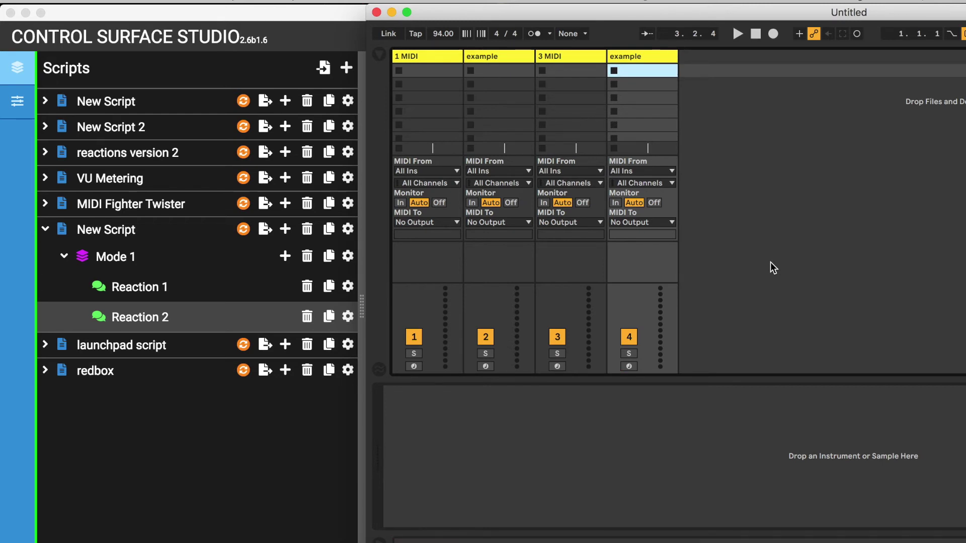
- Set the css new script surface's Input and Output to Midi Fighter Twister in Link/MIDI
left_click(38, 1)
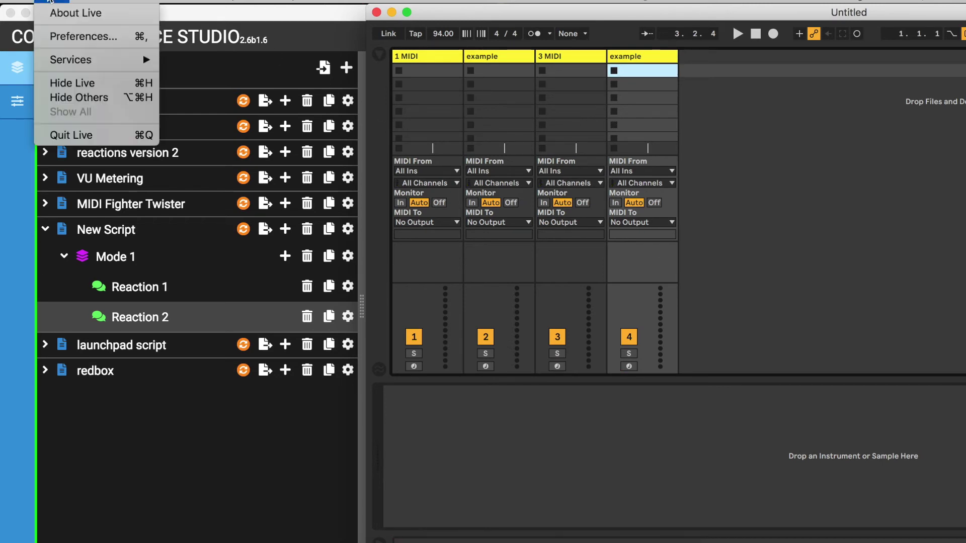
left_click(56, 34)
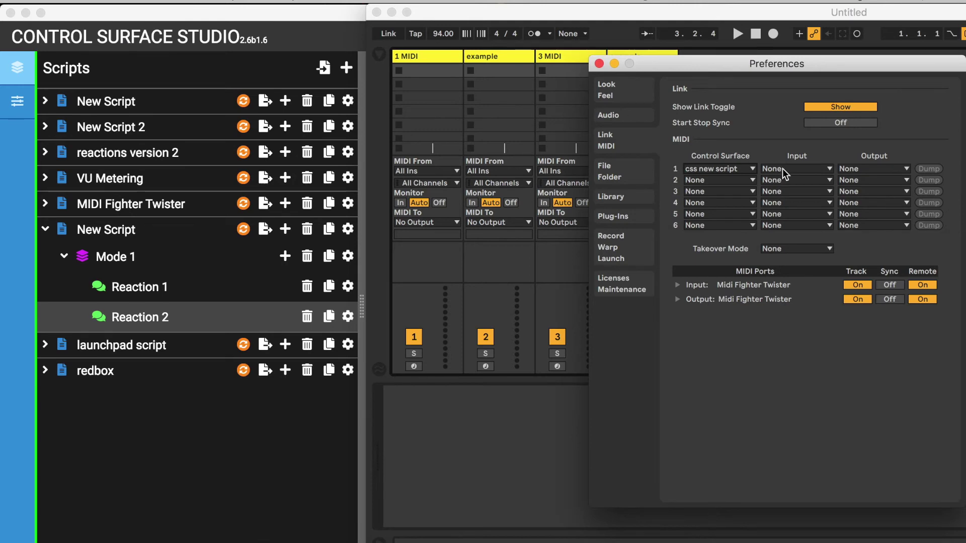
left_click(783, 168)
left_click(793, 190)
left_click(863, 171)
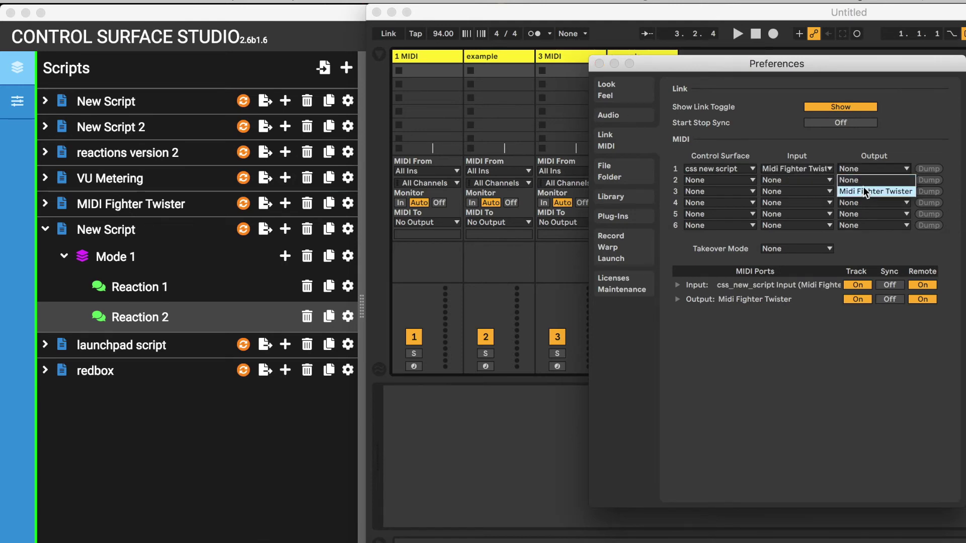
left_click(863, 187)
left_click(595, 64)
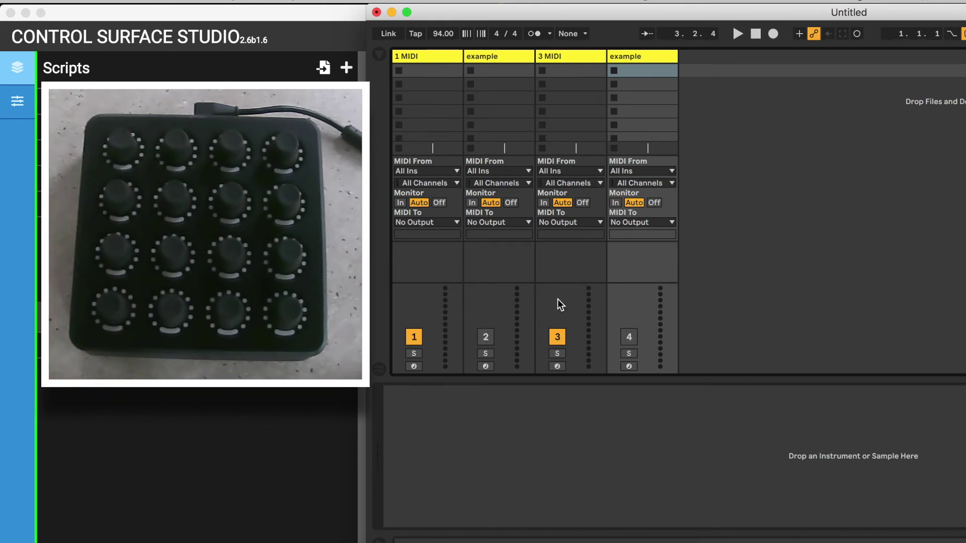
- Reactivate track 4 in Live and switch back to Control Surface Studio
left_click(629, 339)
left_click(376, 23)
- Clear the script's log and close the log panel to show Reaction 2's mute action again
left_click(503, 36)
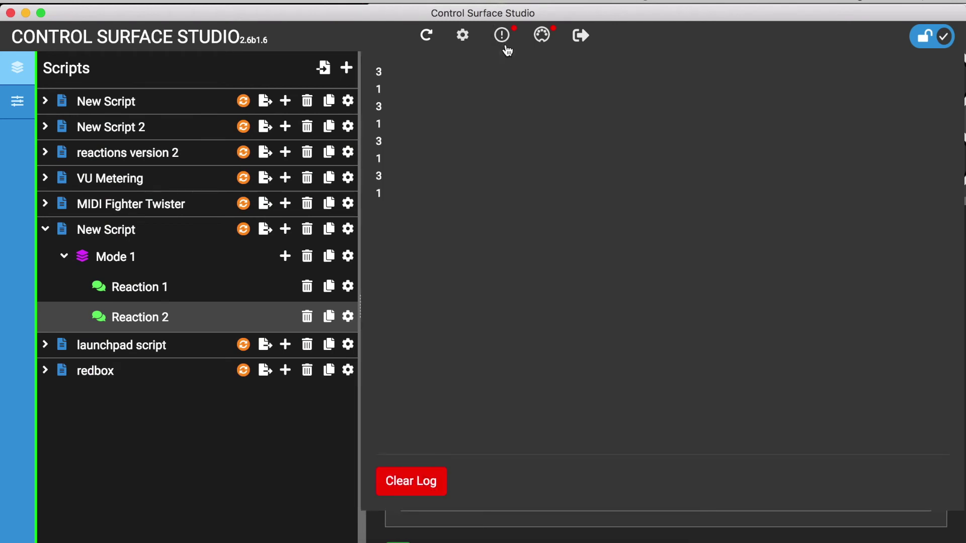
left_click(431, 486)
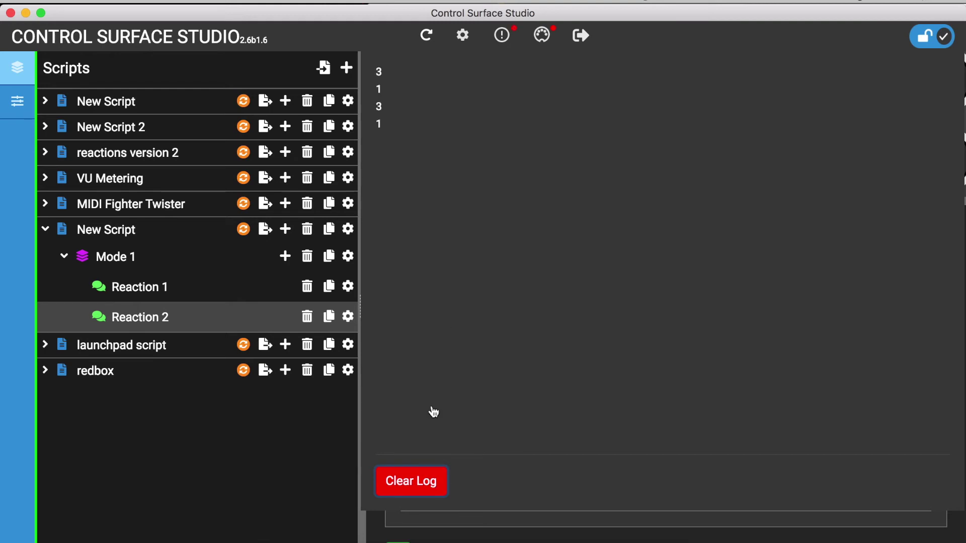
left_click(274, 446)
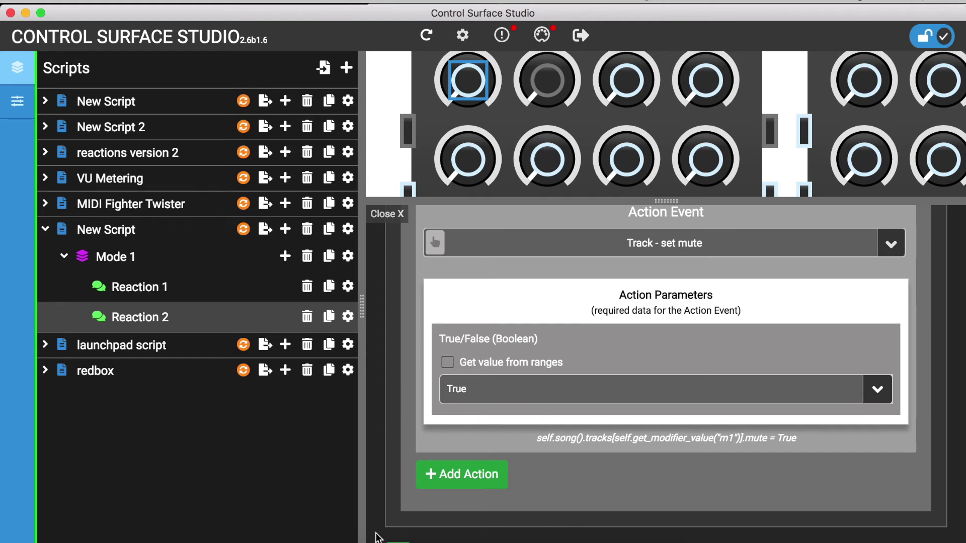
- In Live, re-enable track 2 and reorder the tracks to example, 1 MIDI, example, 3 MIDI
left_click(355, 541)
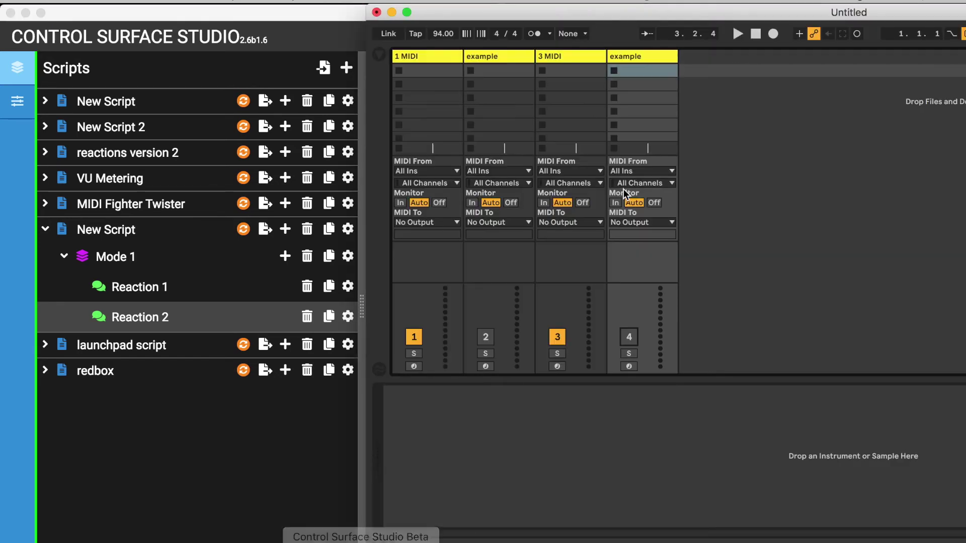
left_click(488, 335)
left_click_drag(657, 56, 467, 57)
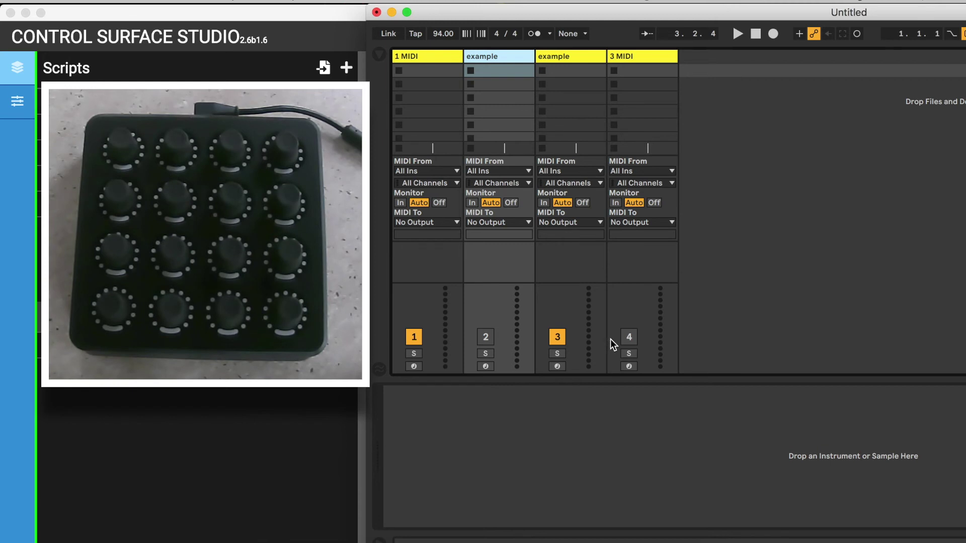
left_click_drag(434, 55, 523, 57)
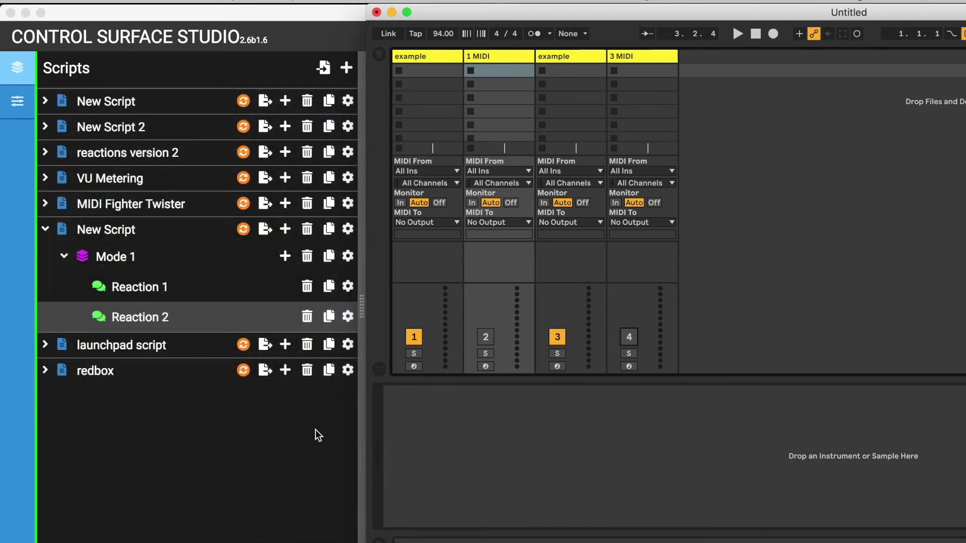
left_click(316, 430)
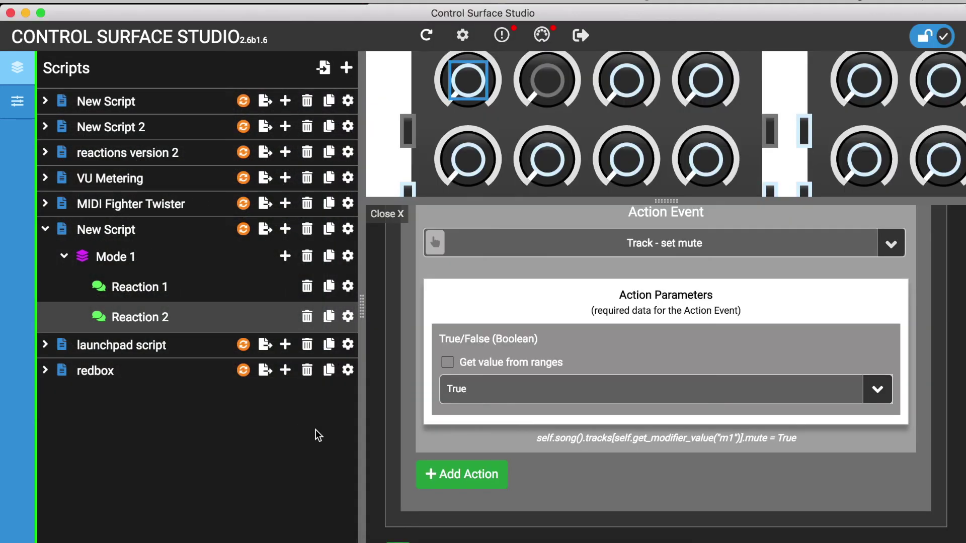
- Add a second listener to Reaction 1: Live Object Model > Song > "tracks" has changed
left_click(211, 289)
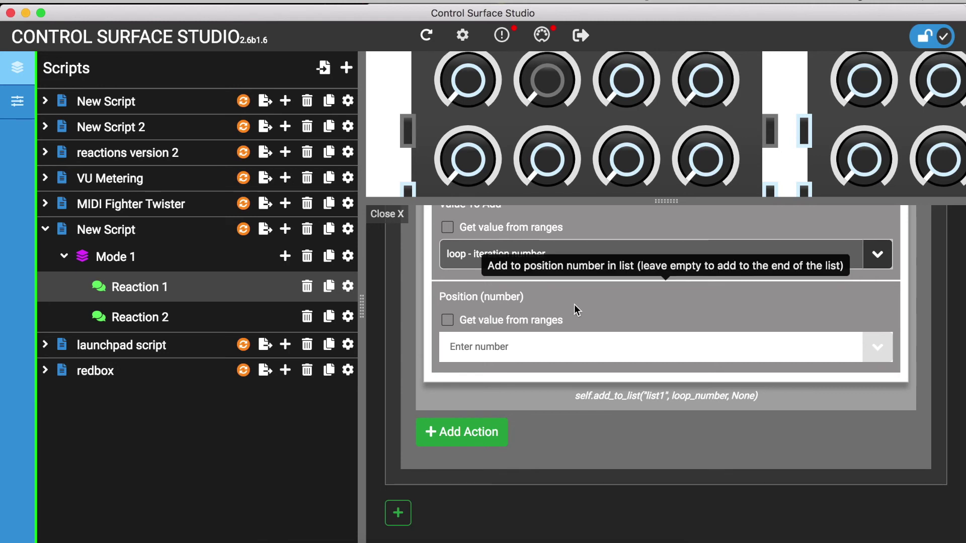
scroll(576, 305, "up", 10)
scroll(696, 476, "down", 1)
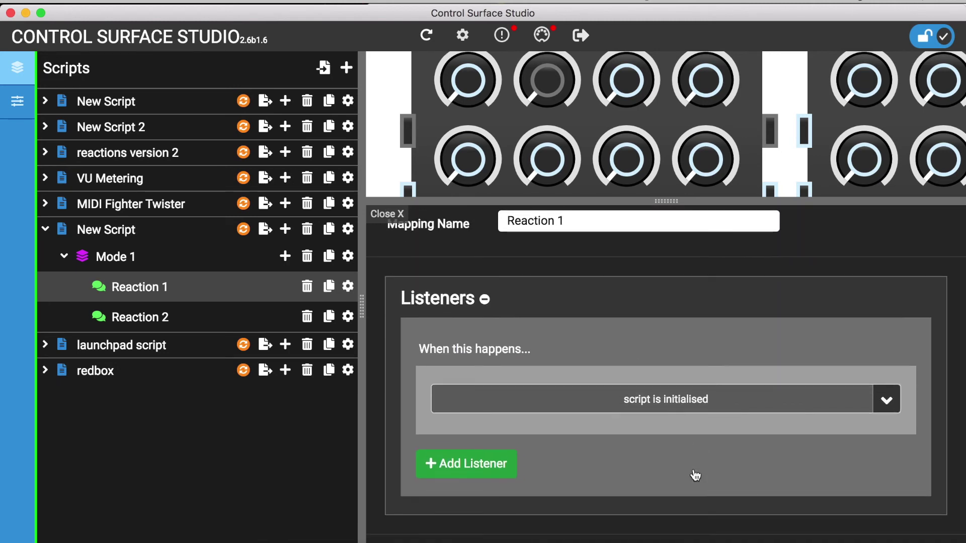
scroll(695, 475, "down", 1)
left_click(490, 443)
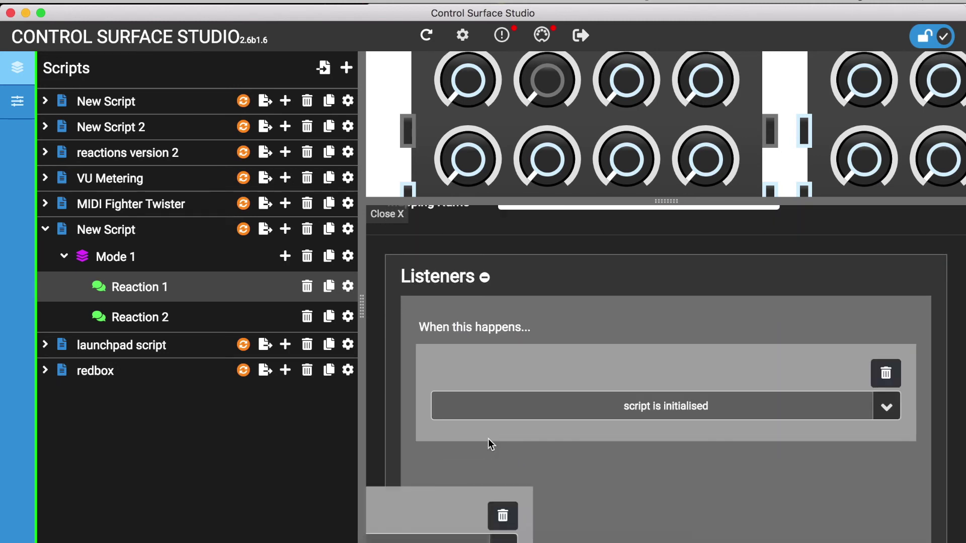
scroll(630, 454, "down", 5)
left_click(632, 402)
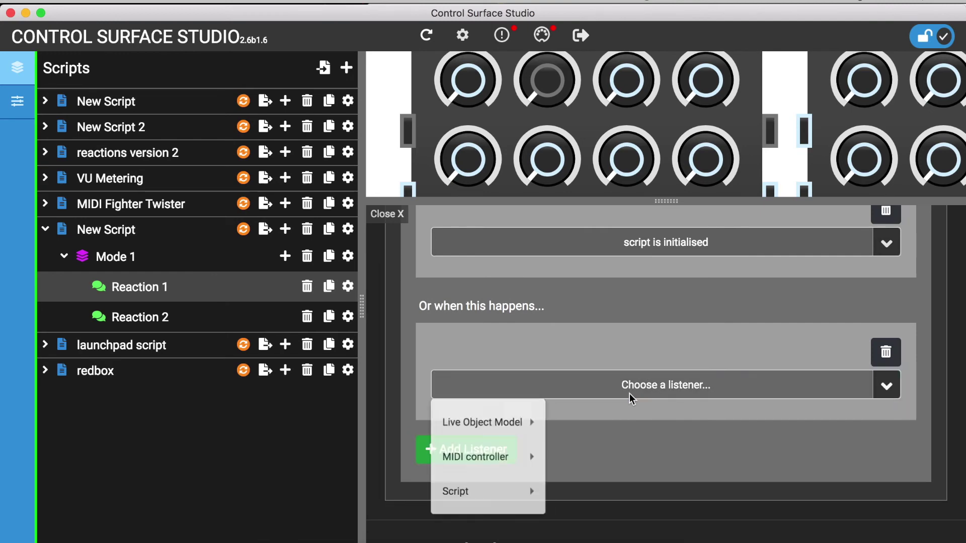
mouse_move(524, 421)
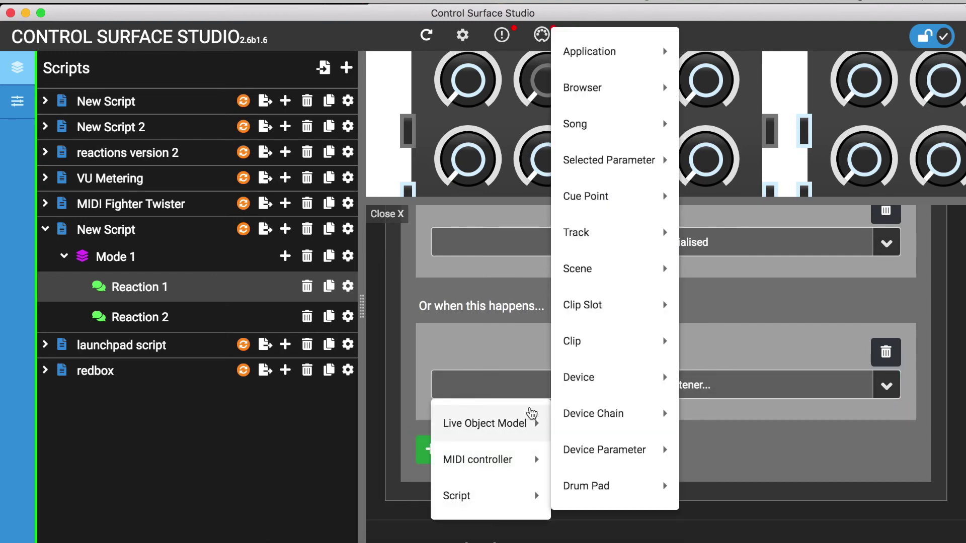
mouse_move(600, 134)
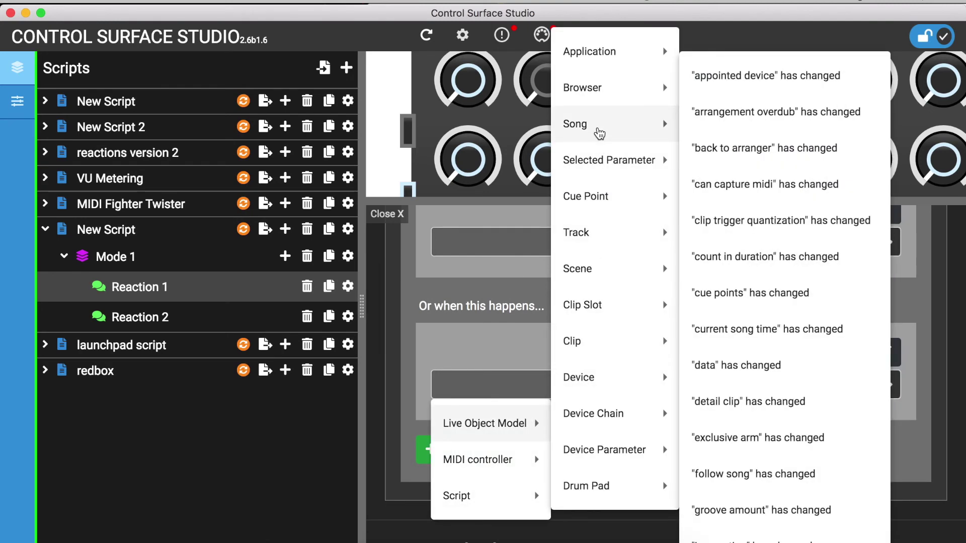
scroll(765, 366, "down", 8)
scroll(770, 366, "down", 10)
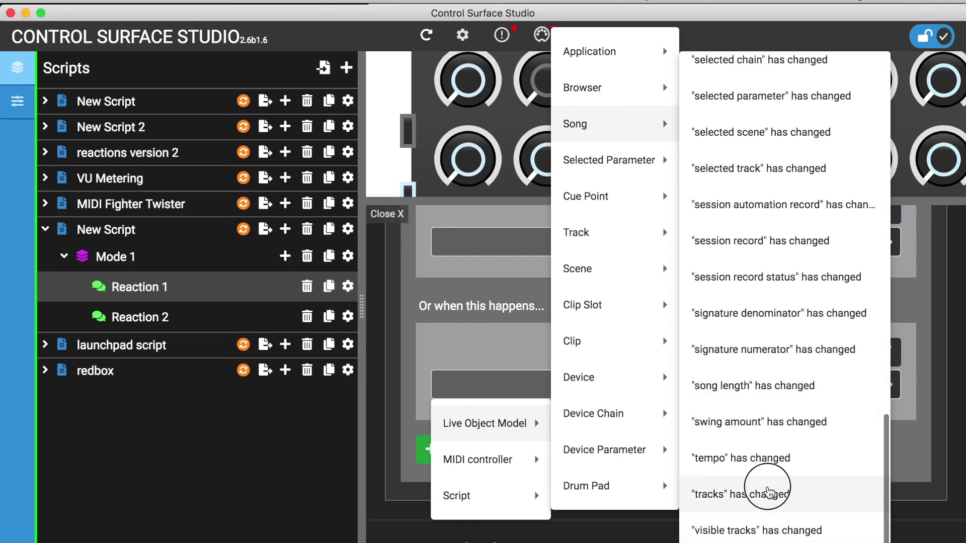
left_click(769, 491)
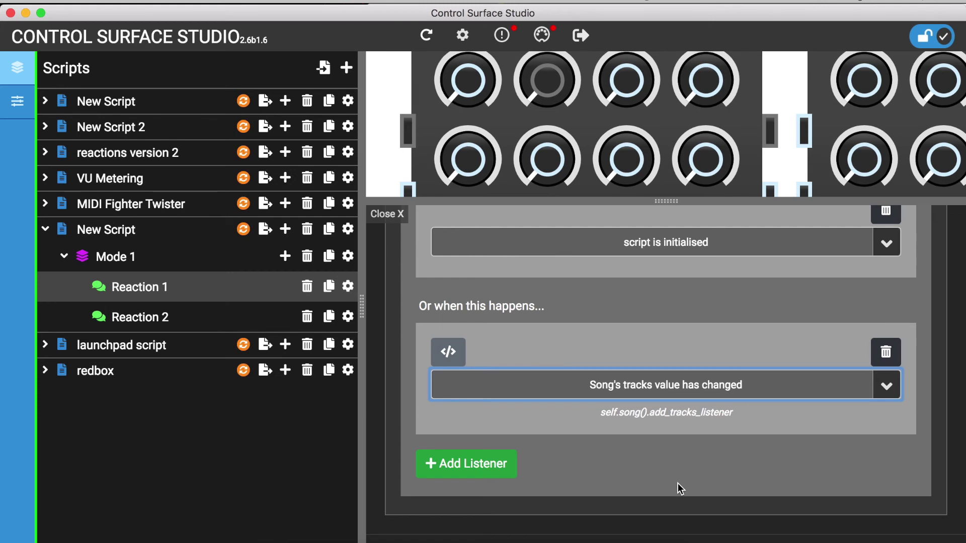
scroll(678, 487, "down", 2)
- Add a new action block to Reaction 1 using the 'custom lists - clear custom list' action
scroll(678, 483, "down", 5)
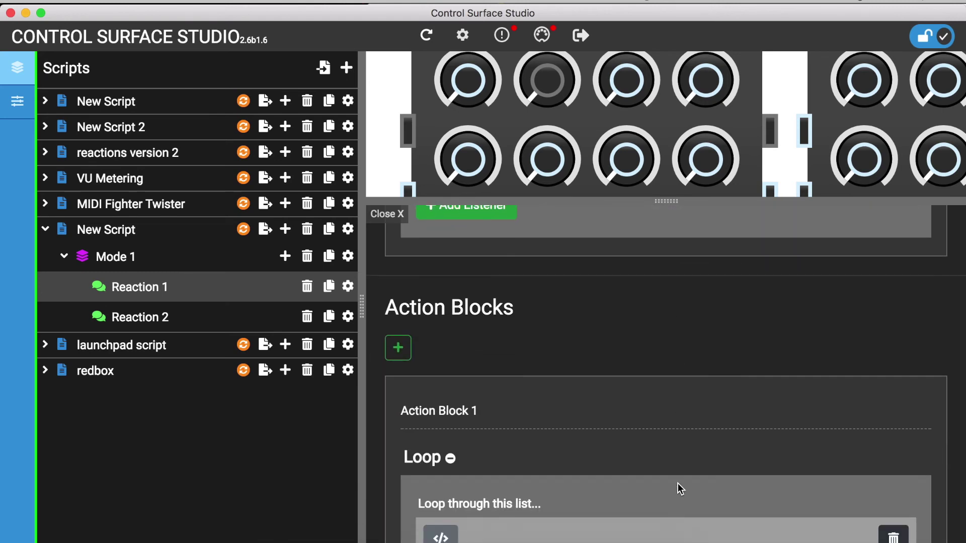
left_click(397, 324)
left_click(404, 324)
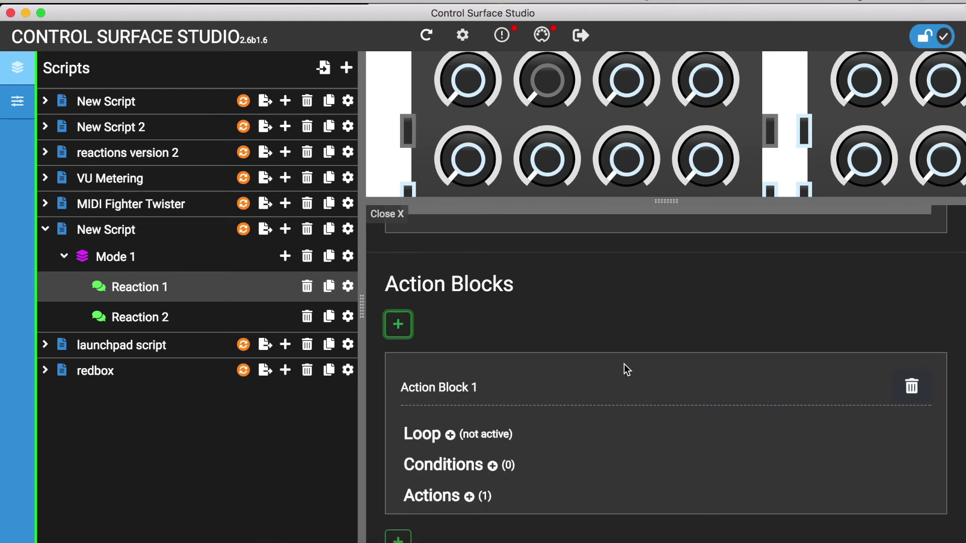
scroll(626, 369, "down", 5)
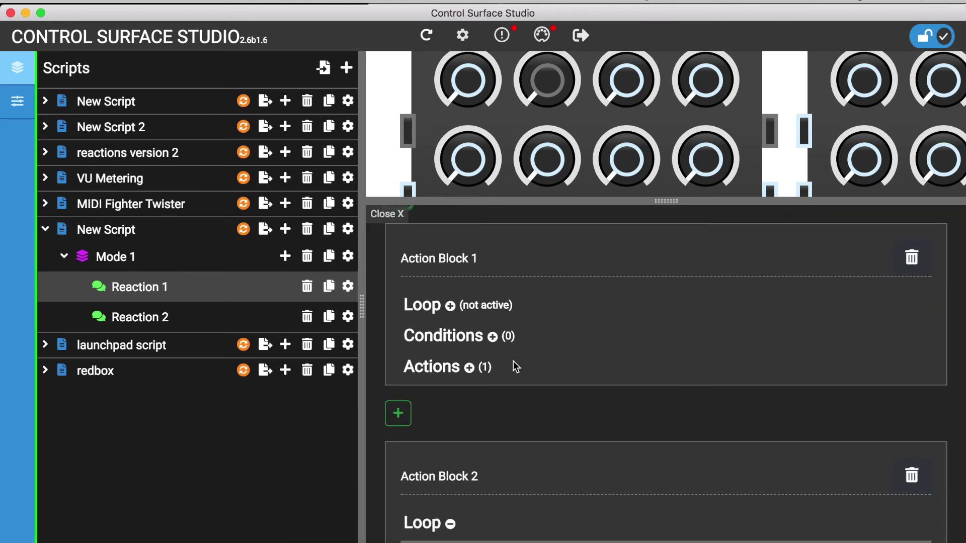
left_click(469, 367)
scroll(621, 372, "down", 4)
left_click(621, 381)
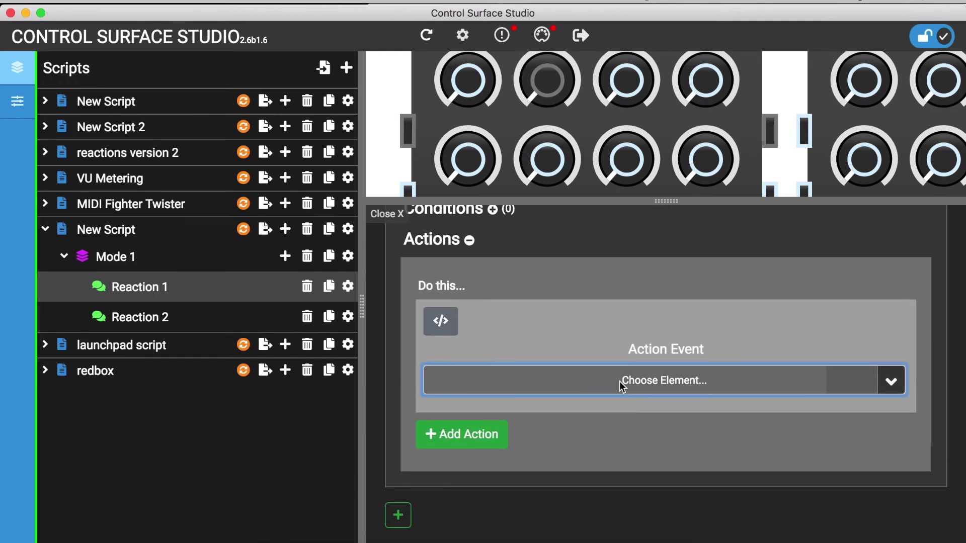
mouse_move(485, 498)
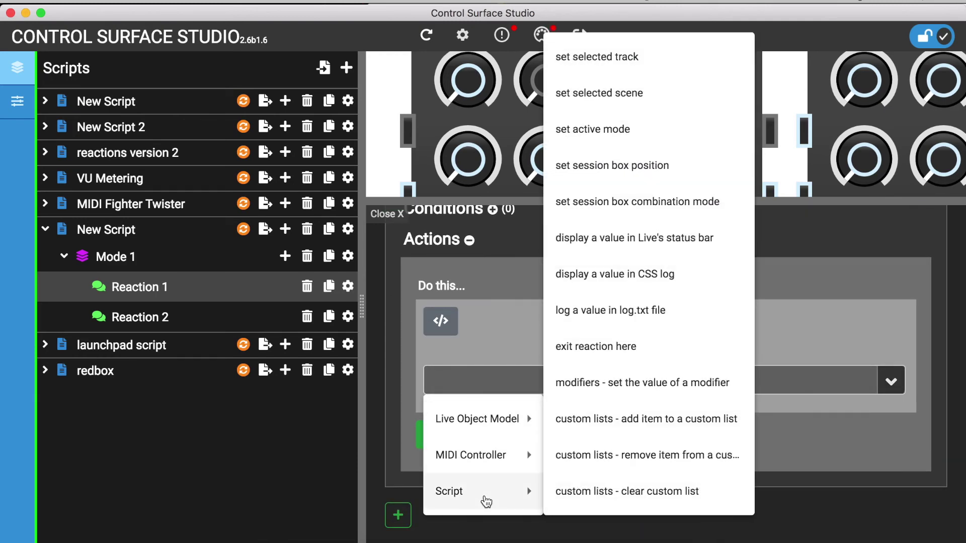
left_click(591, 491)
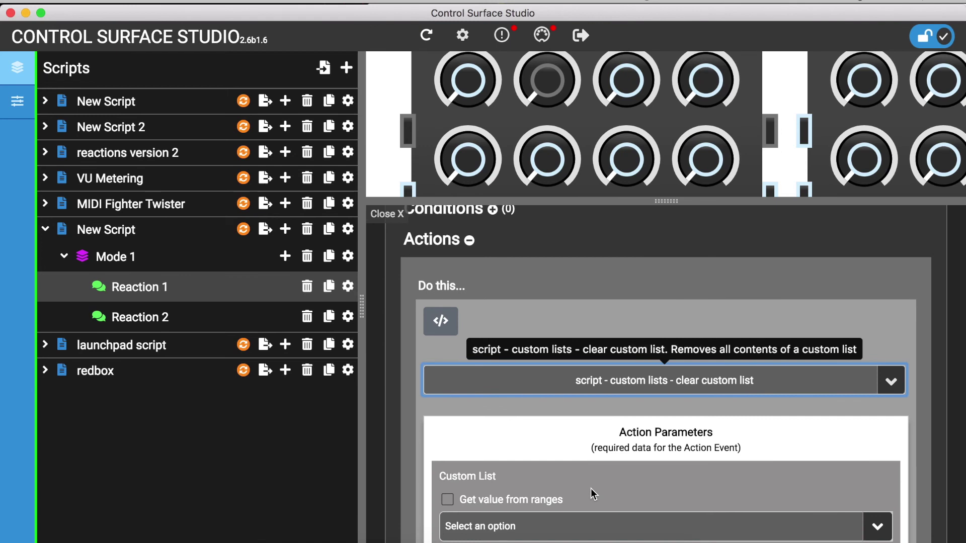
- Set the action's Custom List to Script > Custom List > list1
scroll(780, 387, "down", 4)
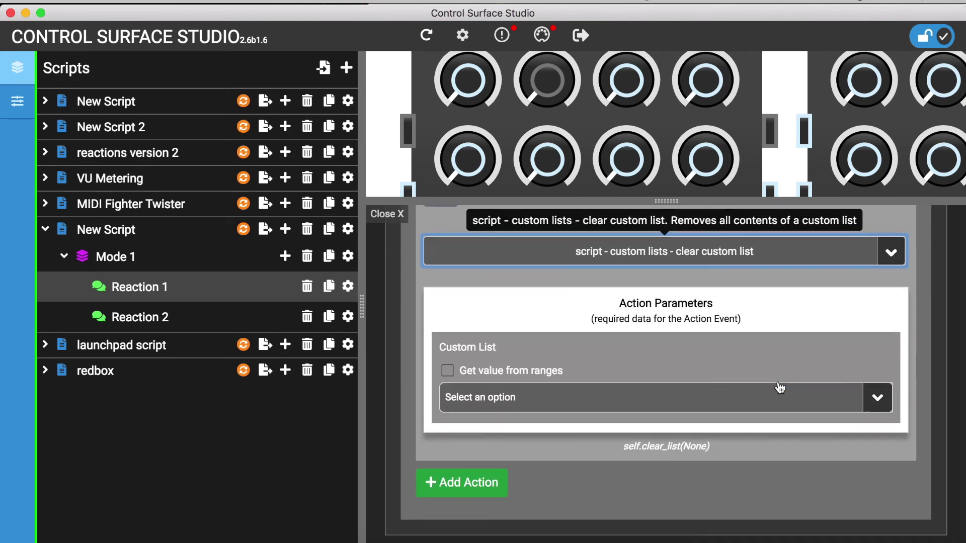
left_click(878, 396)
mouse_move(888, 441)
mouse_move(830, 446)
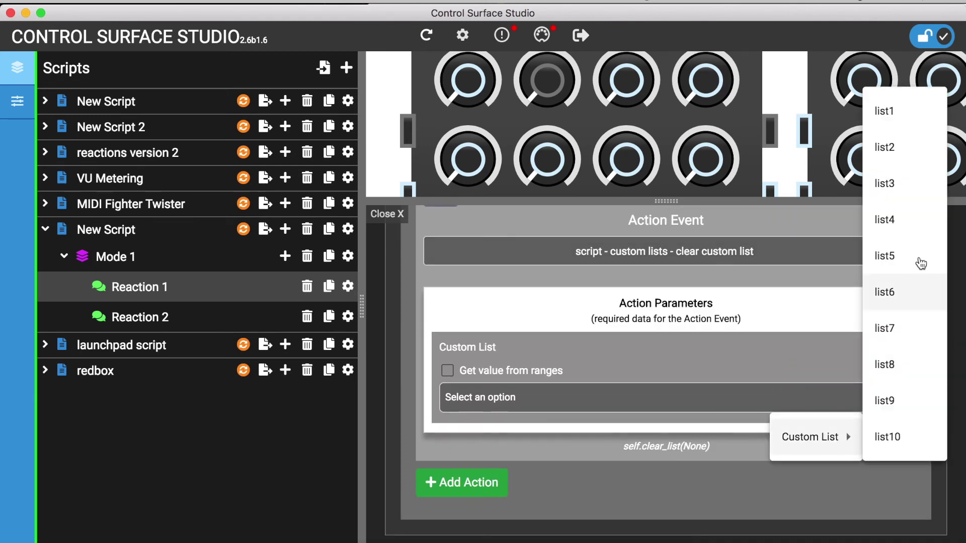
left_click(897, 123)
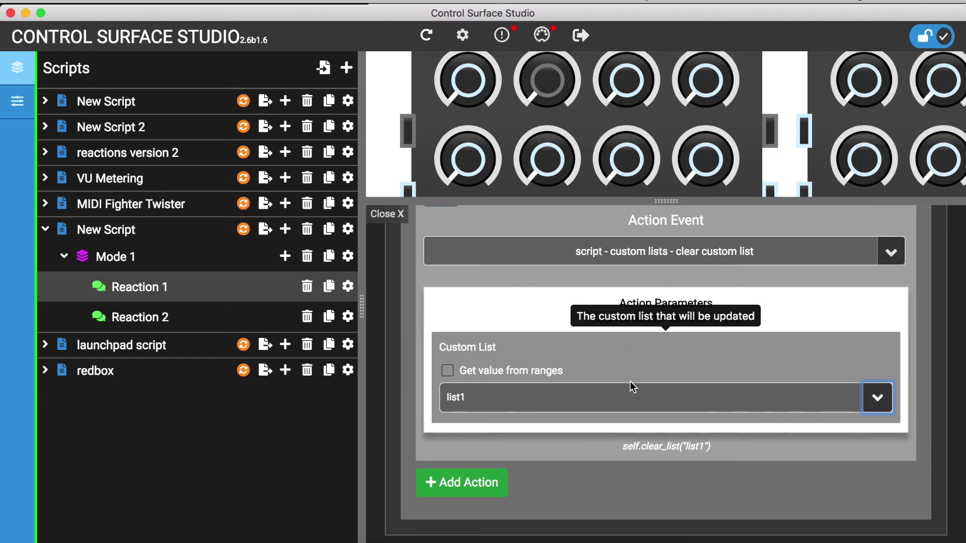
- Install the updated New Script into Ableton Live and clear its log
left_click(248, 231)
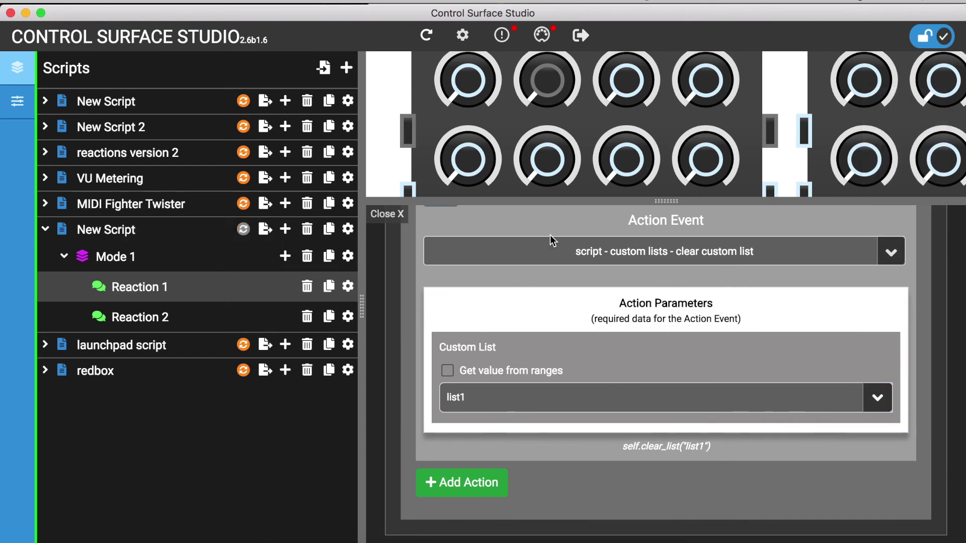
left_click(463, 35)
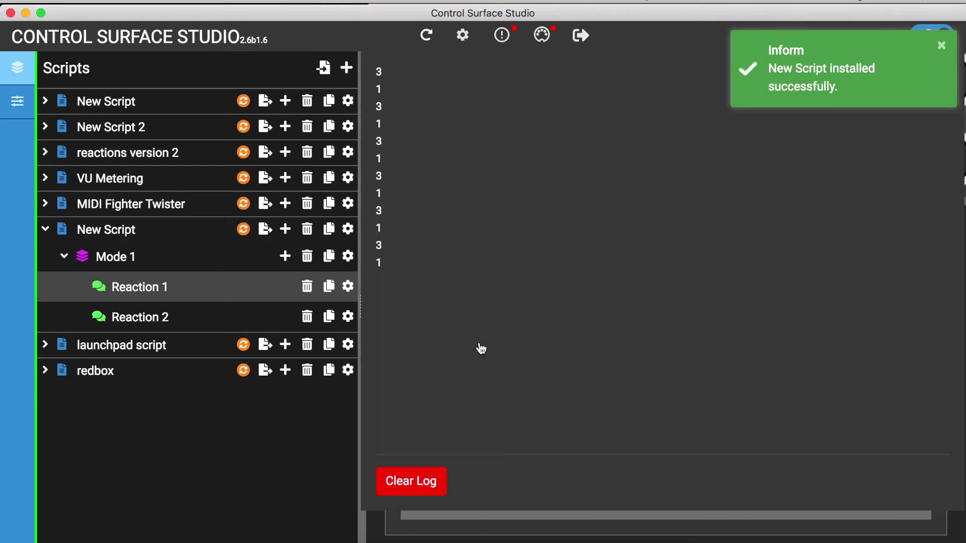
left_click(422, 480)
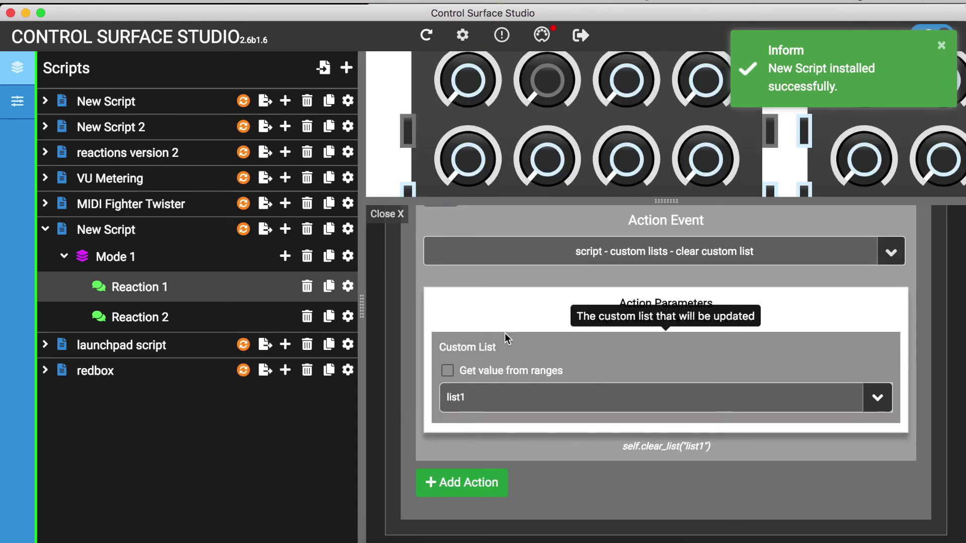
- In Live, close the current Set without saving its changes
left_click(339, 540)
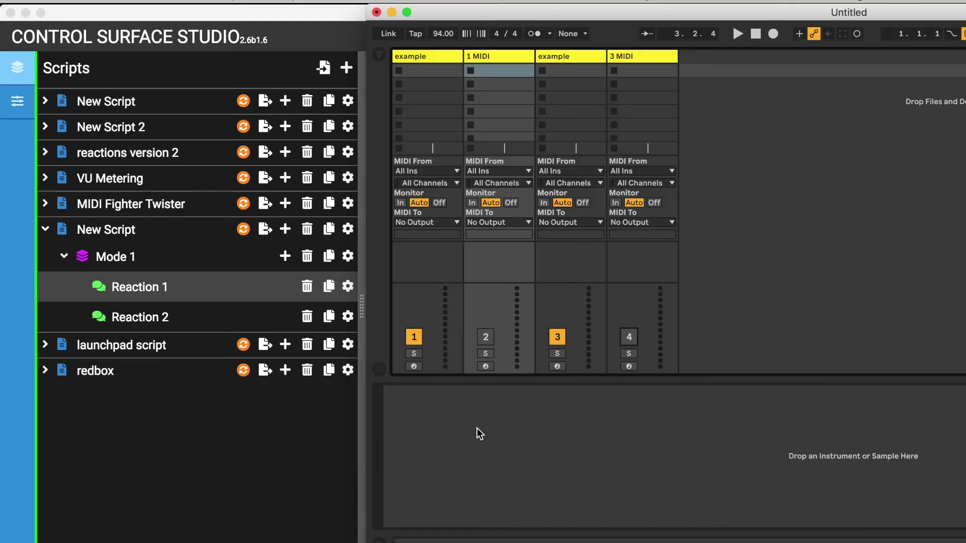
key("super+n")
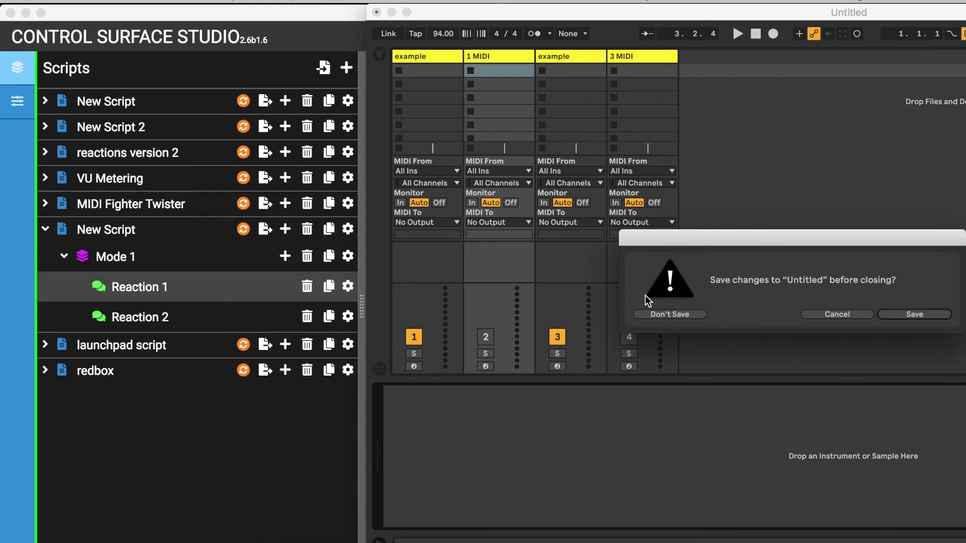
left_click(688, 308)
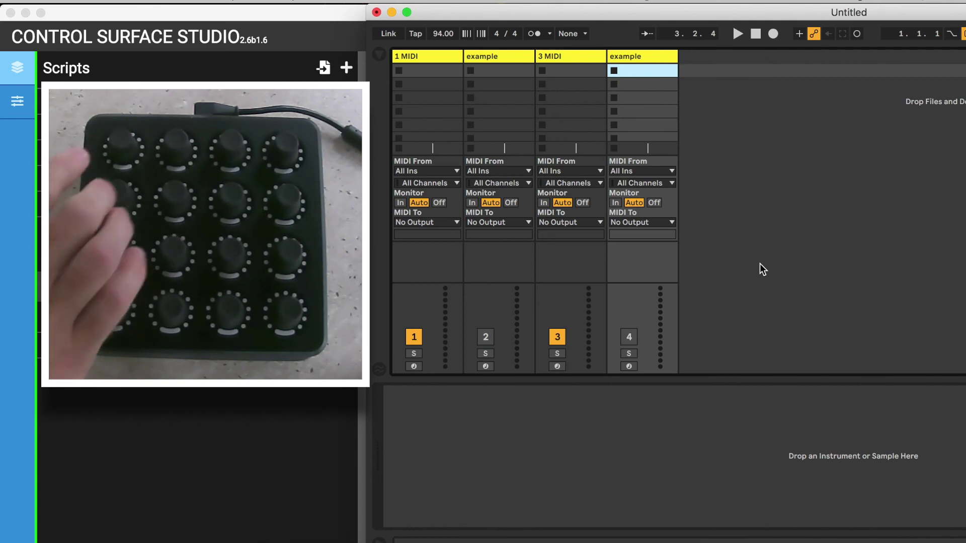
- Unmute tracks 1 to 4 and drag the 1 MIDI track further right
left_click(486, 337)
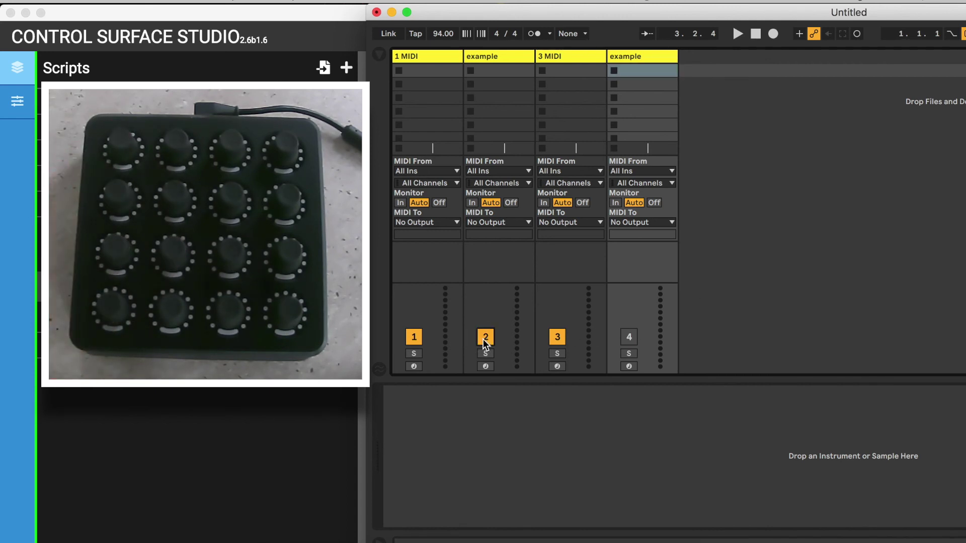
left_click(628, 338)
left_click_drag(413, 56, 689, 68)
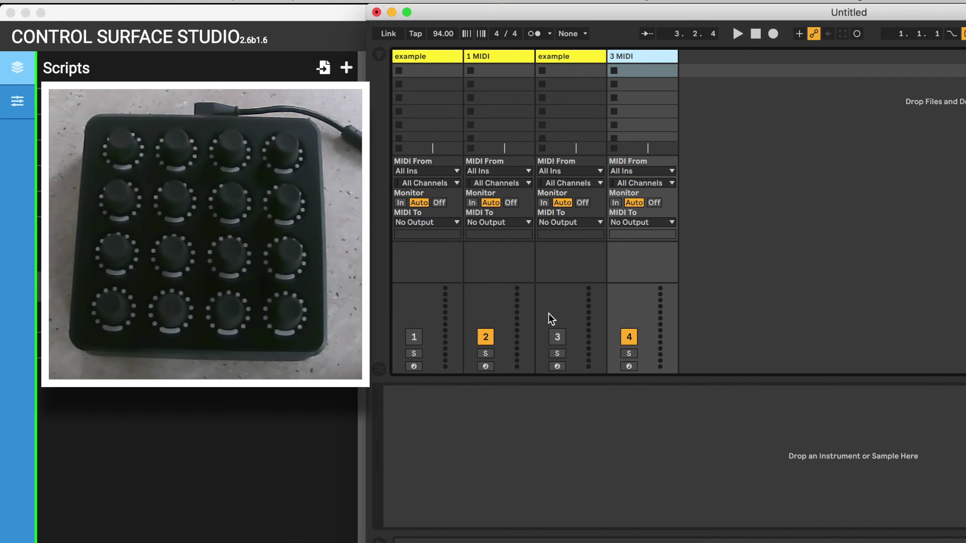
left_click(555, 337)
left_click(415, 337)
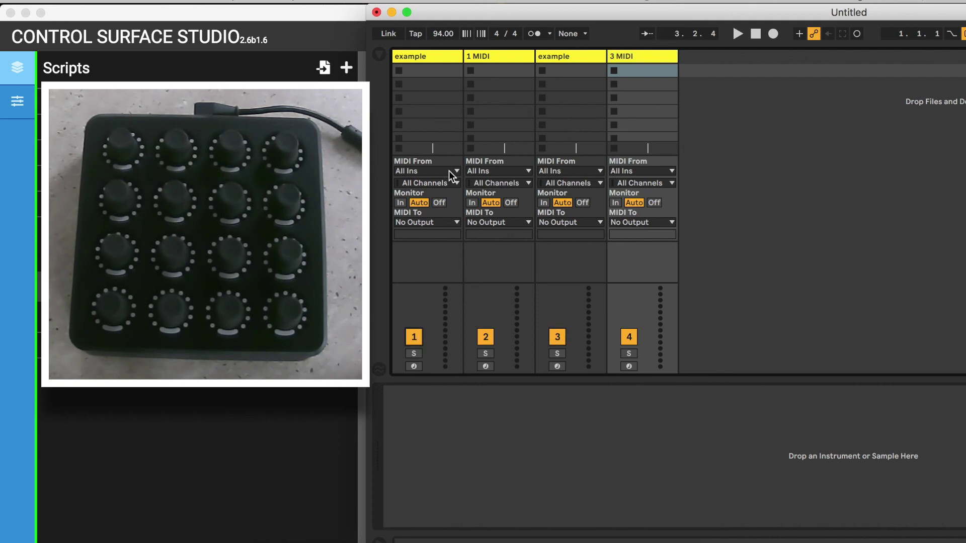
- Duplicate the 1 MIDI track with Cmd+D so the set has seven tracks
left_click(489, 56)
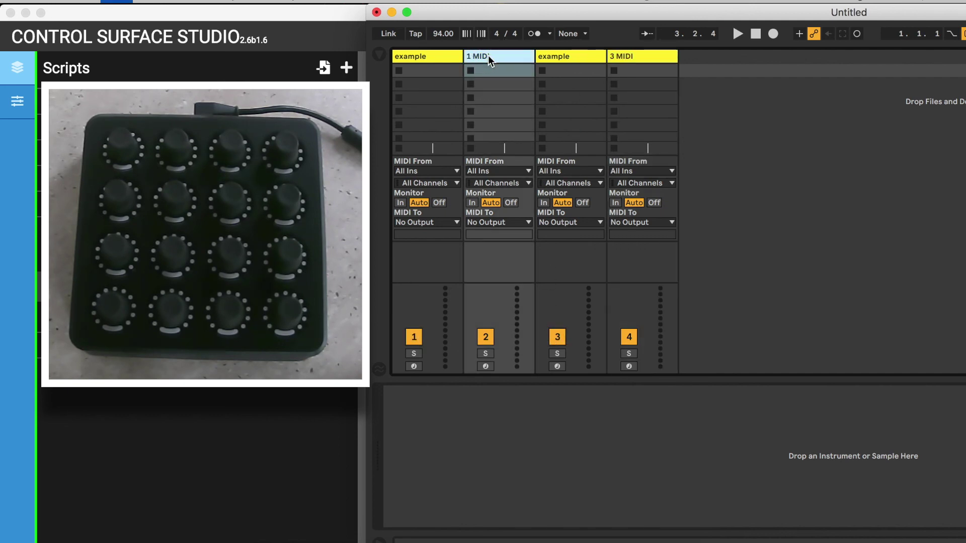
key("super+d")
key("super+d")
key("super+d")
left_click(800, 60)
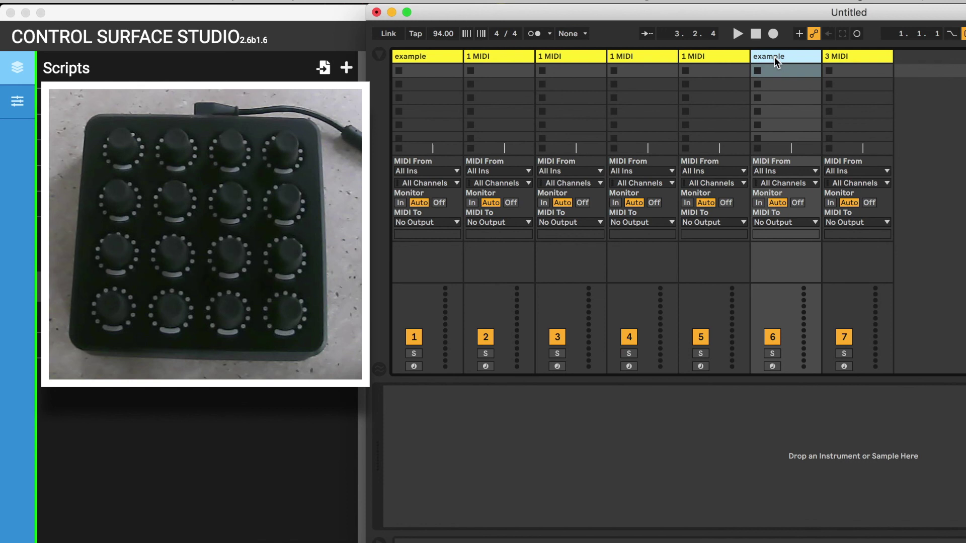
- Duplicate the example track, move the copy to the start, and colour track 1 lime green
key("super+d")
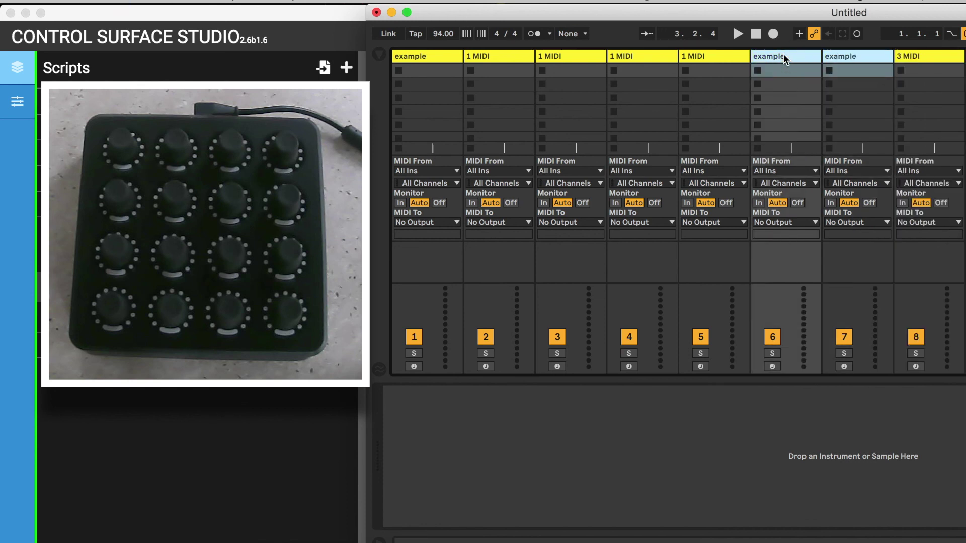
left_click_drag(785, 58, 425, 58)
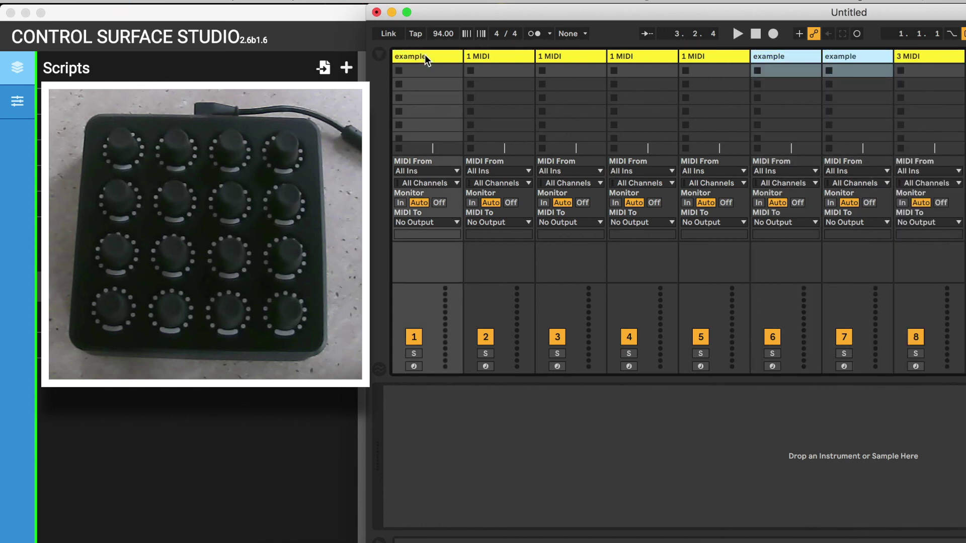
left_click(424, 56, "super")
right_click(425, 55)
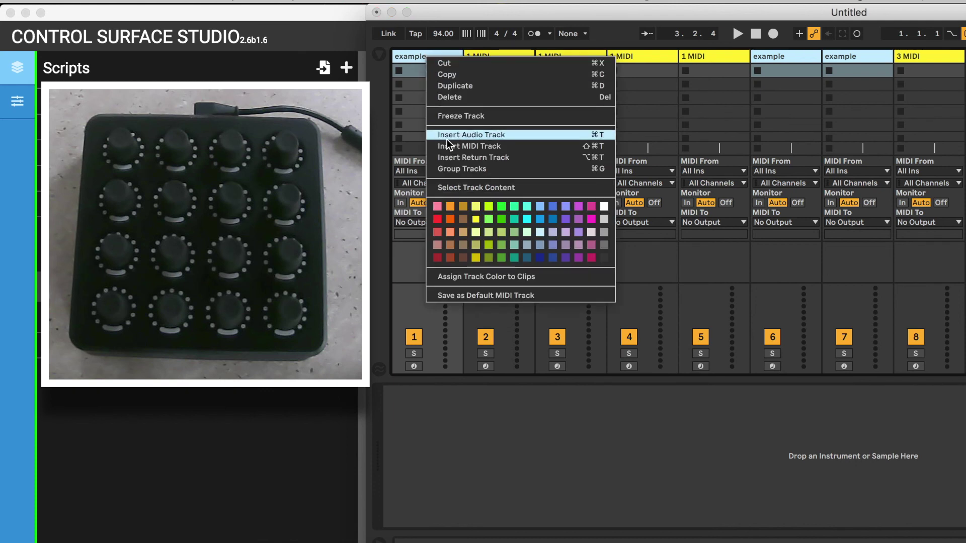
left_click(486, 204)
left_click(571, 111)
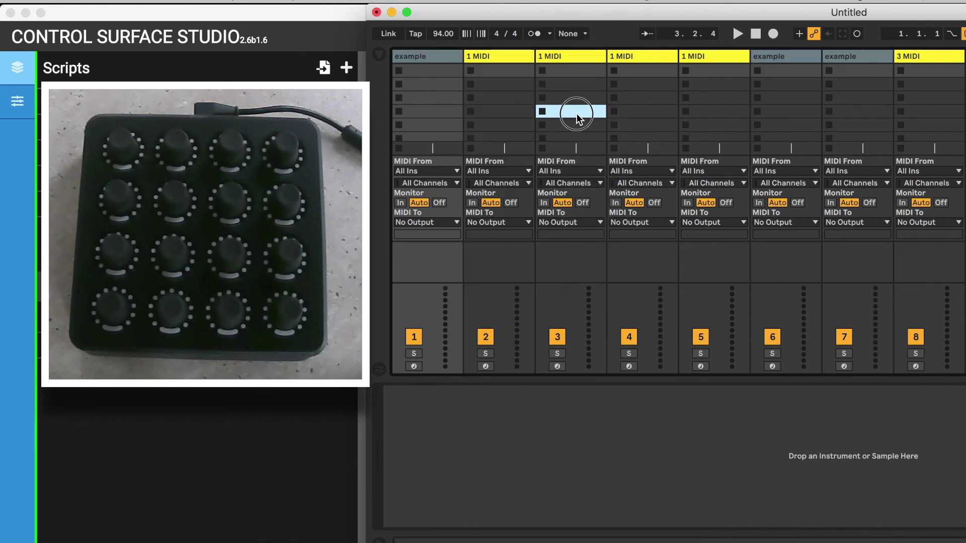
- Unmute tracks 1, 4 and 7 and move the remaining example tracks into positions 2 and 3
left_click(780, 57)
left_click_drag(780, 56, 612, 59)
left_click(731, 102)
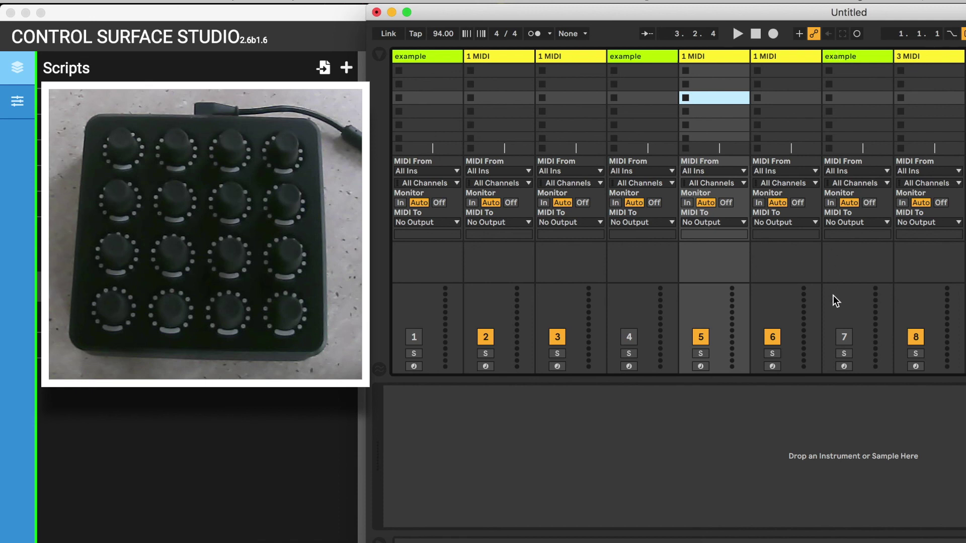
left_click(841, 342)
left_click(627, 341)
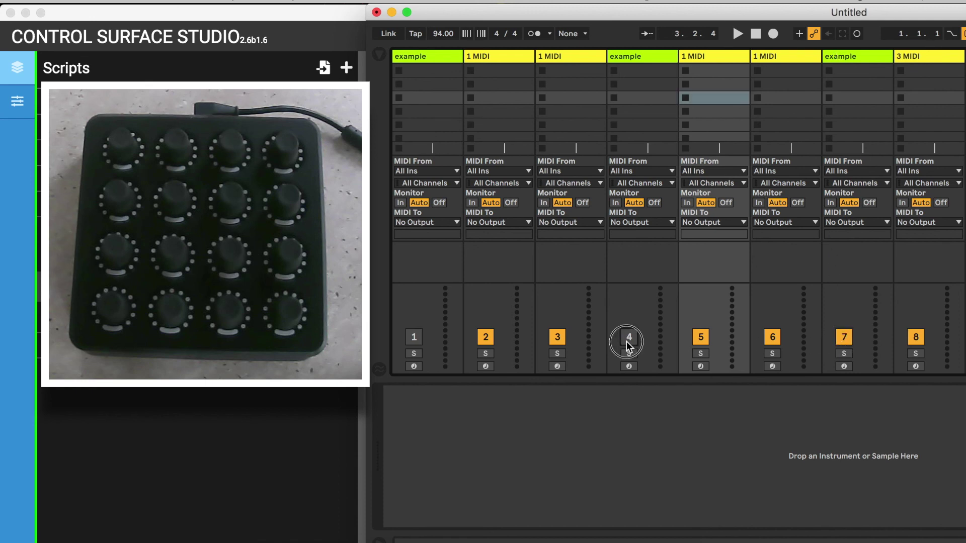
left_click(418, 340)
left_click_drag(644, 56, 478, 63)
left_click_drag(863, 57, 563, 57)
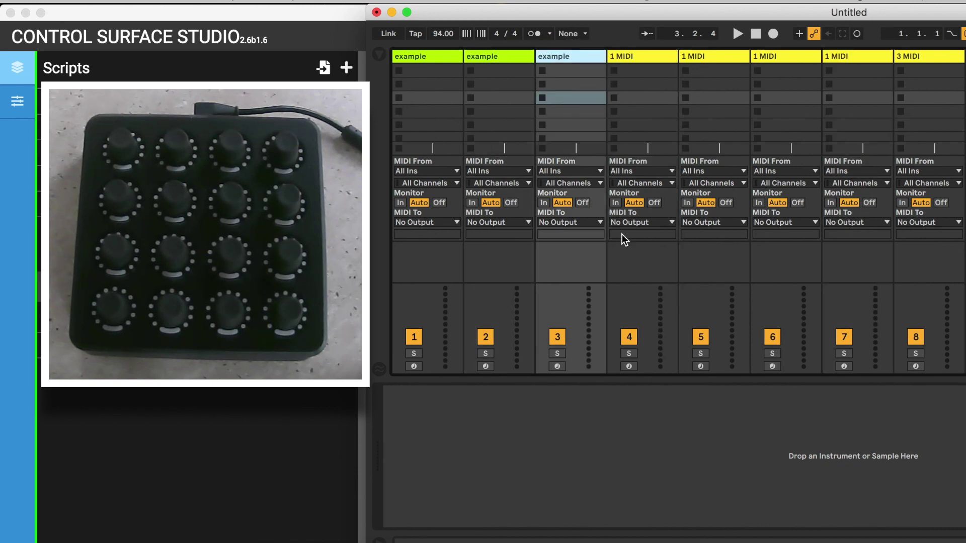